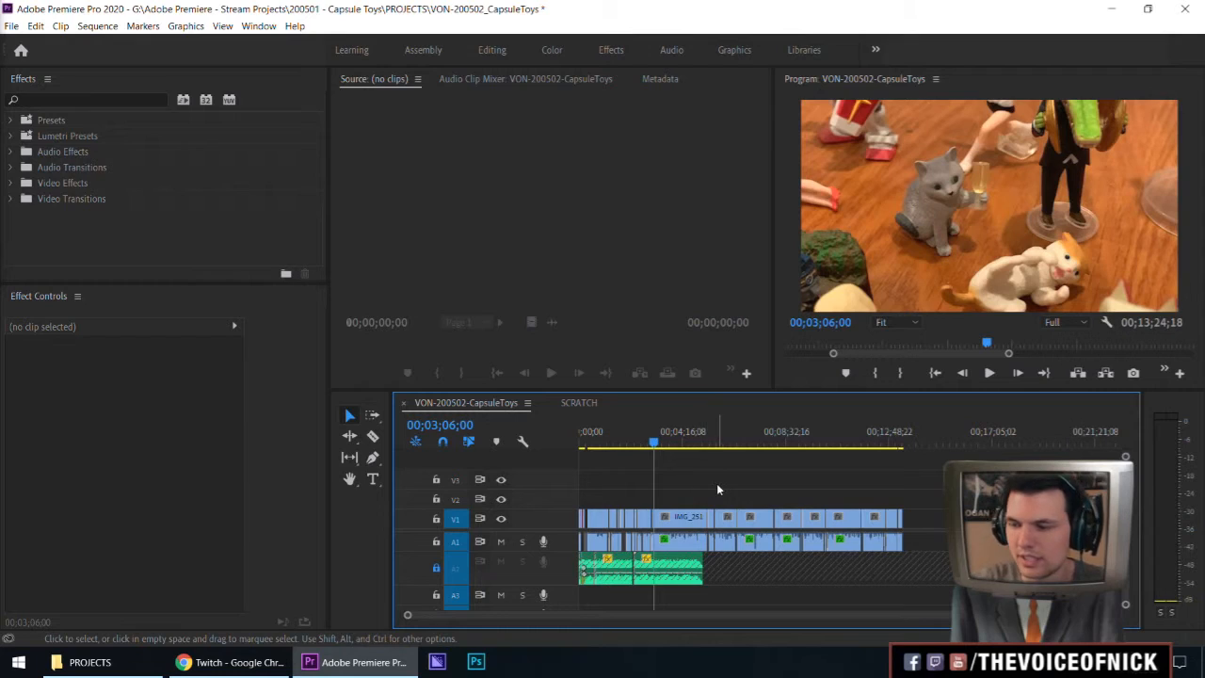
Play the sequence from 00;02;59;20 and review the IMG_2510.MOV cut near 00;03;00;00.
left_click(812, 446)
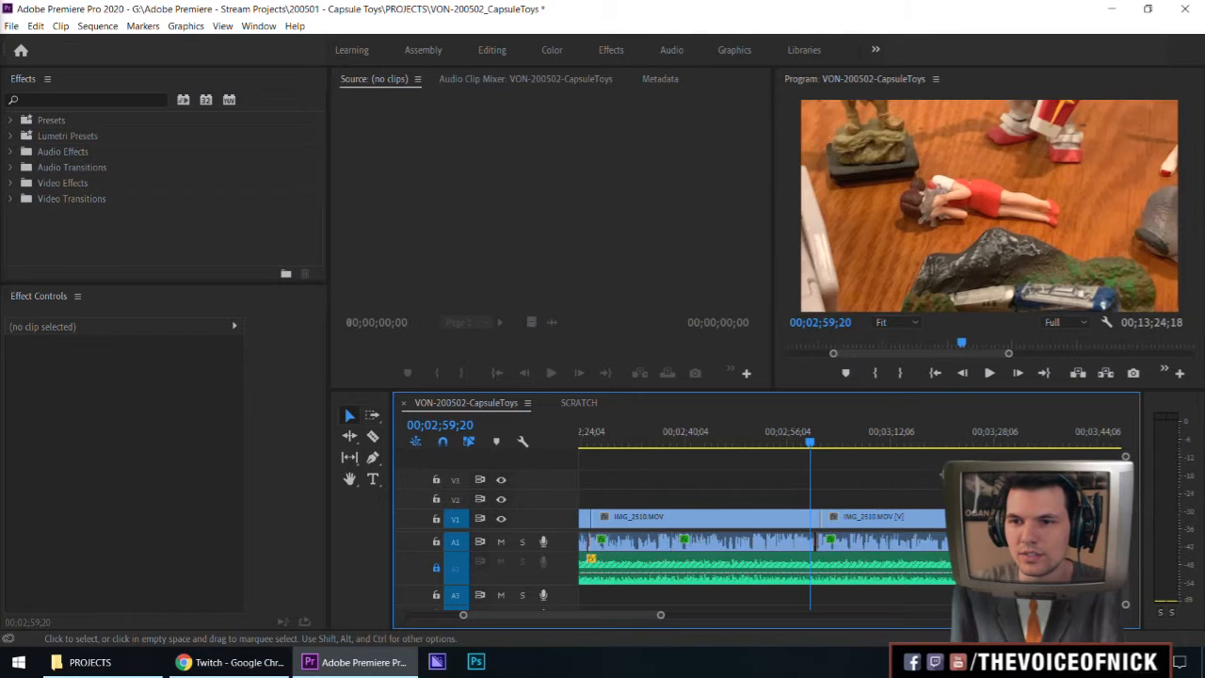
scroll(944, 469, "down", 6, "alt")
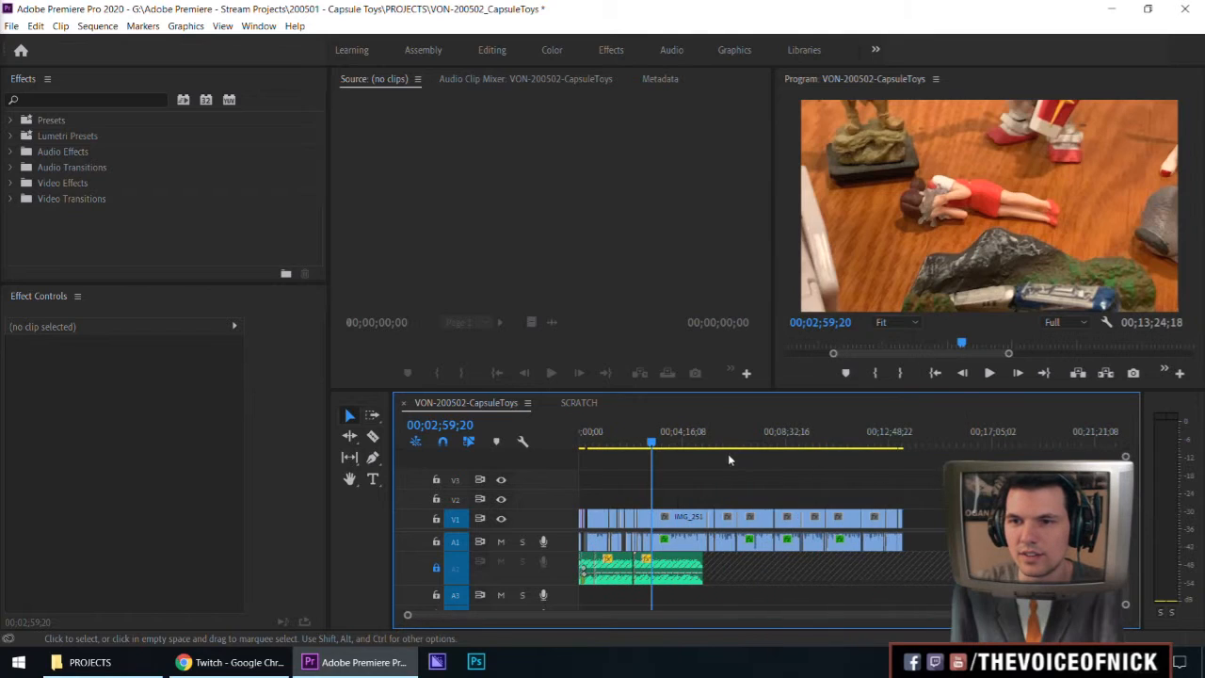
scroll(925, 469, "up", 7, "alt")
key("space")
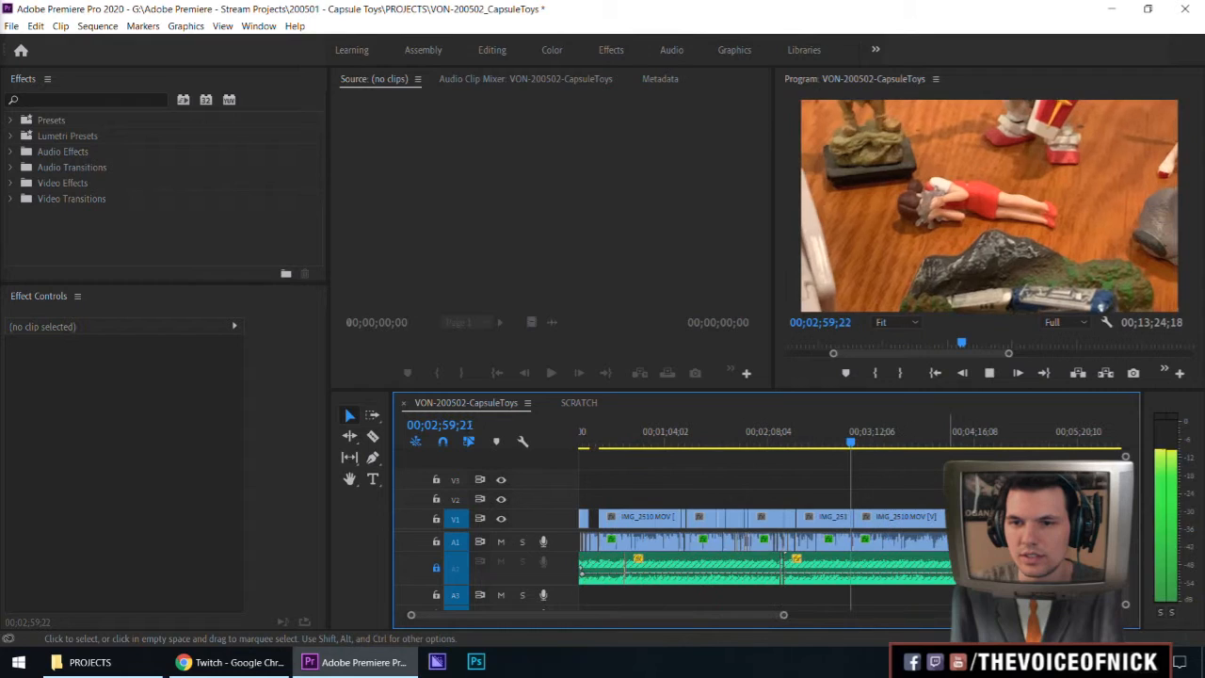
key("space")
key("=")
key("=")
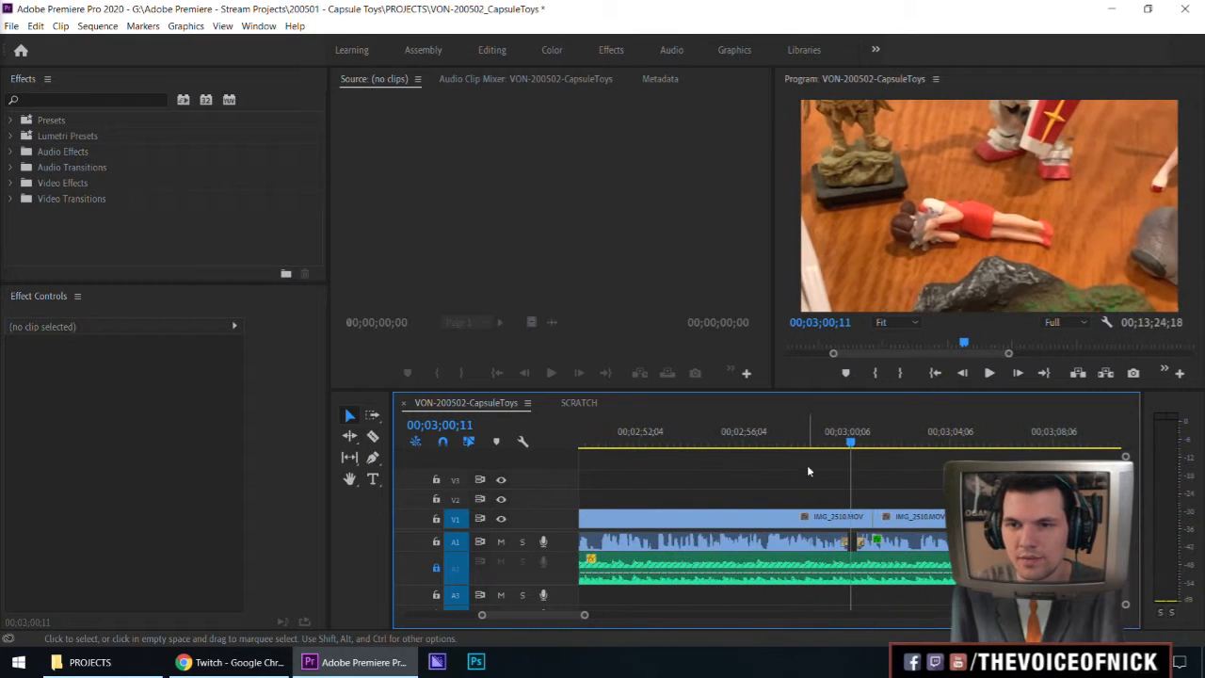
key("shift+Left")
key("shift+Left")
key("shift+Left")
key("shift+Left")
key("shift+Left")
key("space")
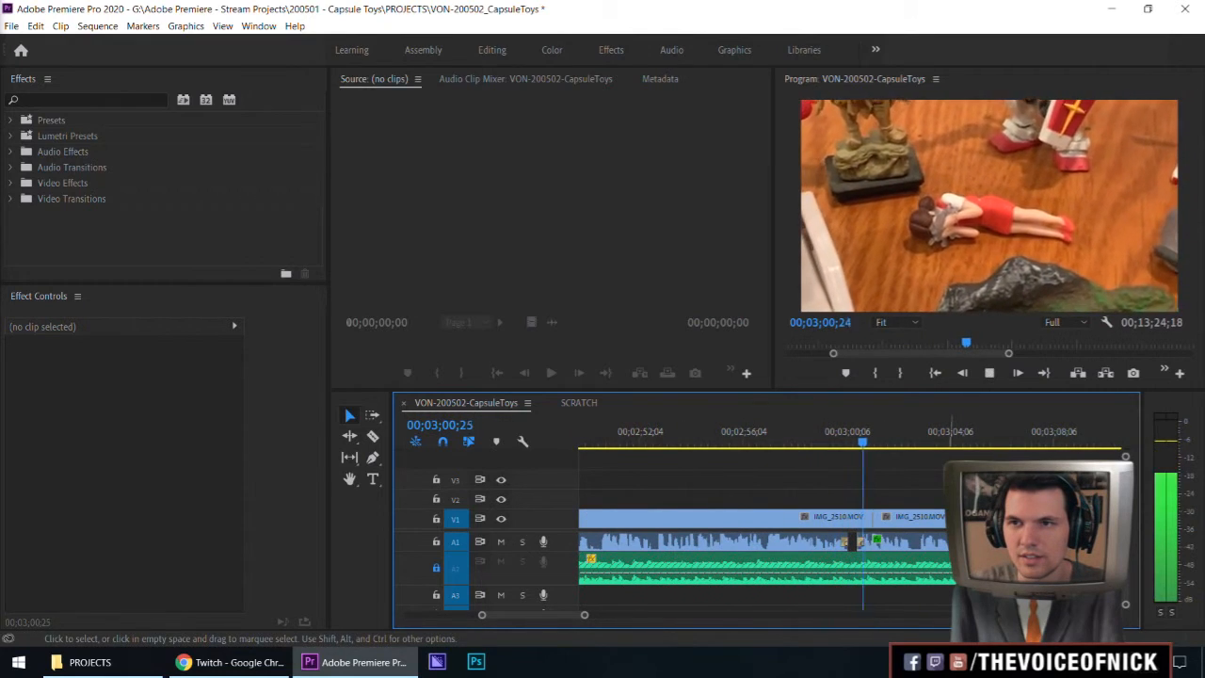
Play on through the IMG_2510.MOV footage to about 00;03;34, checking the waveform for pauses to cut.
key("minus")
key("minus")
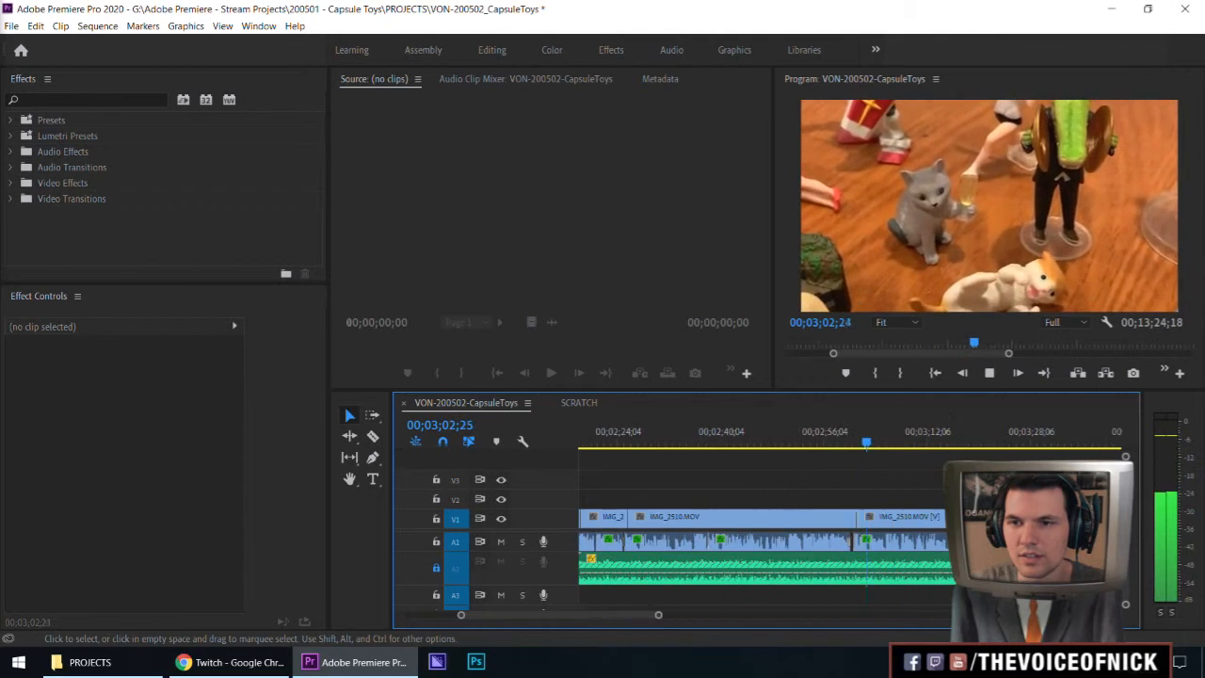
scroll(887, 479, "down", 2)
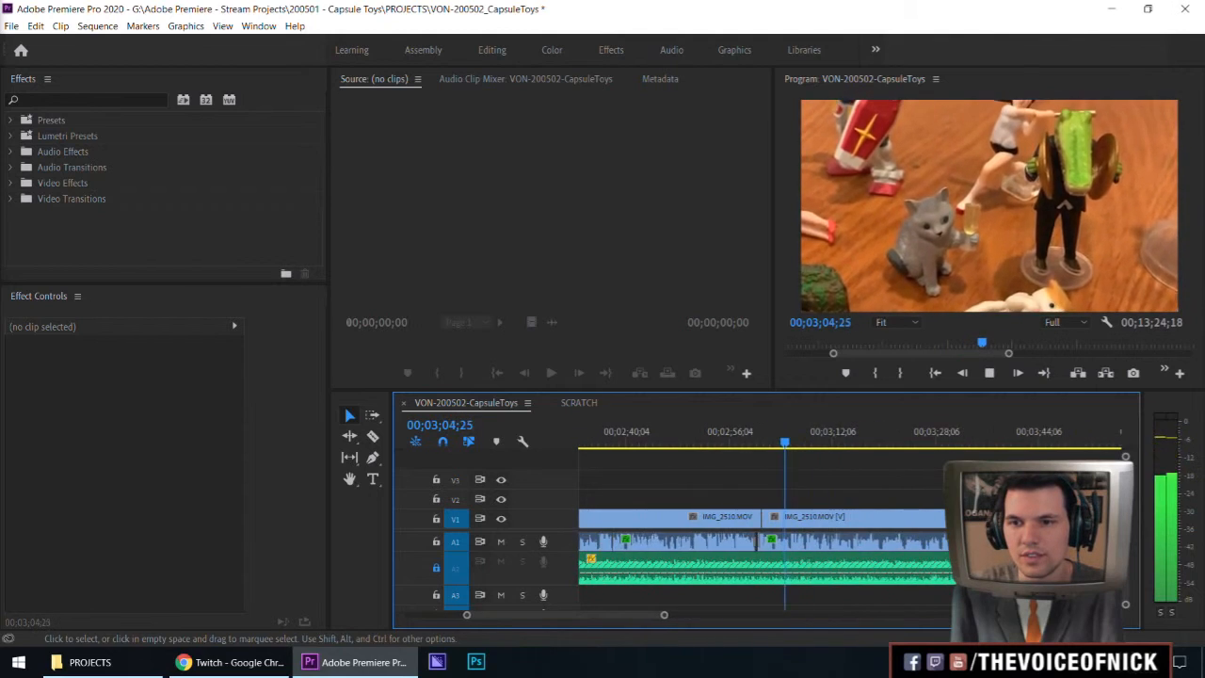
key("equal")
key("equal")
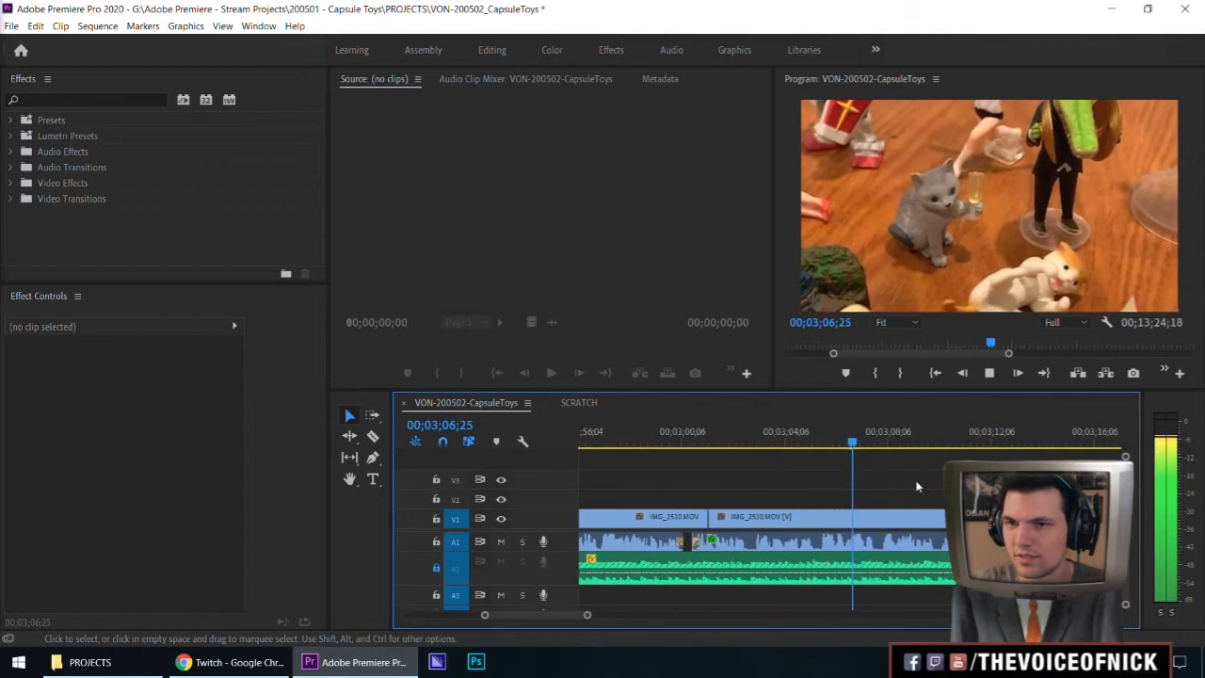
scroll(914, 485, "down", 4)
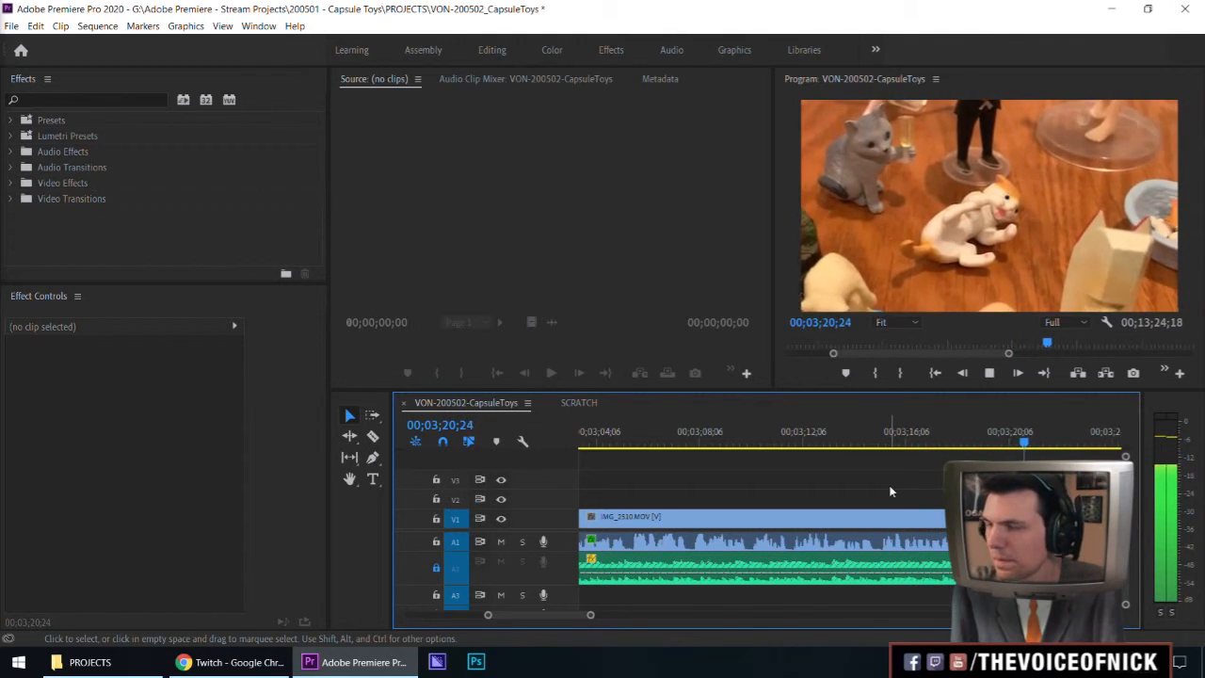
key("minus")
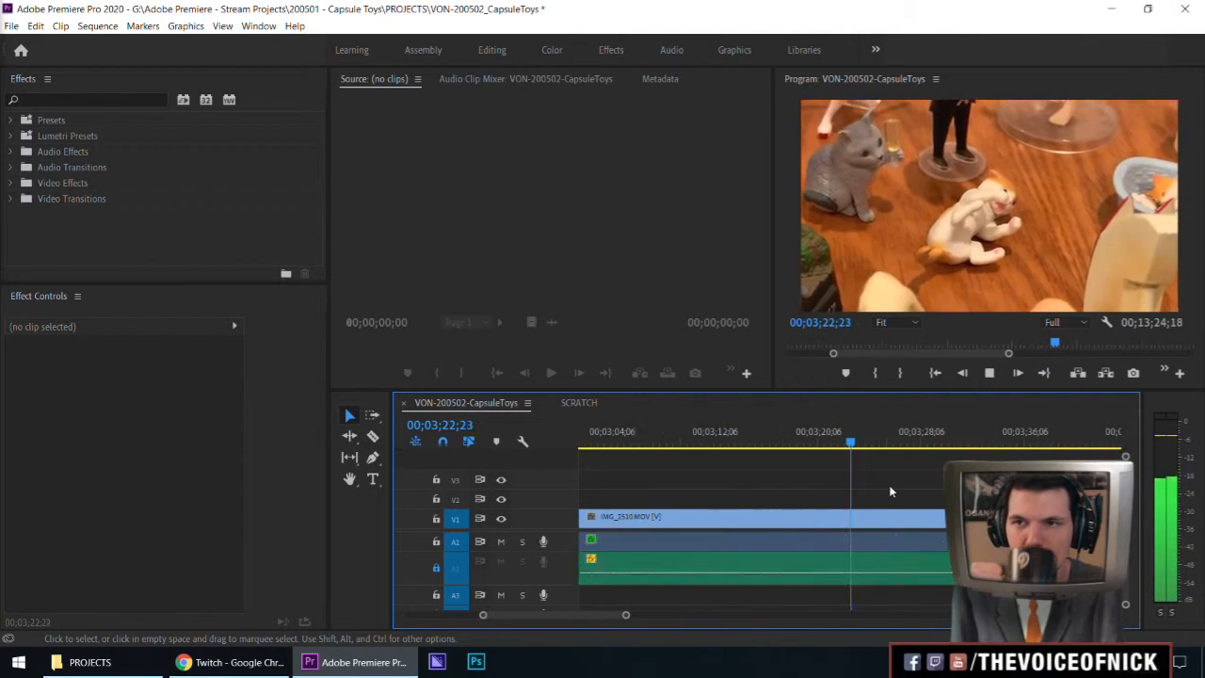
key("equal")
key("equal")
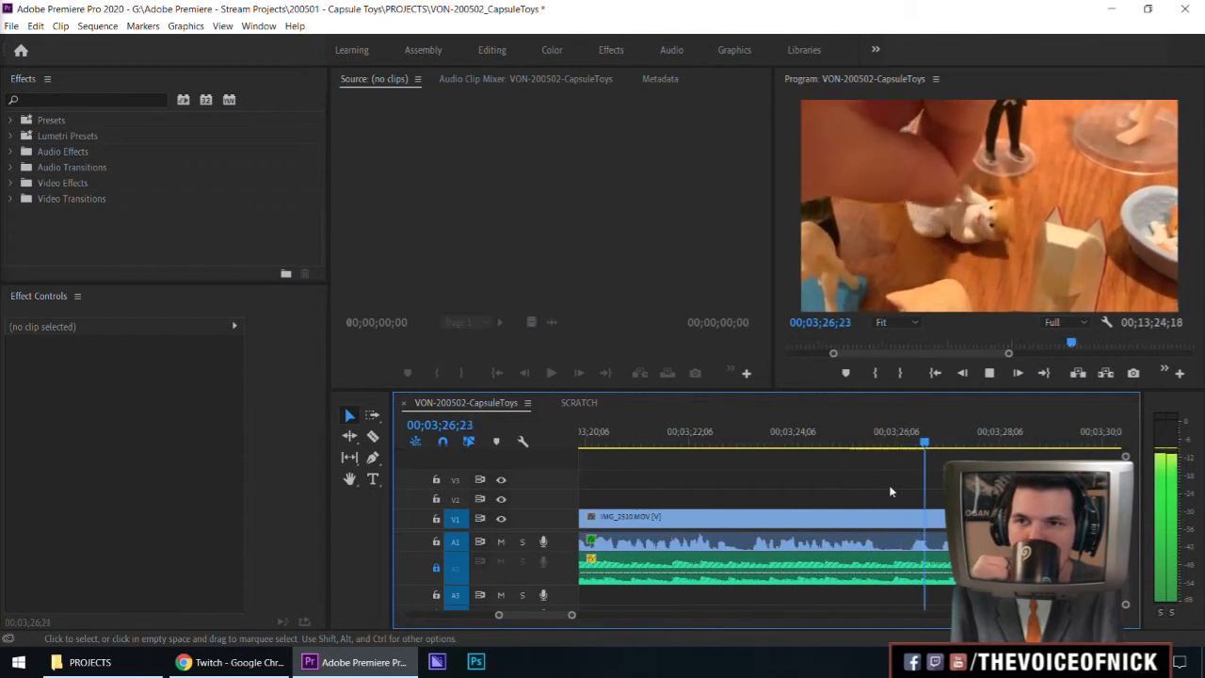
key("minus")
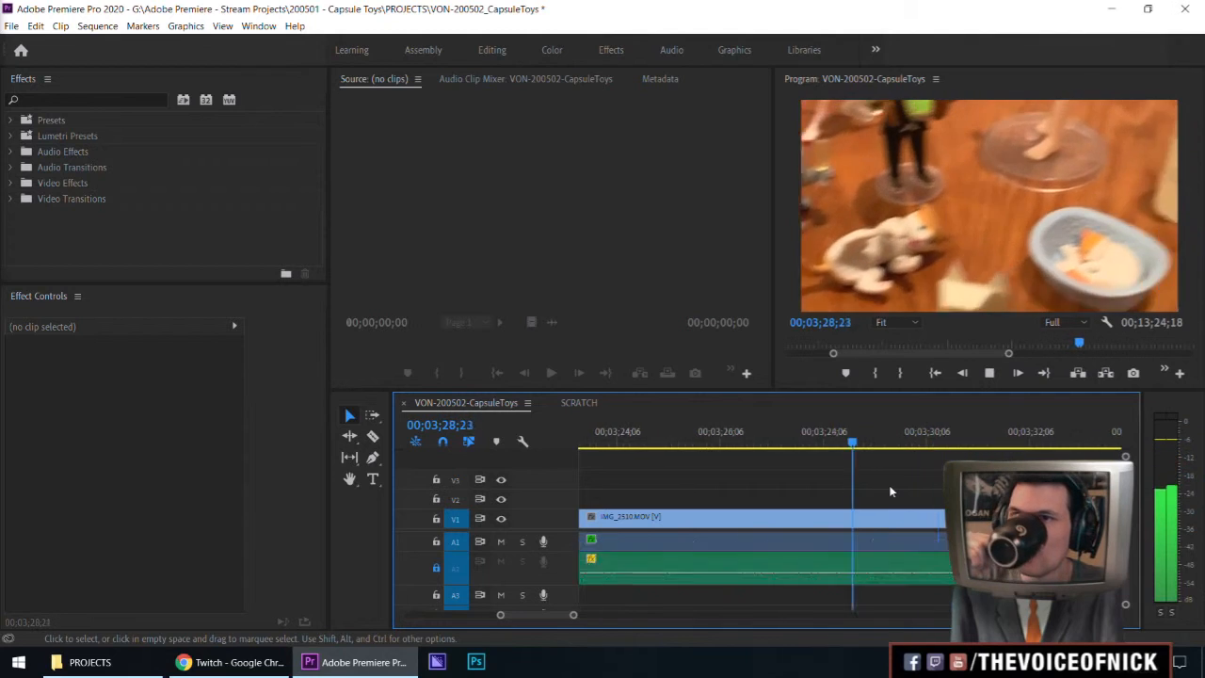
key("minus")
key("minus")
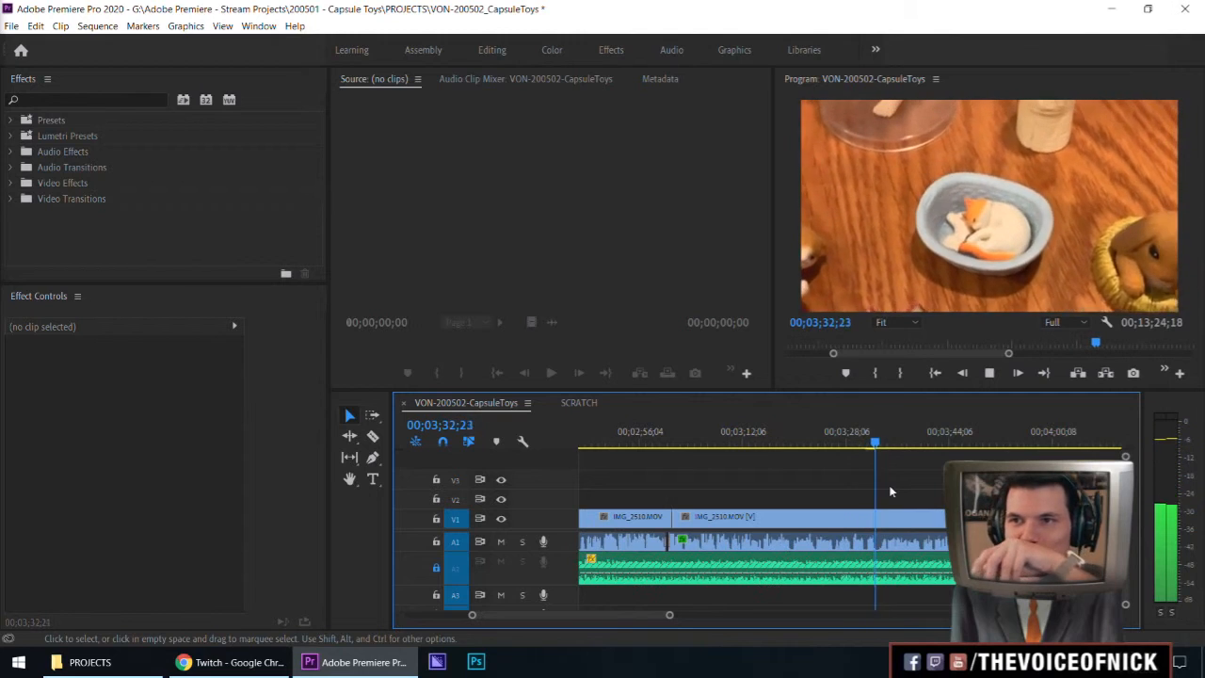
key("minus")
key("minus")
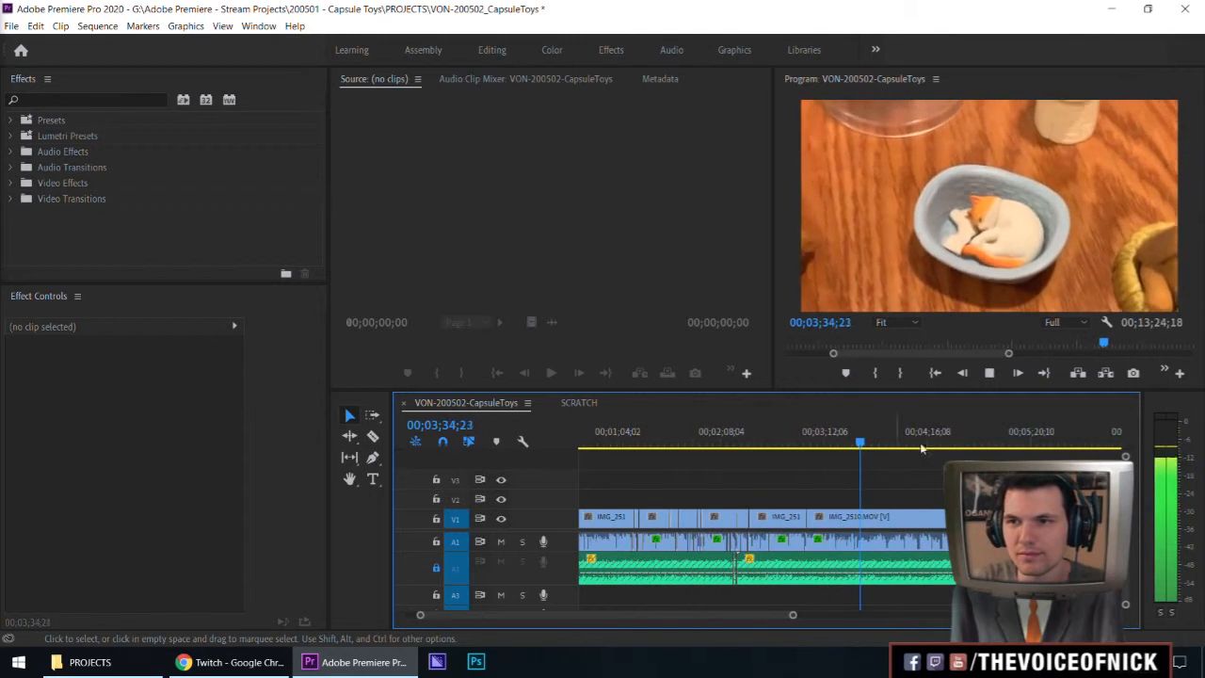
Expand the Program monitor's time range to the whole sequence and keep reviewing the footage to about 00;04;10.
left_click_drag(1009, 353, 1189, 353)
left_click(904, 482)
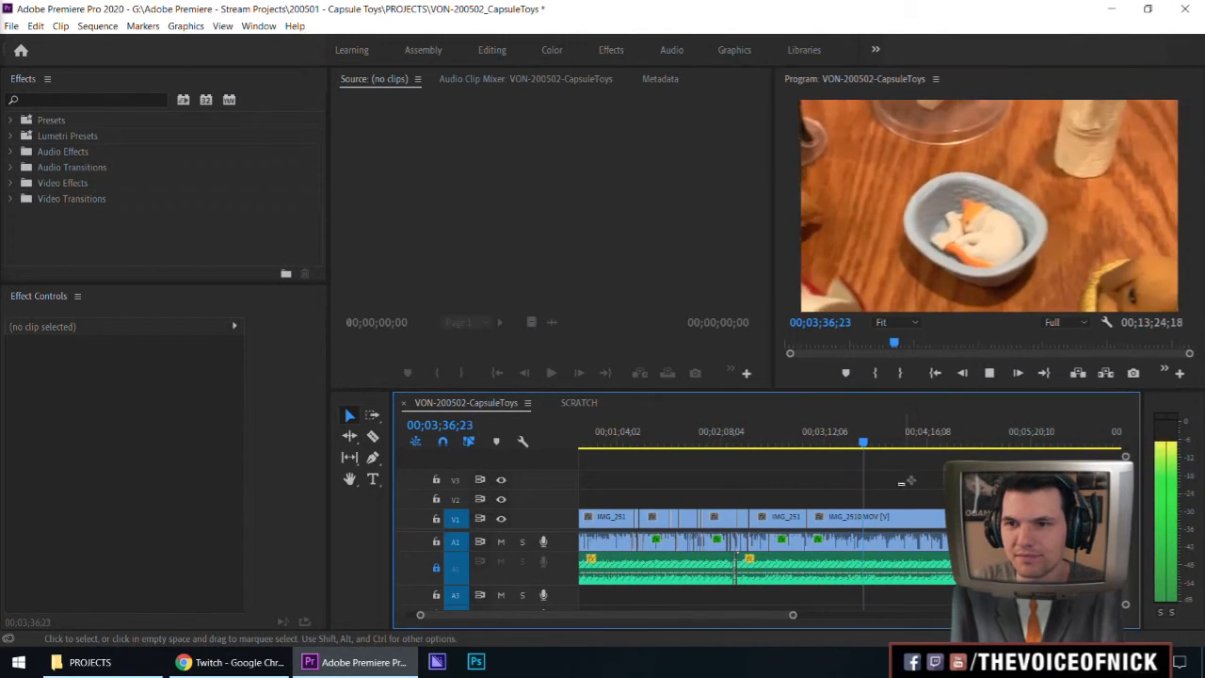
key("equal")
key("equal")
key("equal")
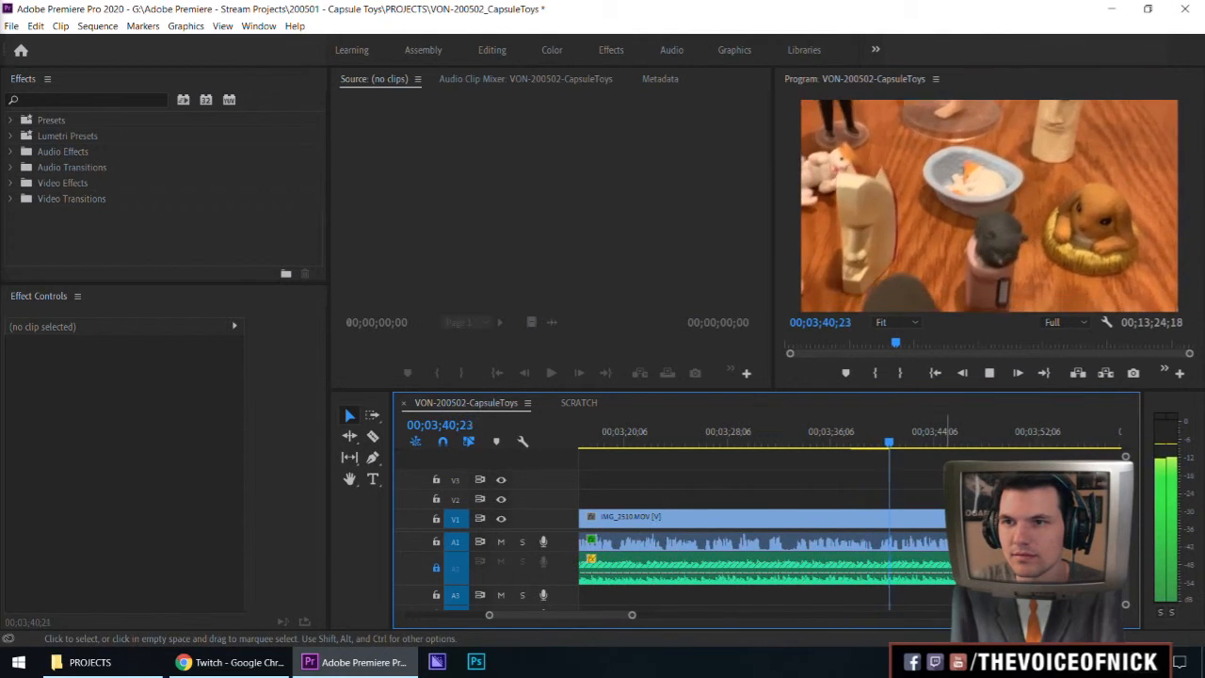
key("minus")
key("equal")
key("equal")
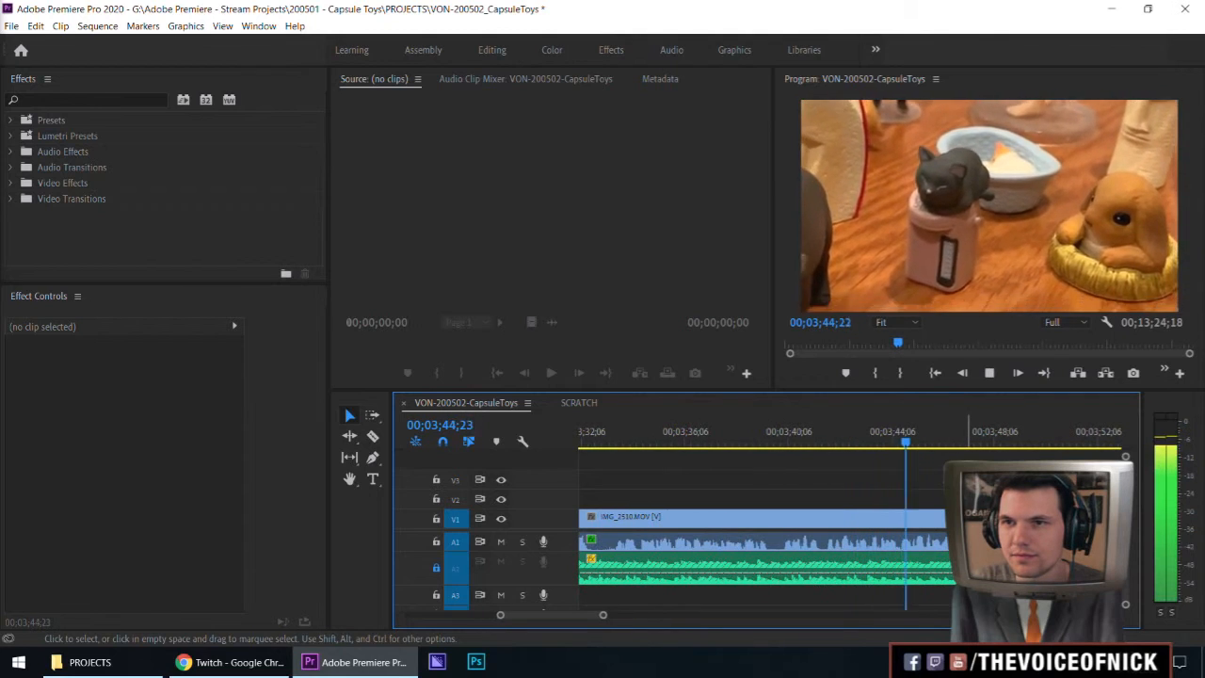
key("minus")
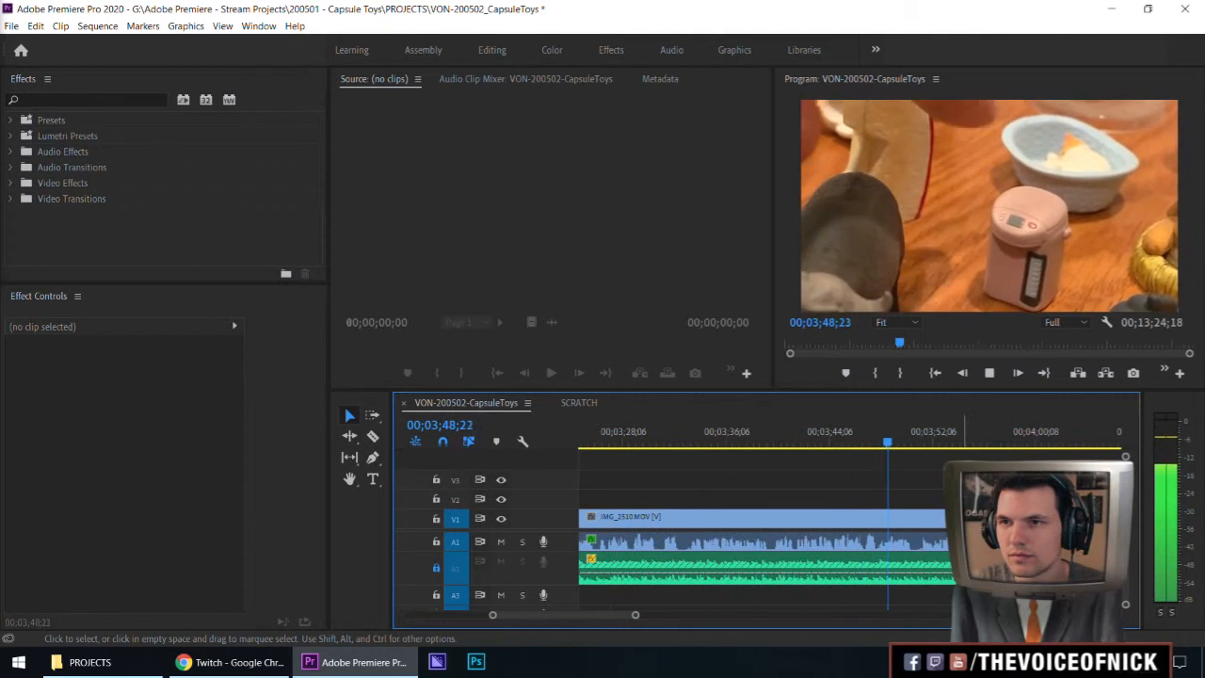
key("minus")
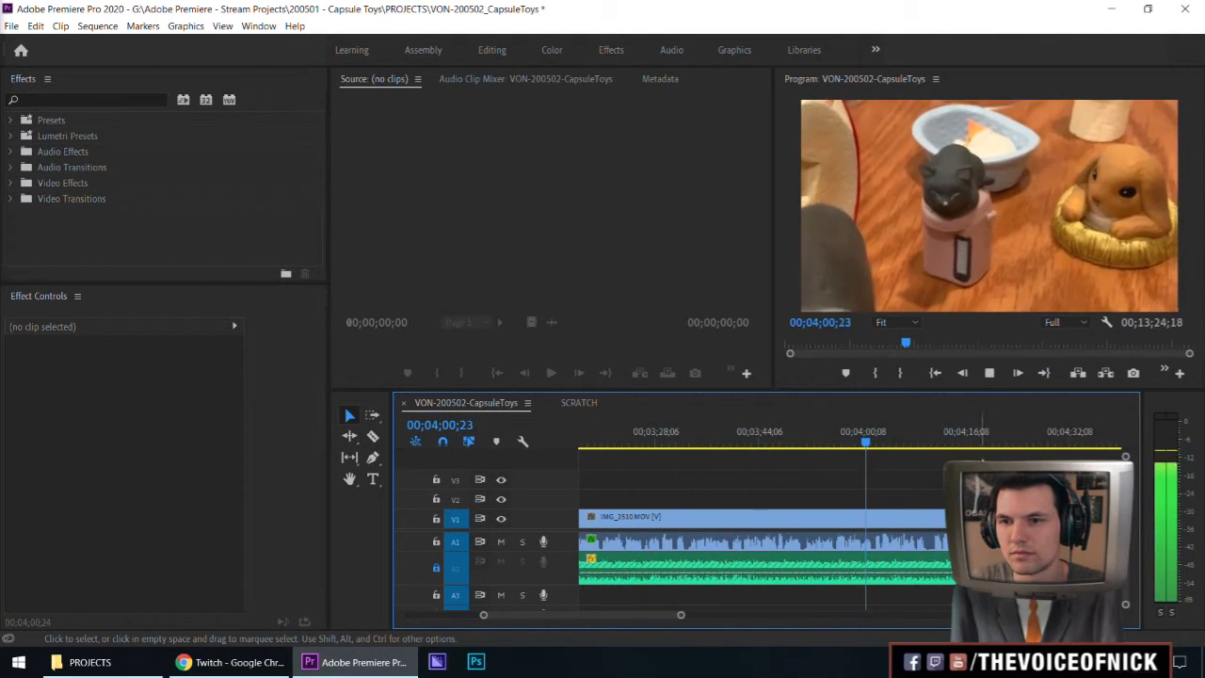
key("equal")
key("equal")
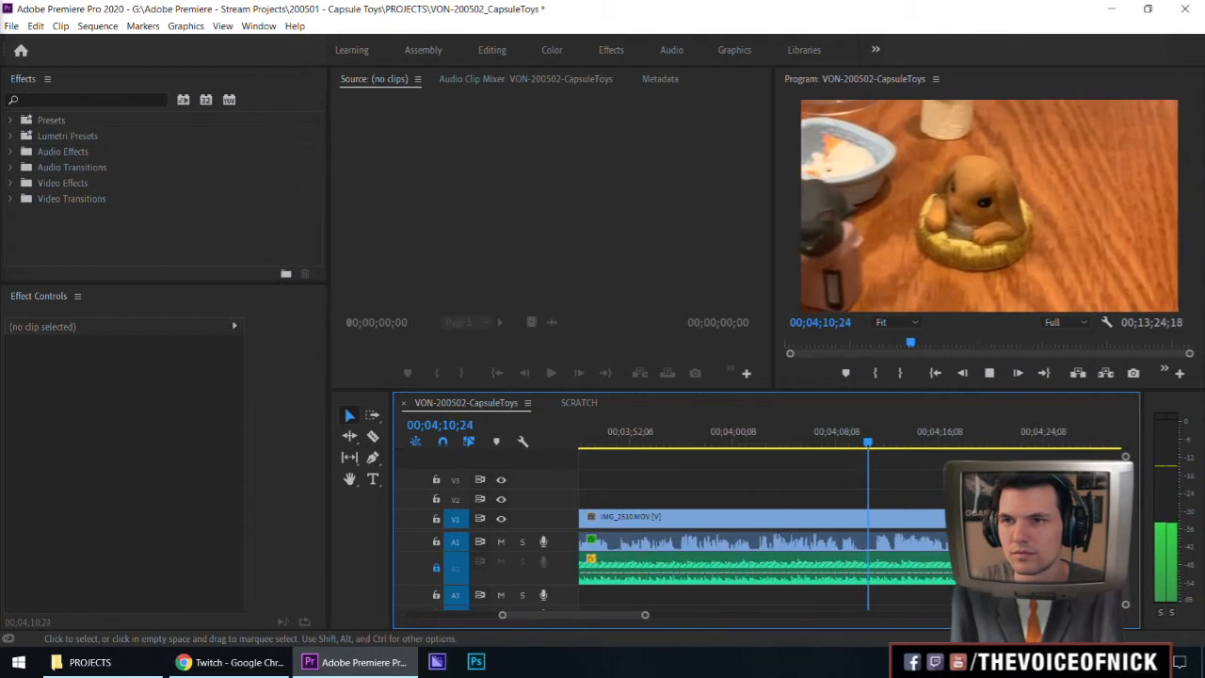
Review the footage from 00;04;10 to about 00;04;28, comparing the picture with the audio waveform.
key("minus")
key("minus")
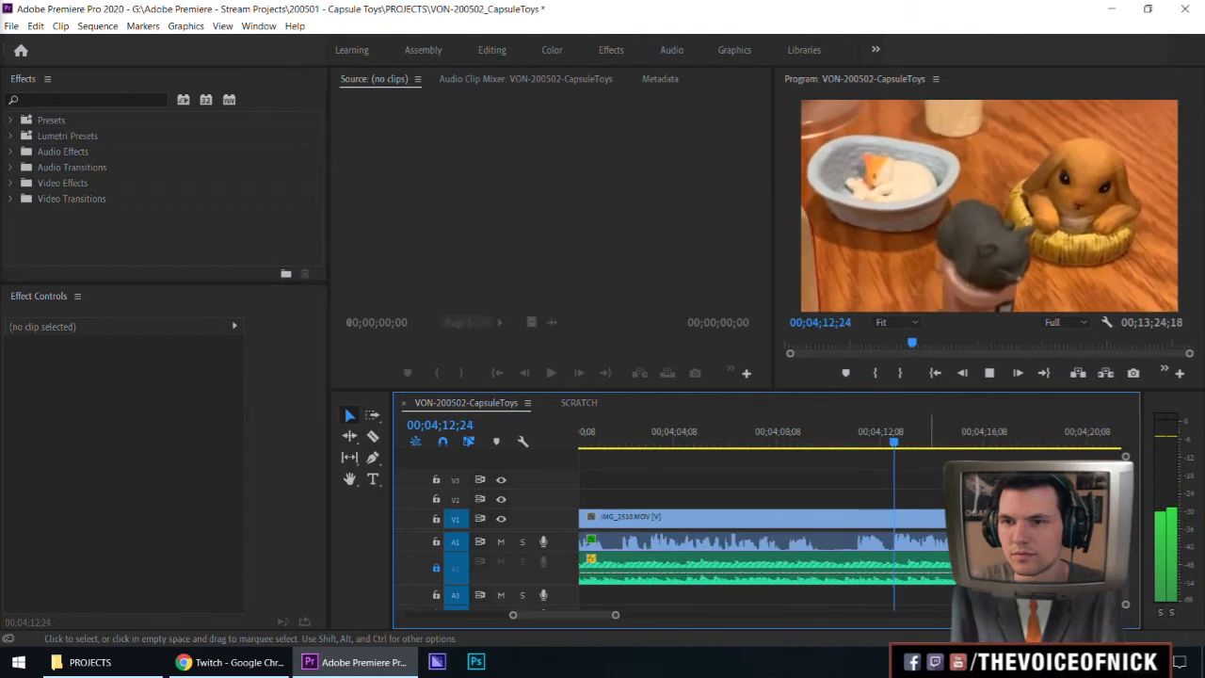
key("minus")
key("minus")
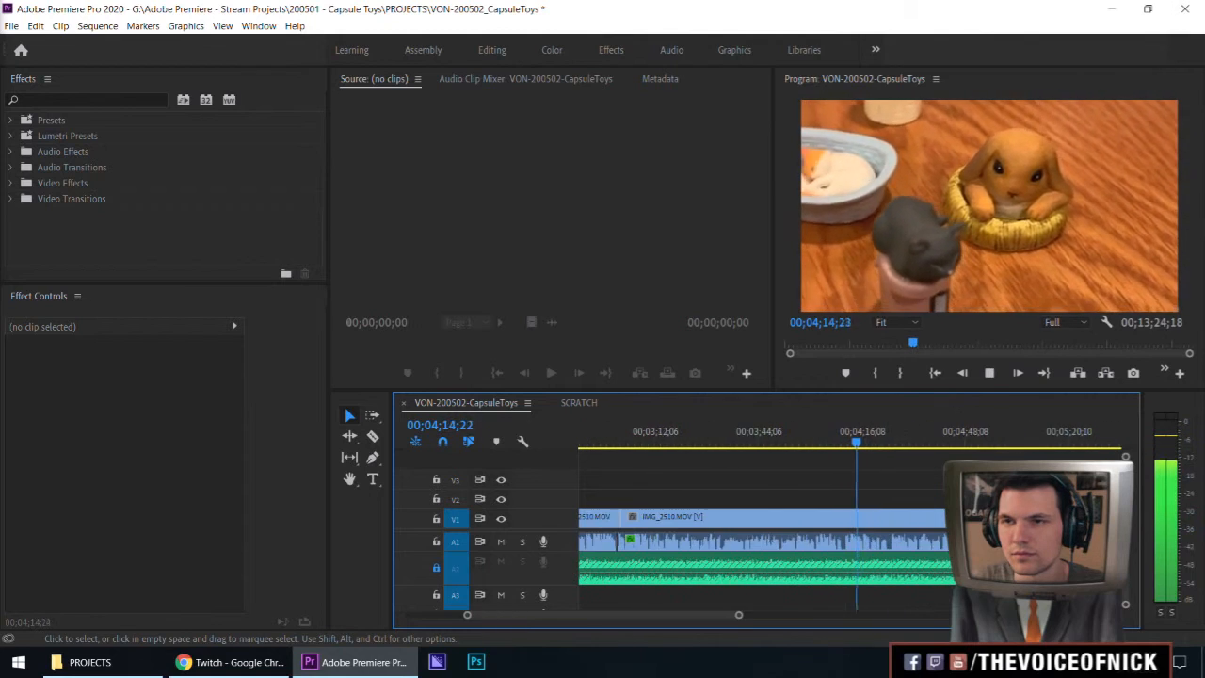
key("minus")
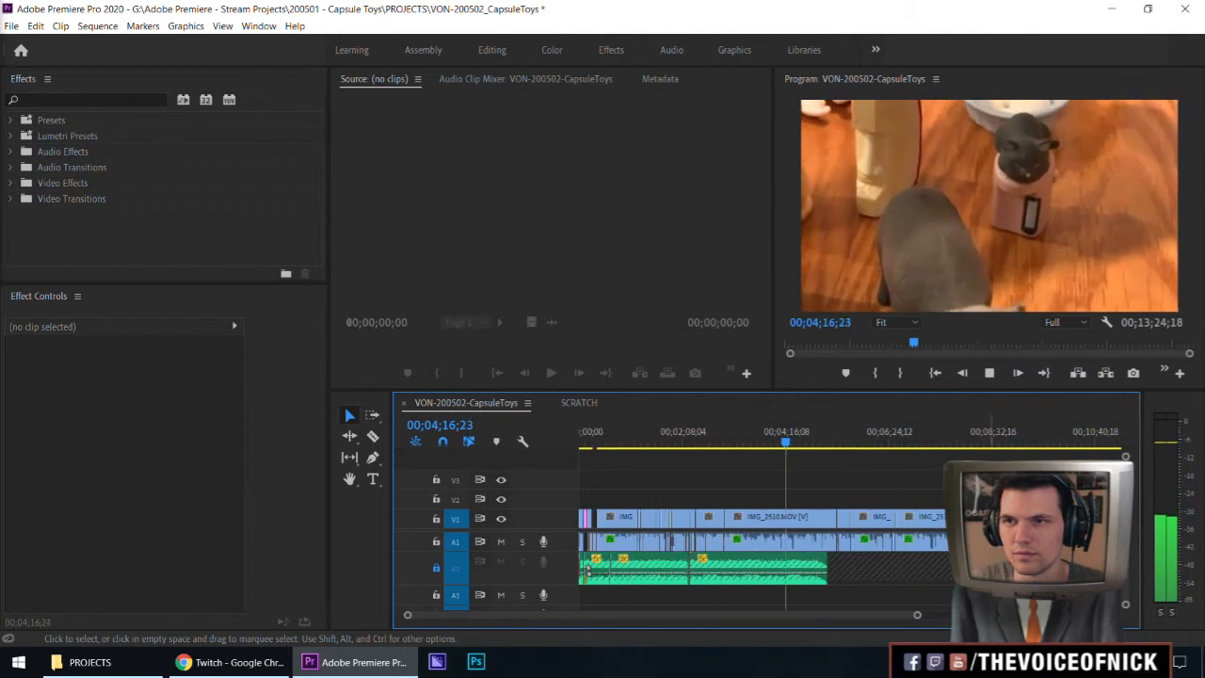
key("equal")
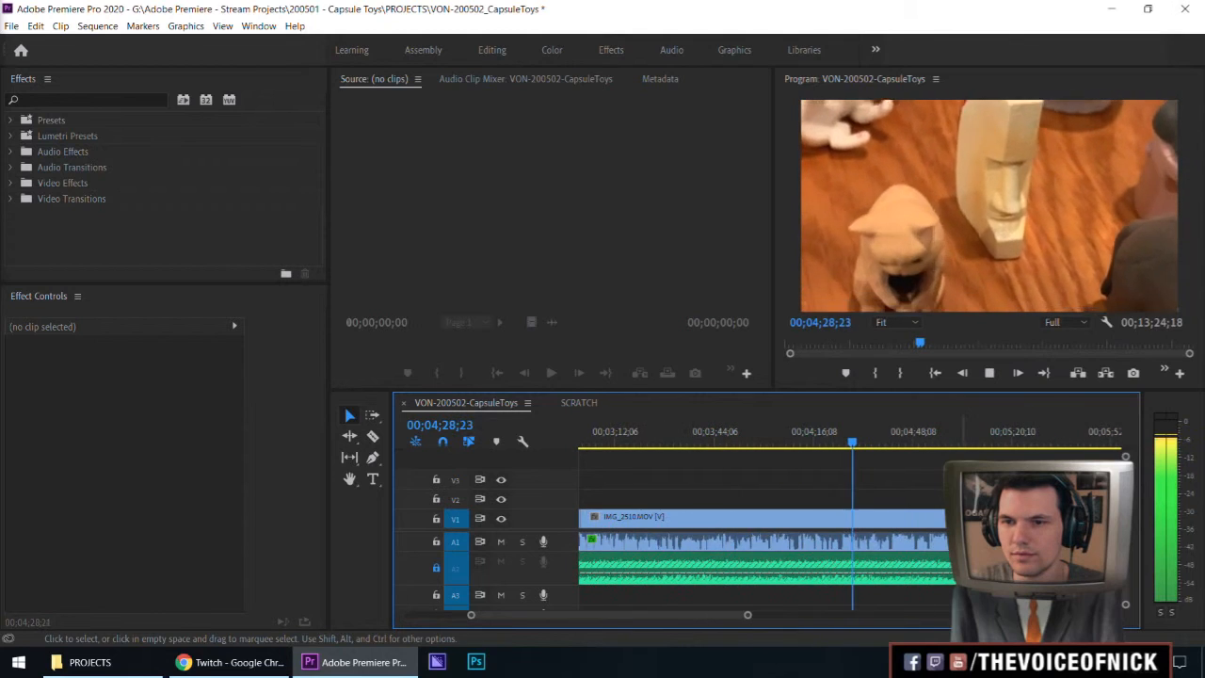
key("equal")
key("equal")
key("equal")
Cut the roughly one-second pause starting at 00;04;24;10 out of IMG_2510.MOV and close the gap.
left_click_drag(726, 444, 688, 445)
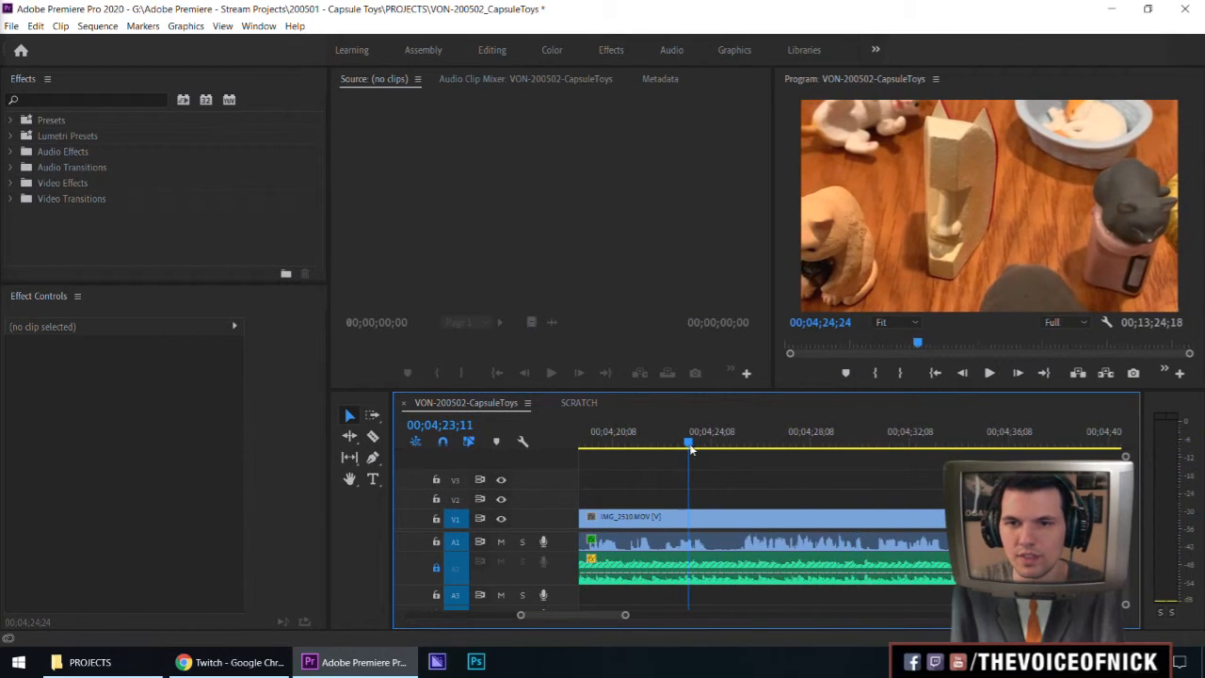
key("space")
key("c")
left_click(714, 517)
left_click(736, 517)
key("v")
left_click(724, 518)
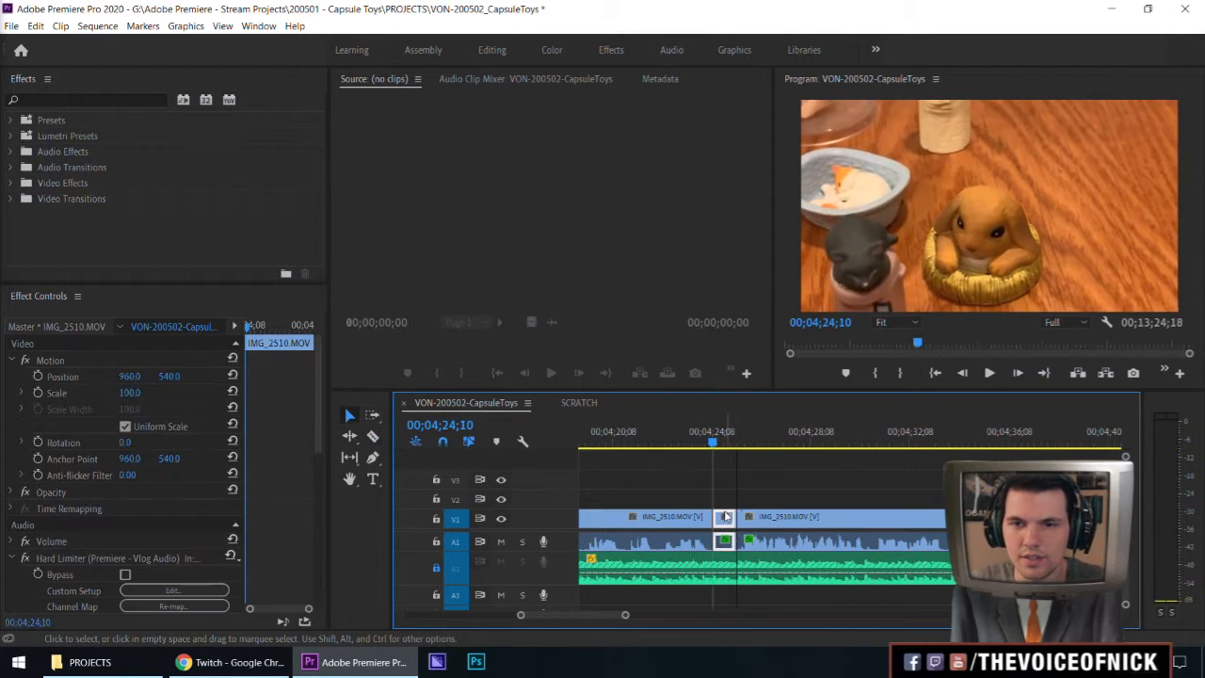
key("Delete")
left_click(724, 518)
key("Delete")
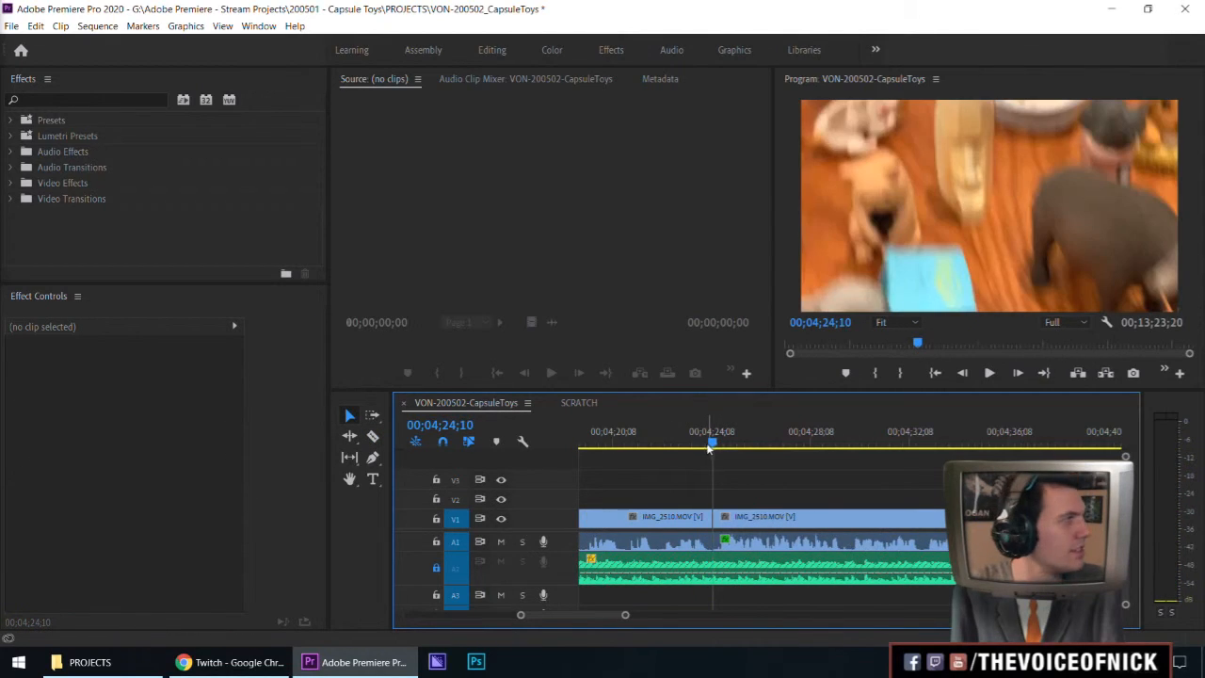
Roll only the video edit point about 0.8 second past the audio cut at 00;04;24;10.
left_click_drag(699, 435, 733, 517)
key("c")
left_click_drag(727, 437, 723, 475)
key("space")
key("c")
key("v")
left_click(721, 517)
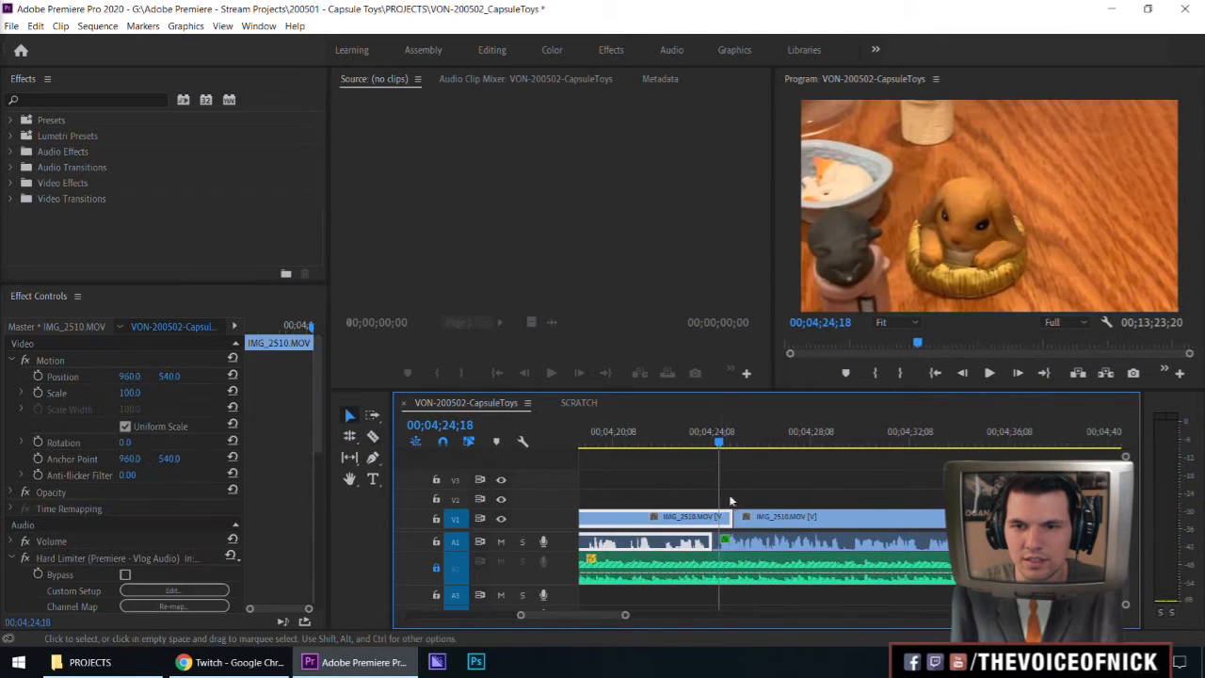
Split the outgoing video on V1 at 00;04;24;18 and delete the piece before the next clip.
left_click(734, 488)
scroll(734, 489, "up", 1)
key("c")
left_click(792, 517)
key("v")
left_click(795, 515)
key("Delete")
Split the V1 clip at 00;04;23;08 and duplicate the short end piece onto V2, starting at 00;04;23;26.
left_click_drag(771, 454, 756, 448)
key("c")
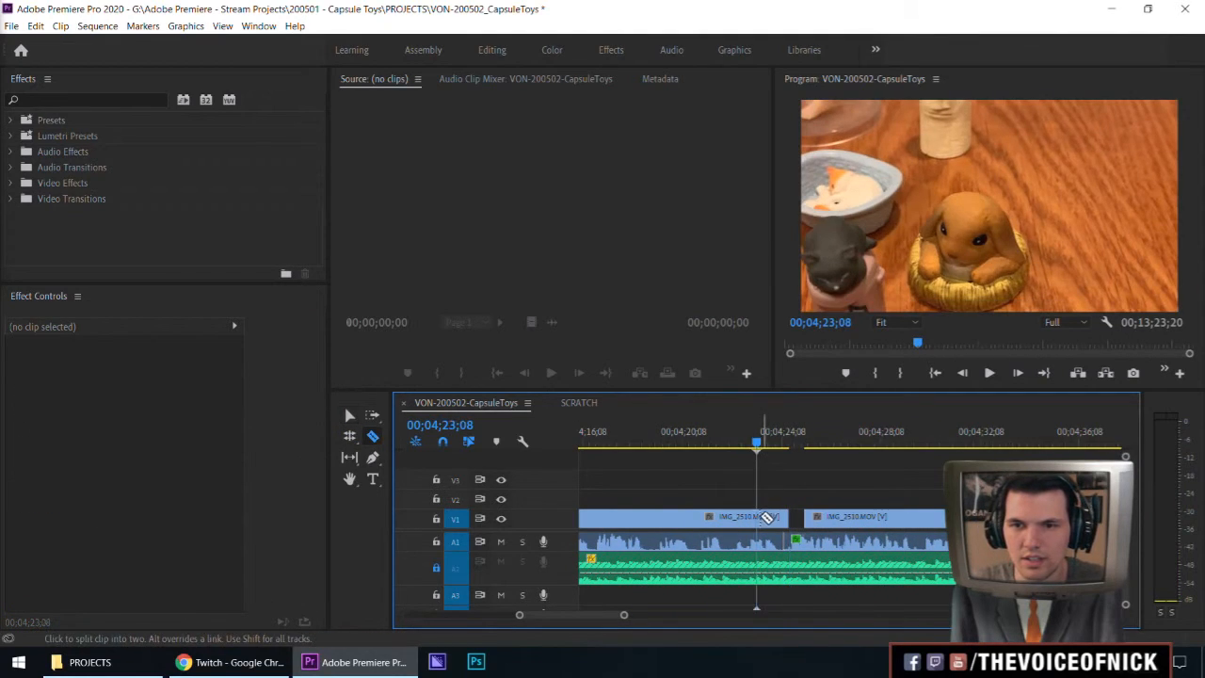
key("v")
left_click_drag(768, 519, 787, 503)
key("shift+Down")
Scale up and reposition the V2 clip into a close-up of the bunny, and preview it in a maximized Program monitor.
double_click(910, 238)
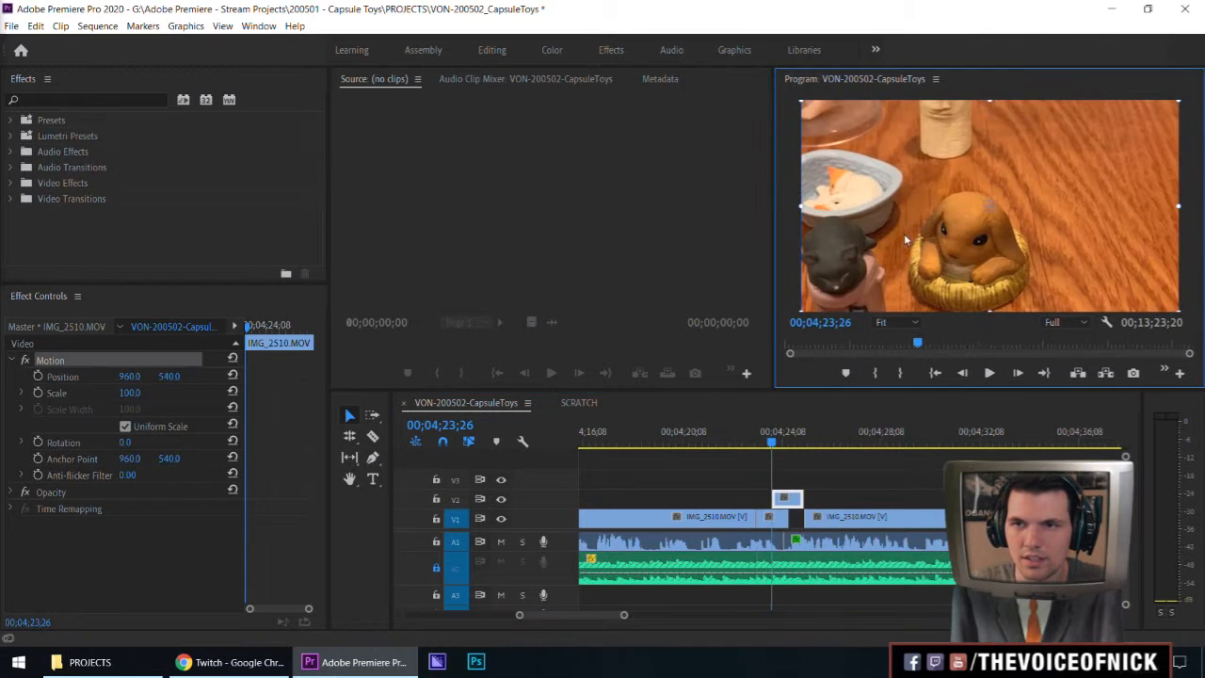
left_click_drag(802, 208, 710, 224)
left_click_drag(936, 236, 994, 181)
left_click(720, 444)
key("space")
key("grave")
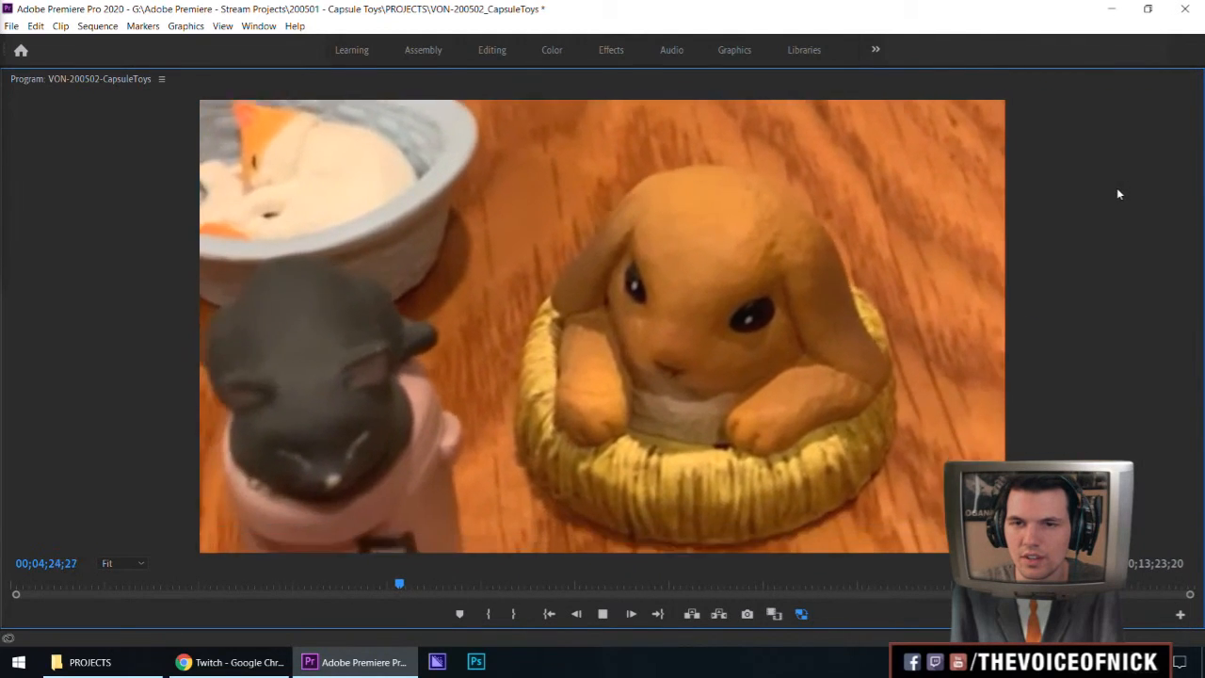
key("grave")
key("space")
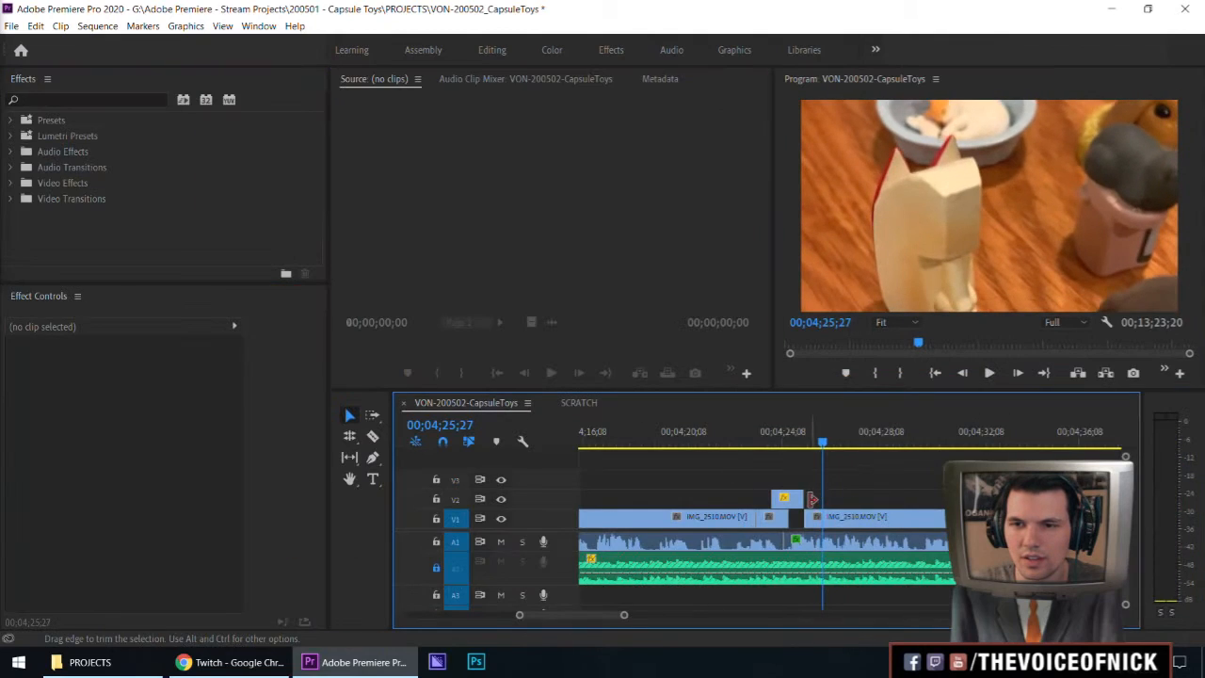
Extend the end of the V2 close-up over the next clip to 00;04;25;20 and play back the edit.
left_click_drag(817, 496, 772, 498)
left_click(760, 428)
key("space")
left_click(813, 459)
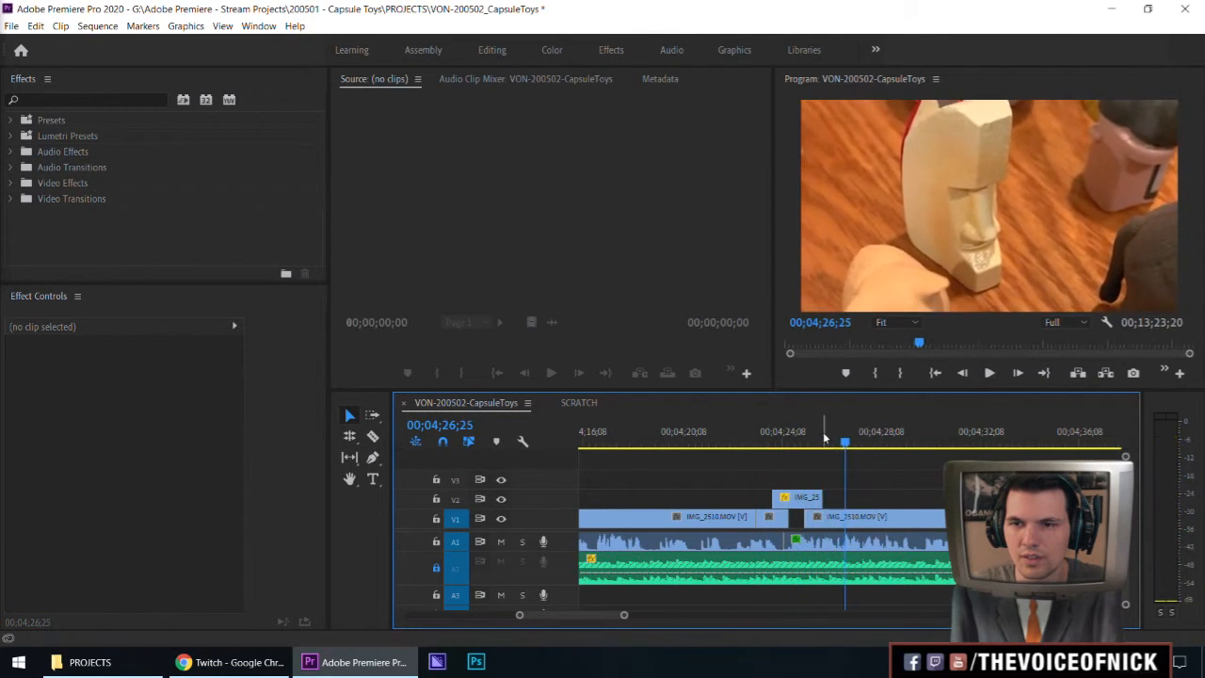
left_click(801, 437)
key("space")
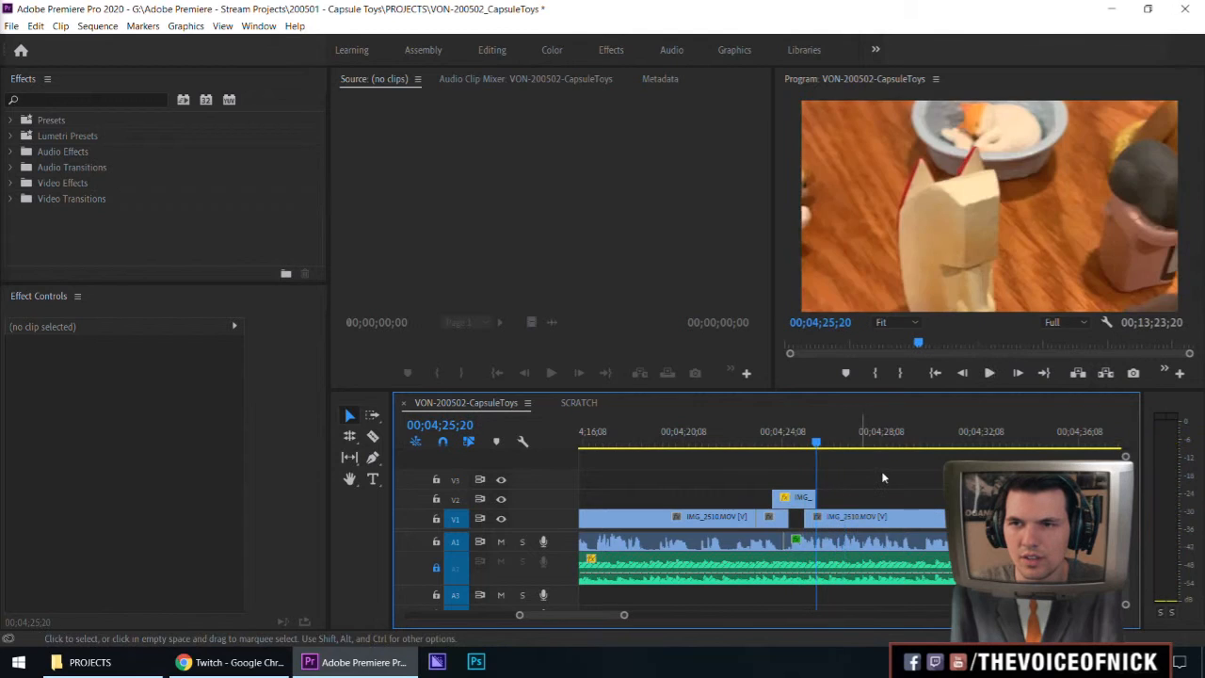
left_click(707, 439)
key("space")
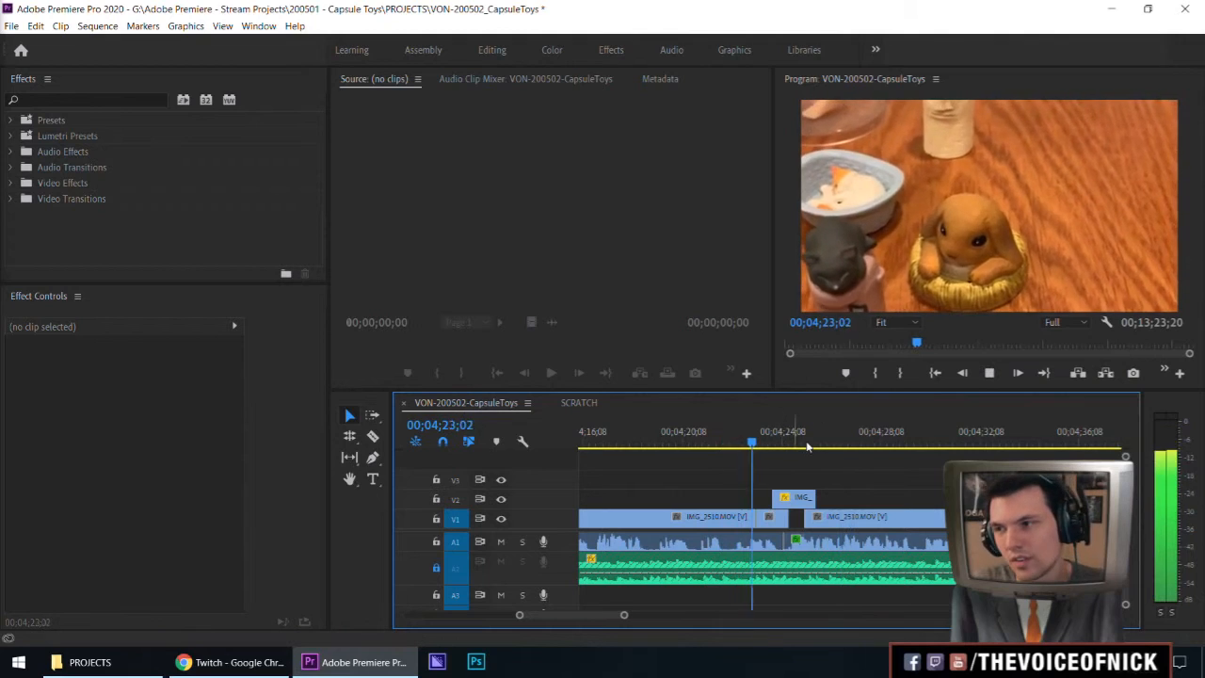
Extend the start of the V2 bunny close-up slightly earlier and play back the edit from before it.
key("space")
left_click_drag(774, 498, 764, 498)
left_click(724, 435)
key("space")
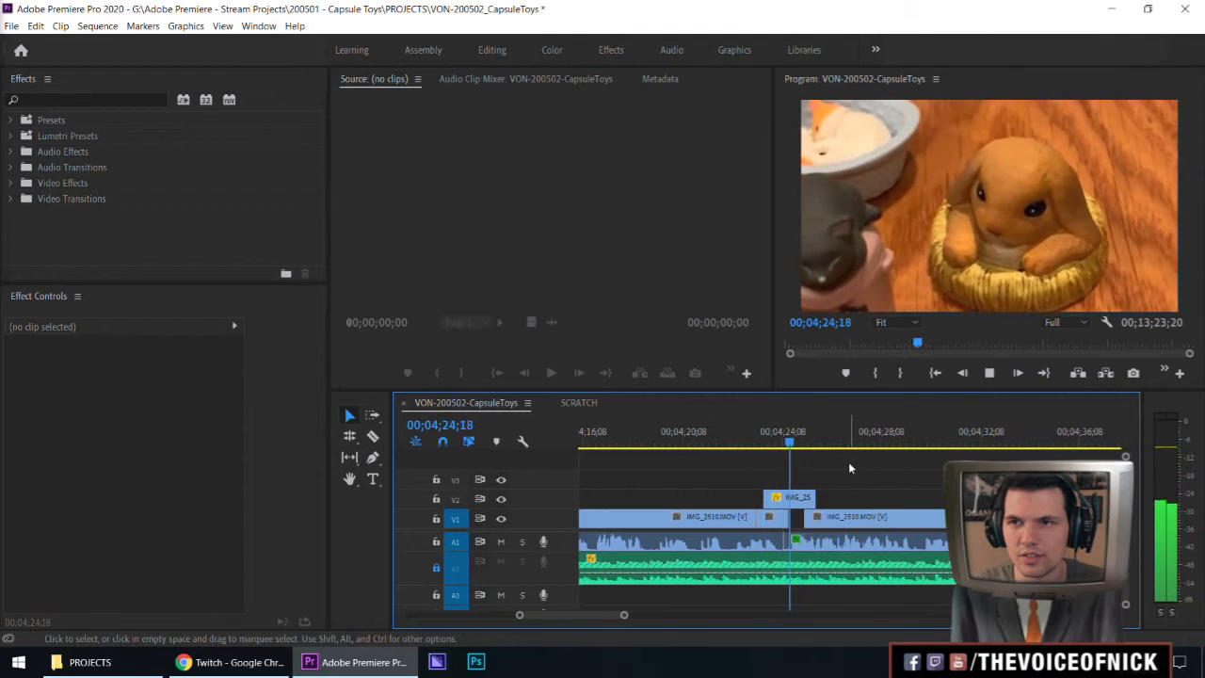
left_click(754, 438)
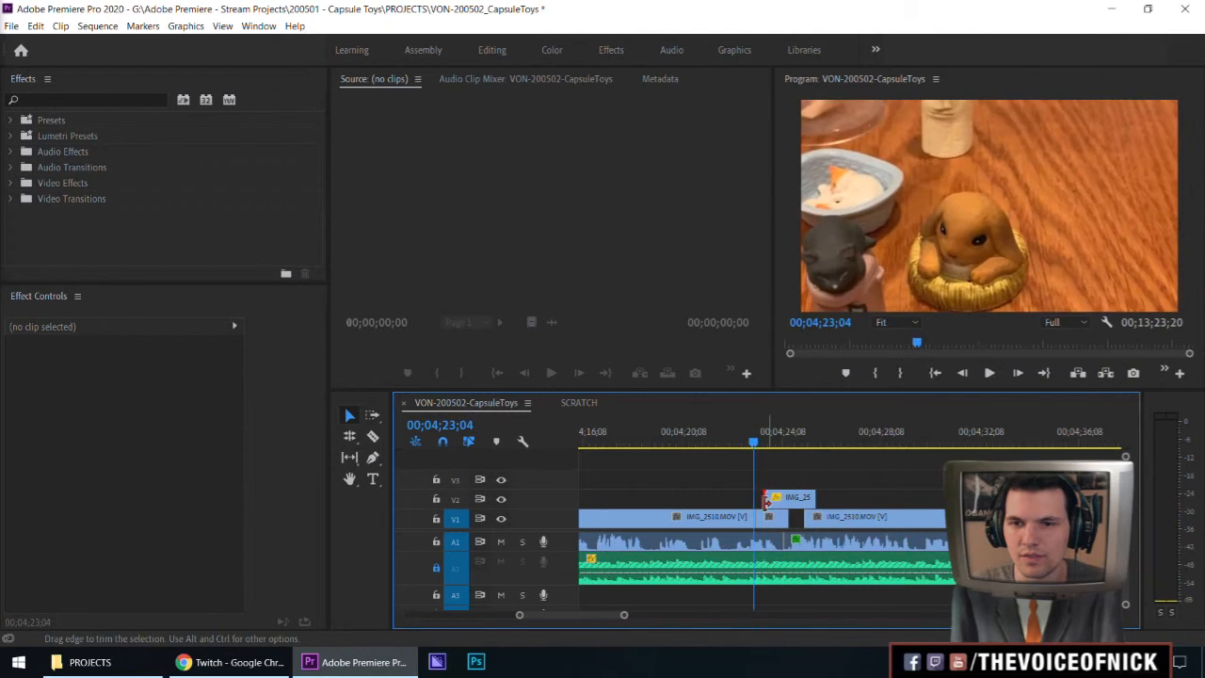
left_click(720, 436)
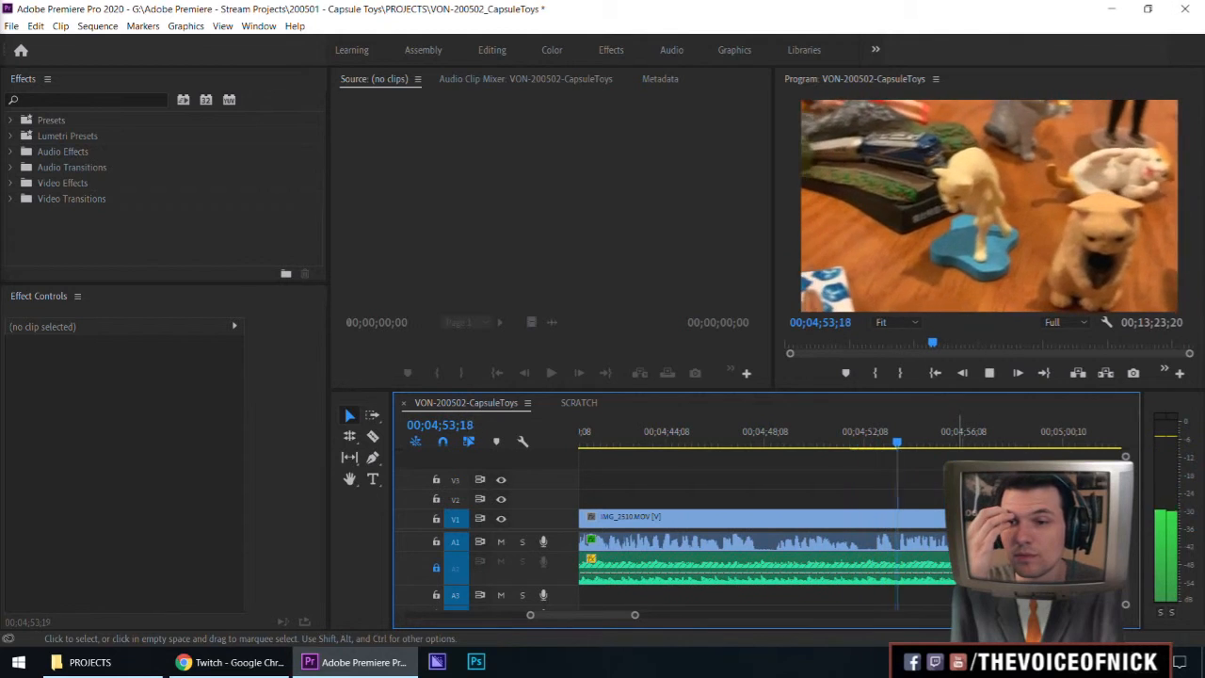
Play the IMG_2510.MOV footage from about 00;04;53 to 00;05;15, and replay the section from 00;04;59;06 to check for pauses.
key("minus")
key("minus")
key("minus")
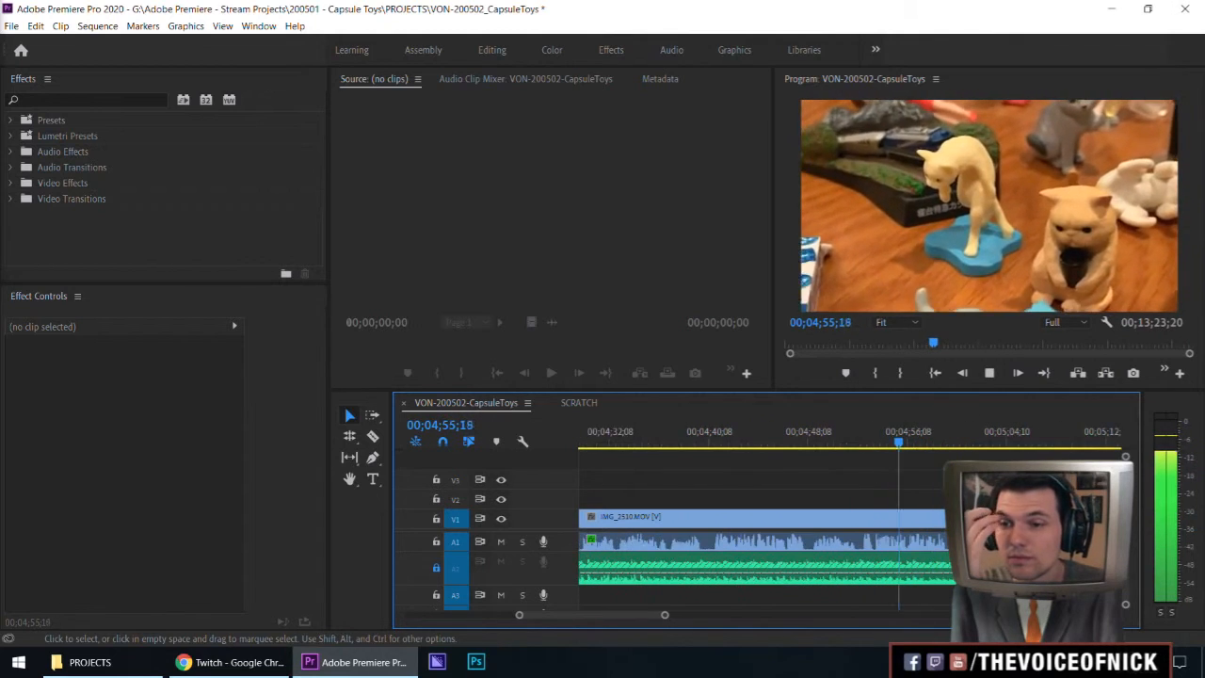
key("equal")
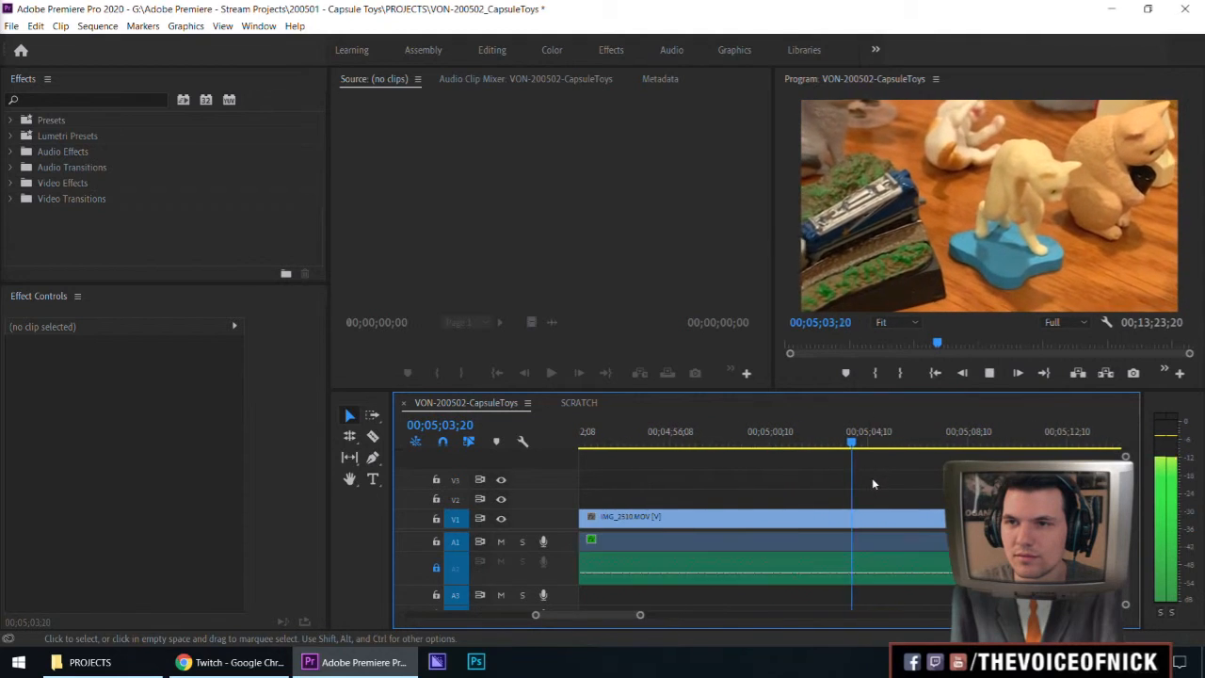
key("minus")
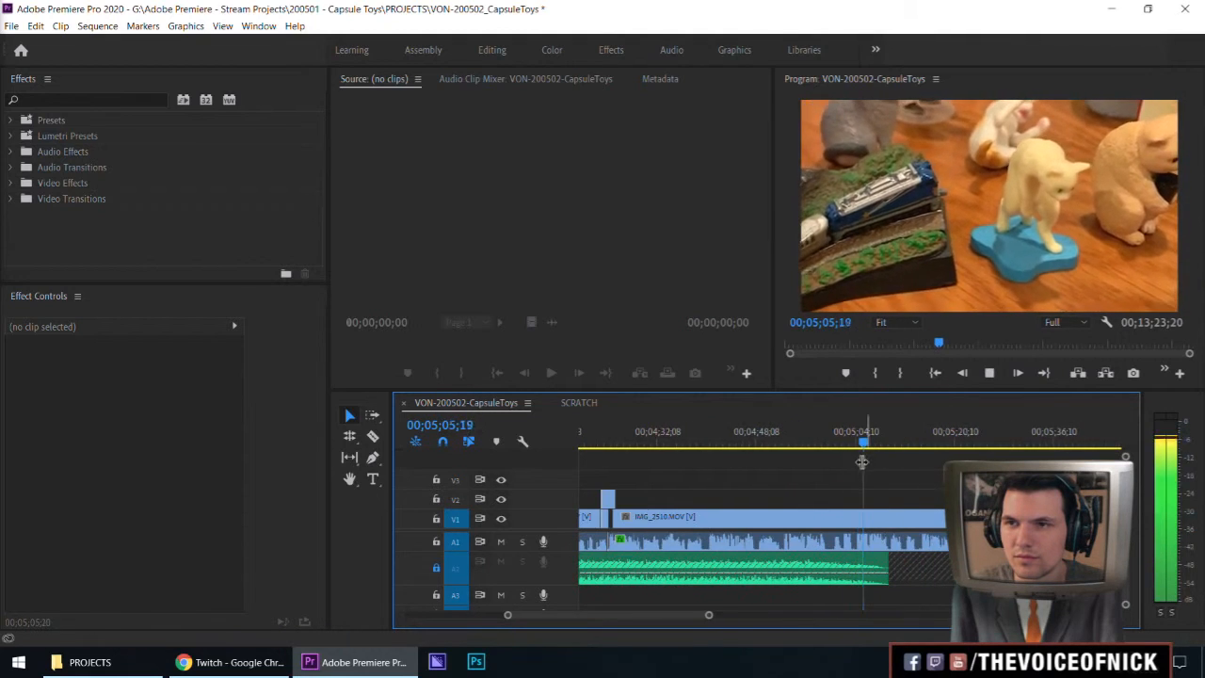
key("equal")
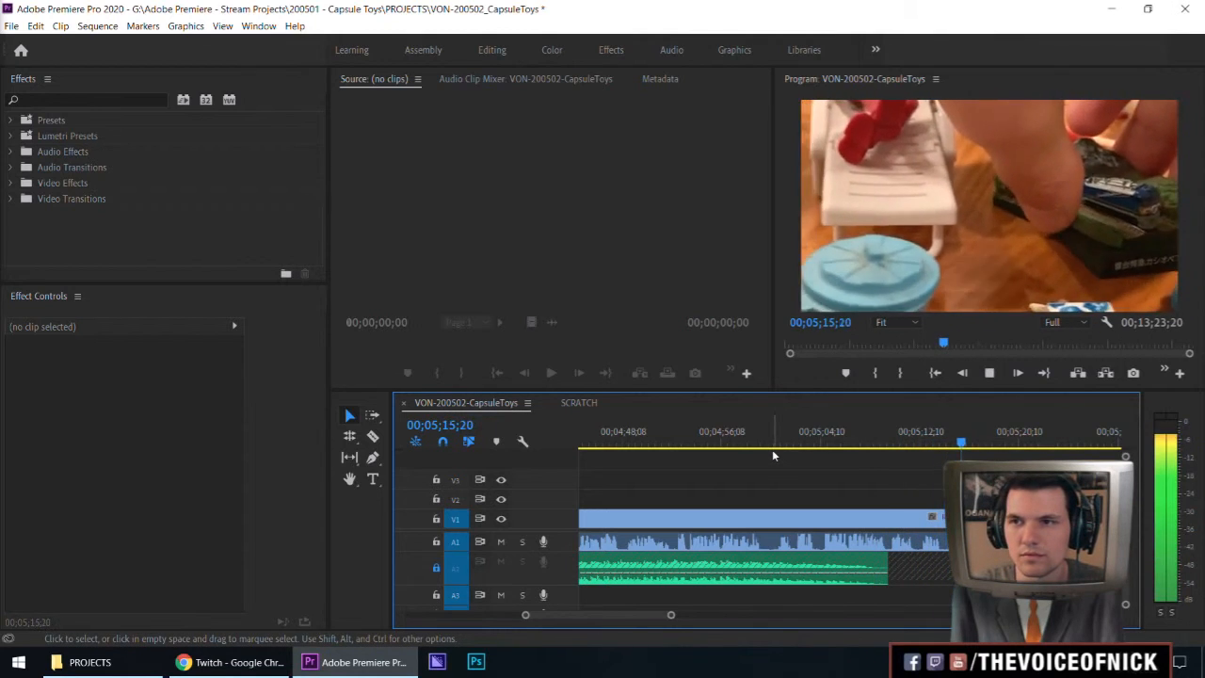
key("space")
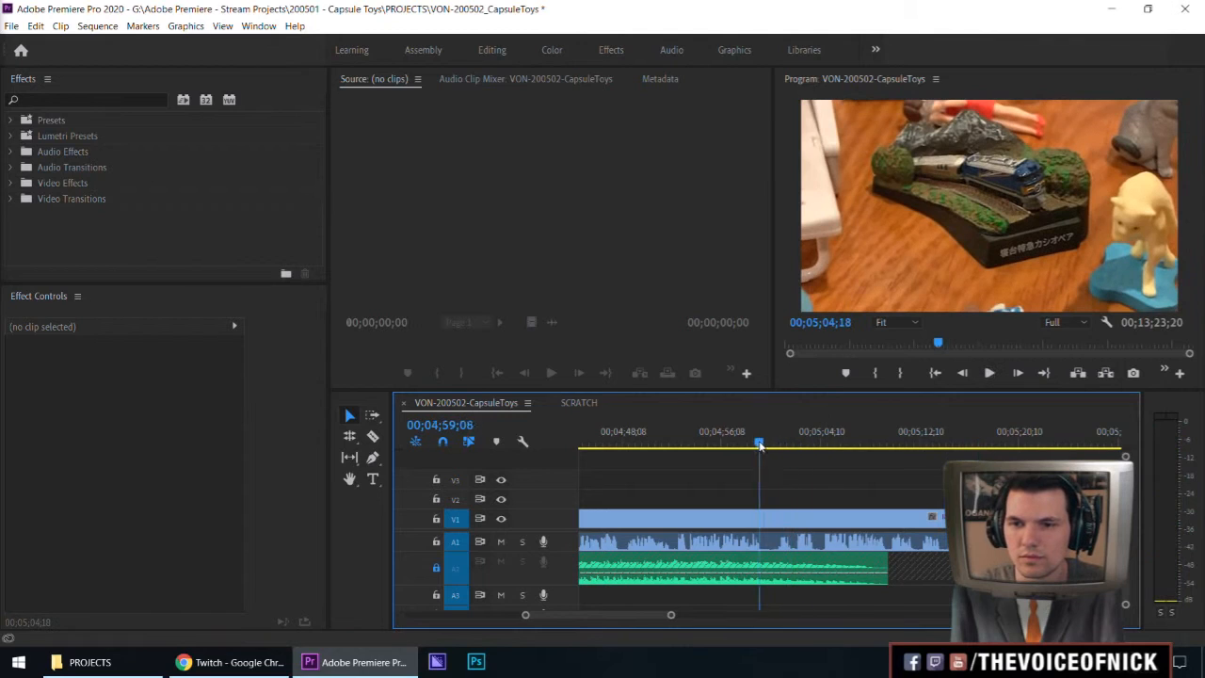
key("space")
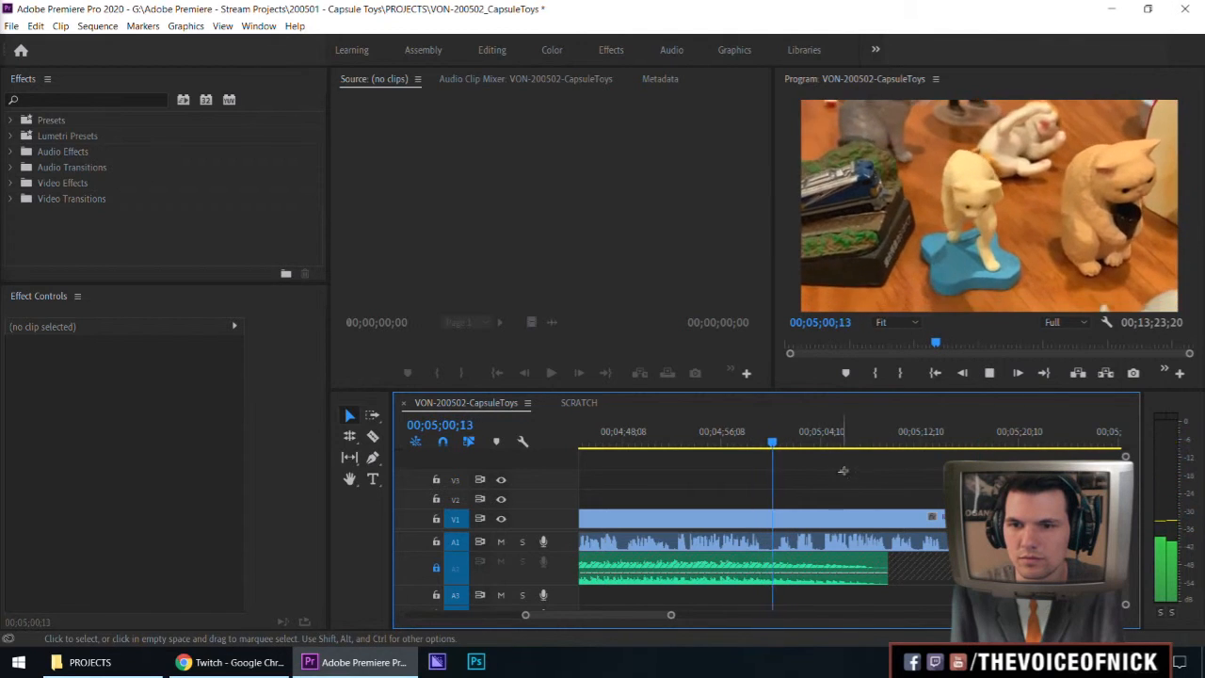
key("equal")
key("equal")
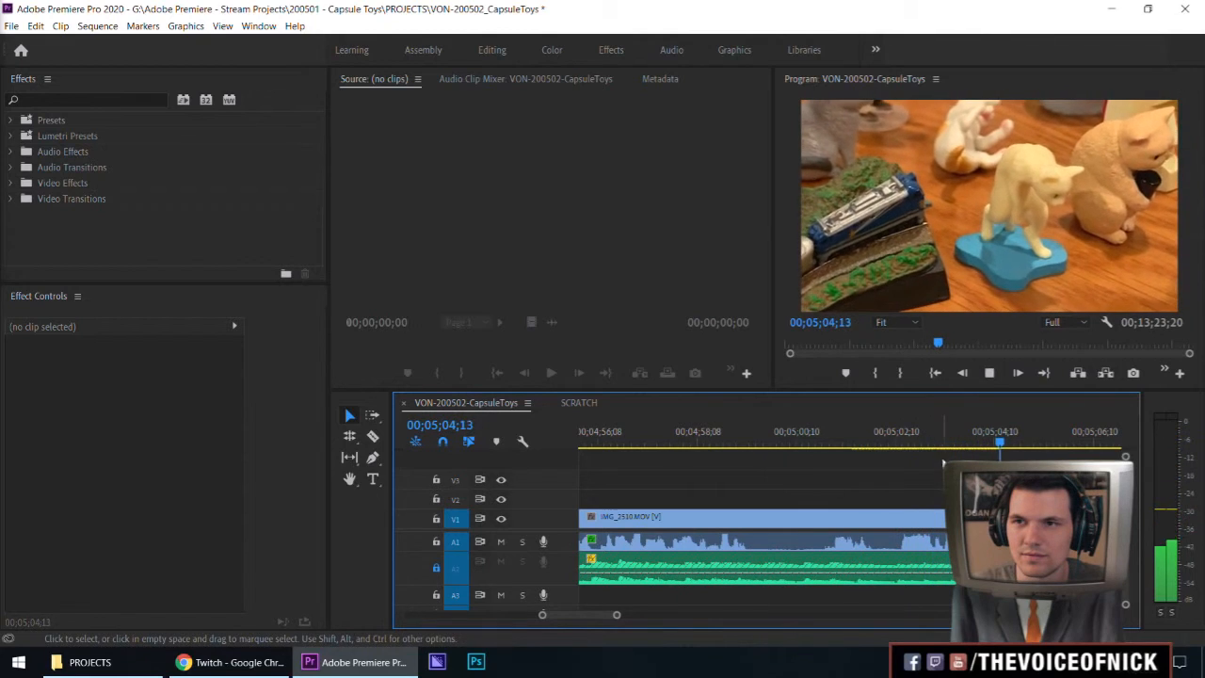
Try to cut out the roughly one-second pause after about 00;04;59 from the V1 clip and its audio, closing the gap.
key("space")
key("c")
left_click(767, 516)
left_click(814, 516)
key("v")
left_click(788, 518)
key("Delete")
left_click(788, 518)
key("Delete")
Try to cut out the short pause near 00;05;03 from the V1 clip and its audio, closing the gap.
left_click_drag(765, 438, 727, 439)
key("c")
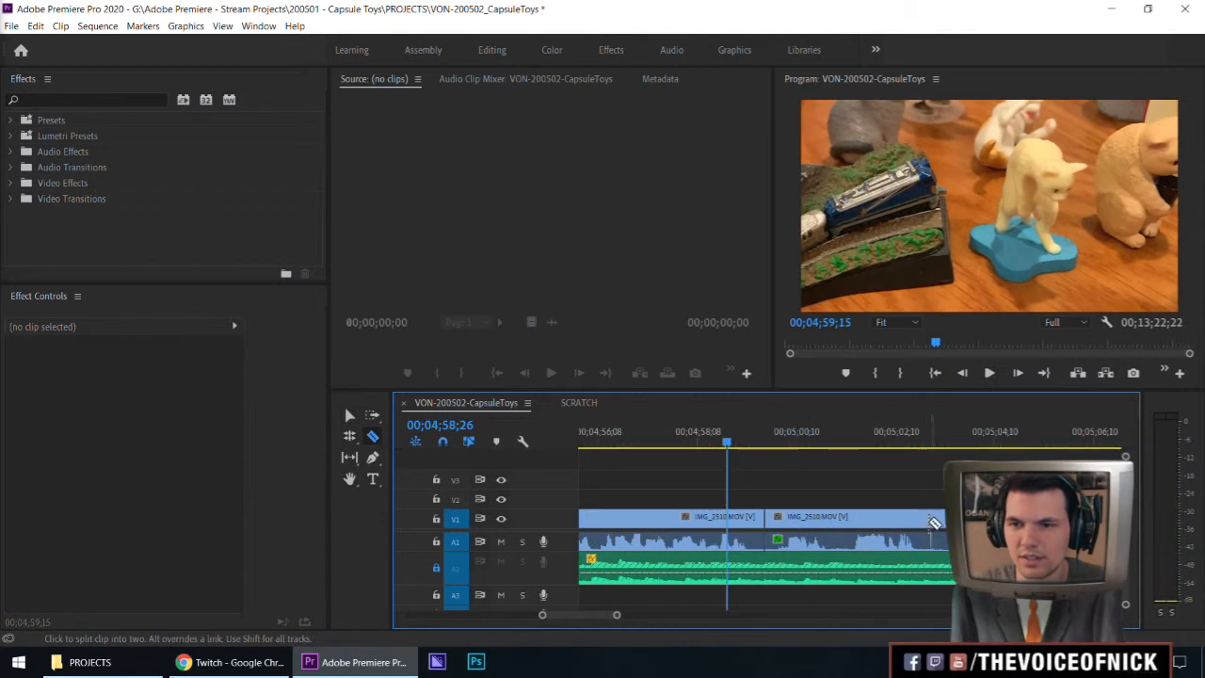
left_click(932, 518, "shift")
key("v")
left_click(933, 528)
key("Delete")
left_click(933, 518)
key("Delete")
Play back from before the first cut and try deleting only the V1 video between the two cuts, keeping its audio.
left_click(654, 435)
key("space")
left_click(833, 518)
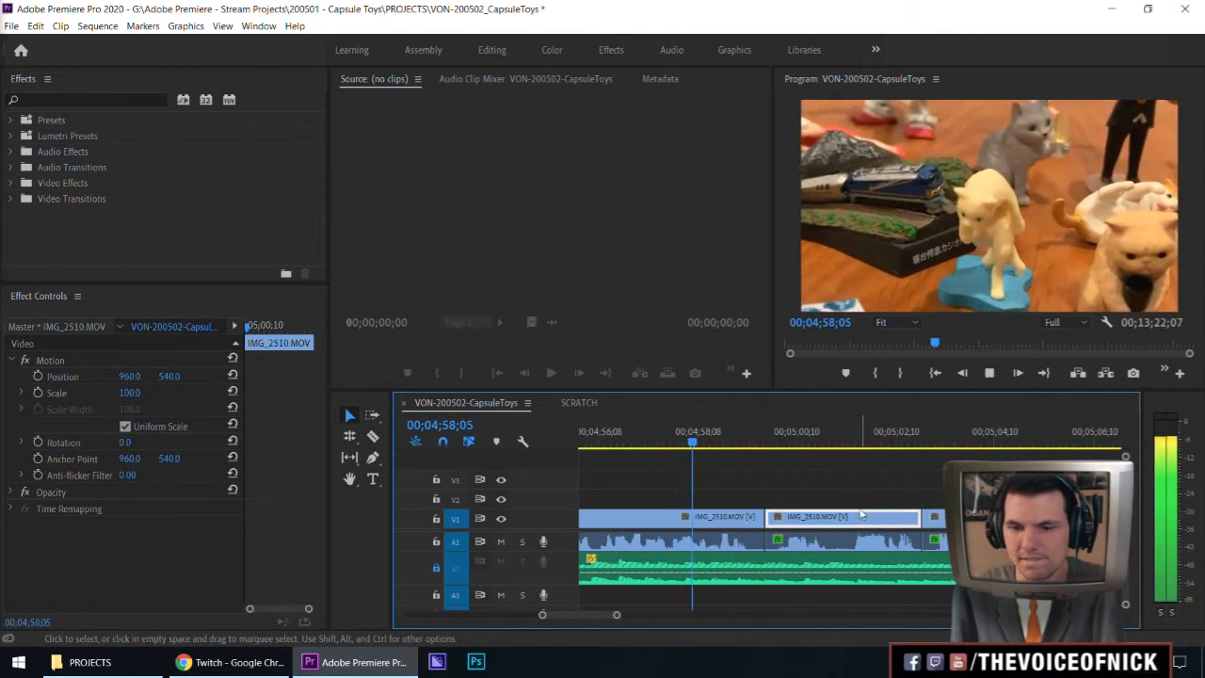
key("Delete")
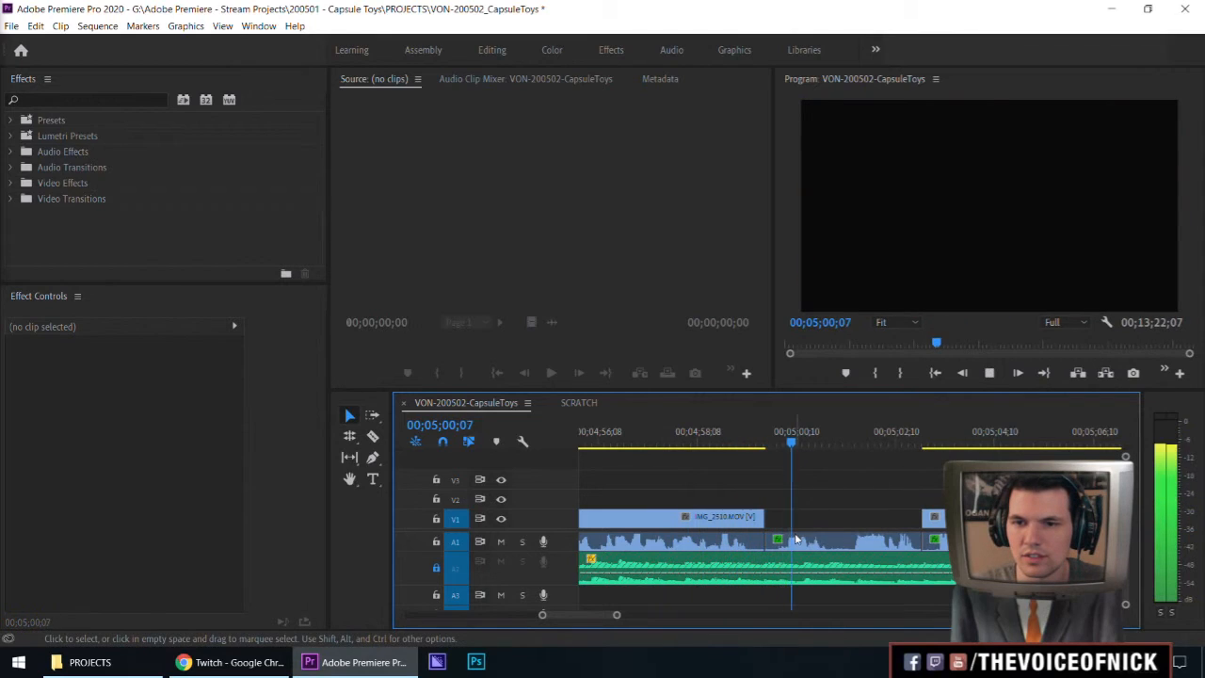
Try shifting the audio and all following clips slightly earlier with Track Select Forward, play back the result, and undo the shift.
key("space")
key("a")
mouse_move(818, 533)
left_mouse_down()
mouse_move(800, 520)
mouse_move(818, 480)
mouse_move(878, 478)
left_mouse_up()
key("v")
left_click(694, 431)
key("space")
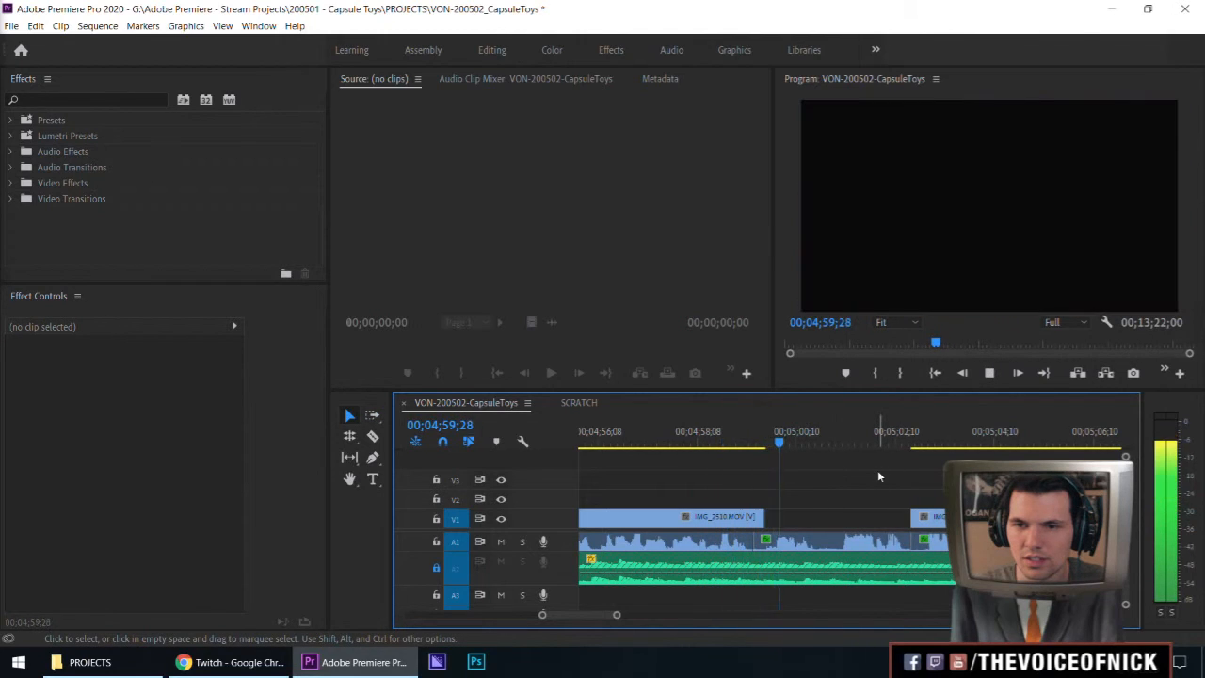
key("space")
key("ctrl+z")
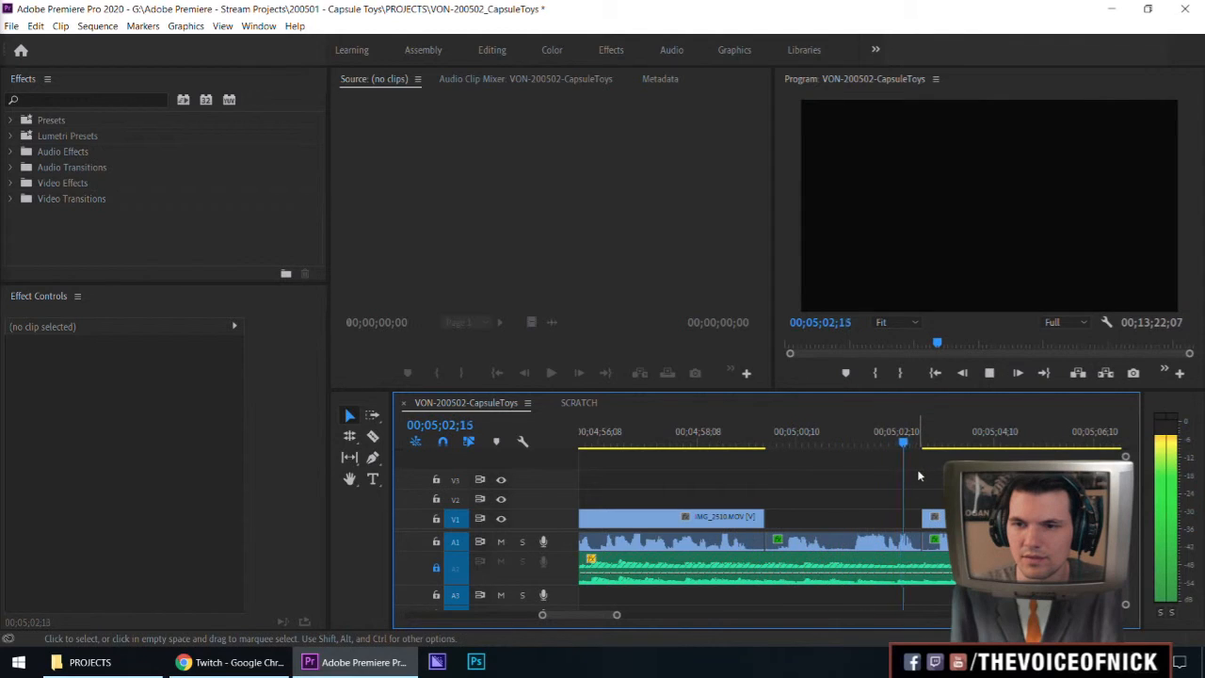
Play past the gap on V1 and scrub through the footage before and after it, between about 00;04;53 and 00;05;18.
key("space")
key("minus")
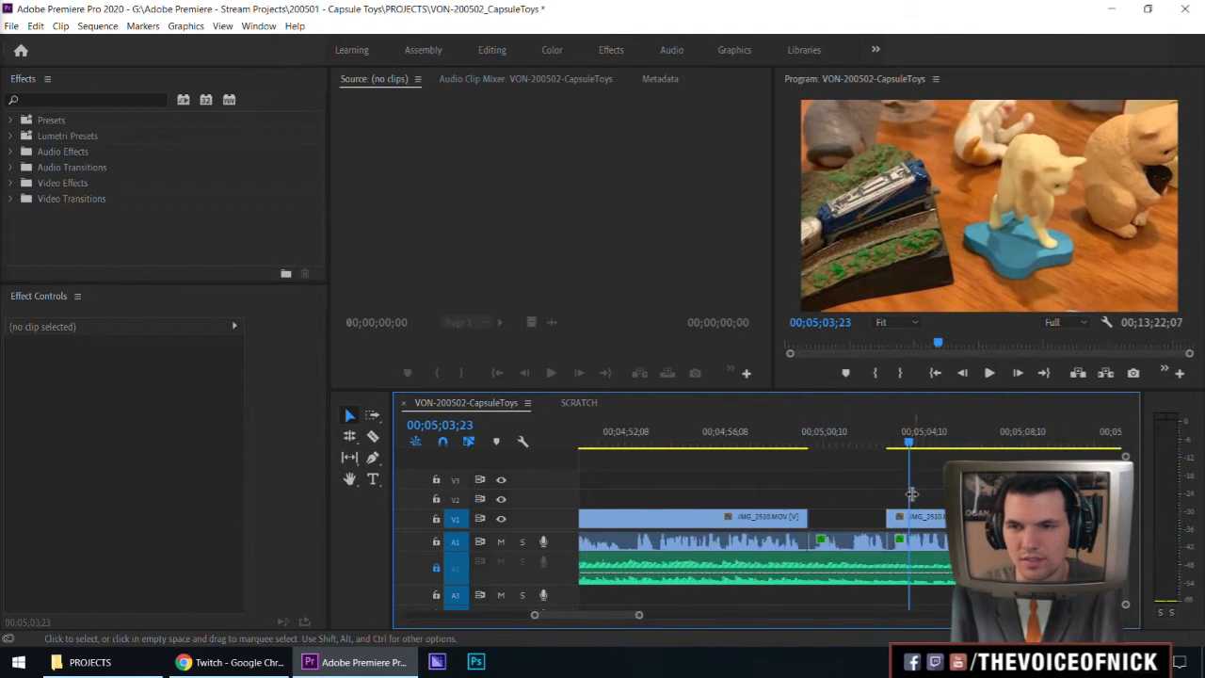
key("minus")
left_click_drag(956, 489, 930, 517)
left_click(746, 447)
scroll(758, 460, "up", 2)
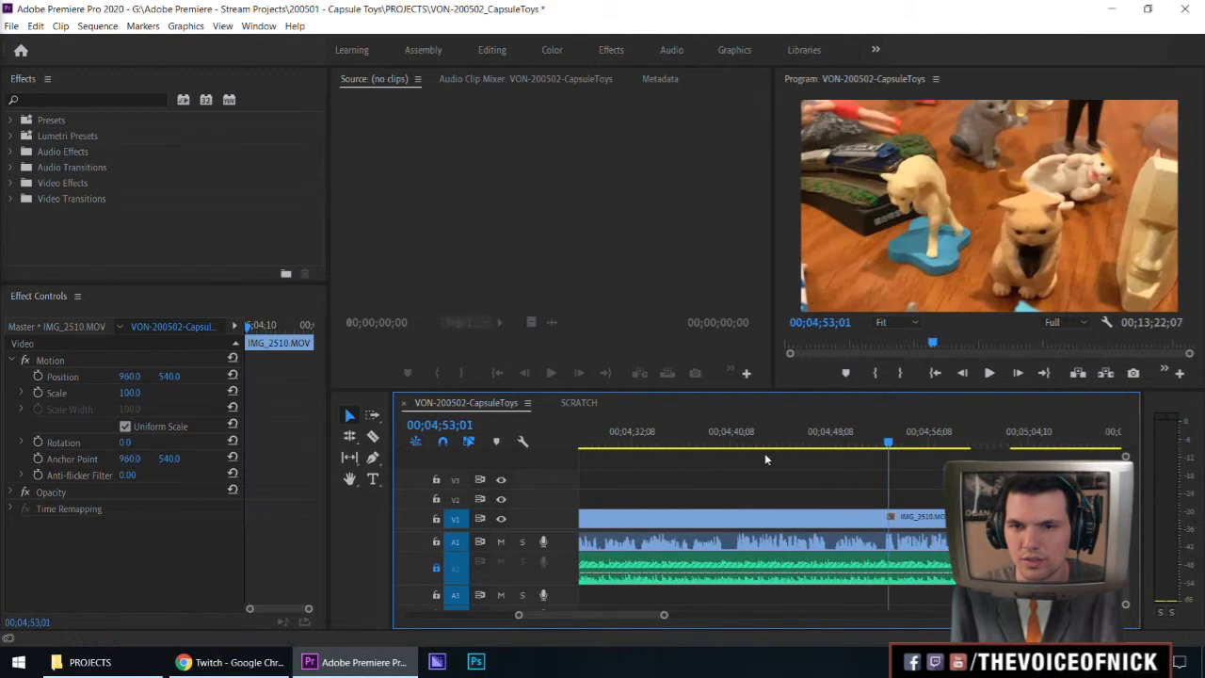
left_click_drag(764, 448, 957, 468)
scroll(762, 527, "down", 5)
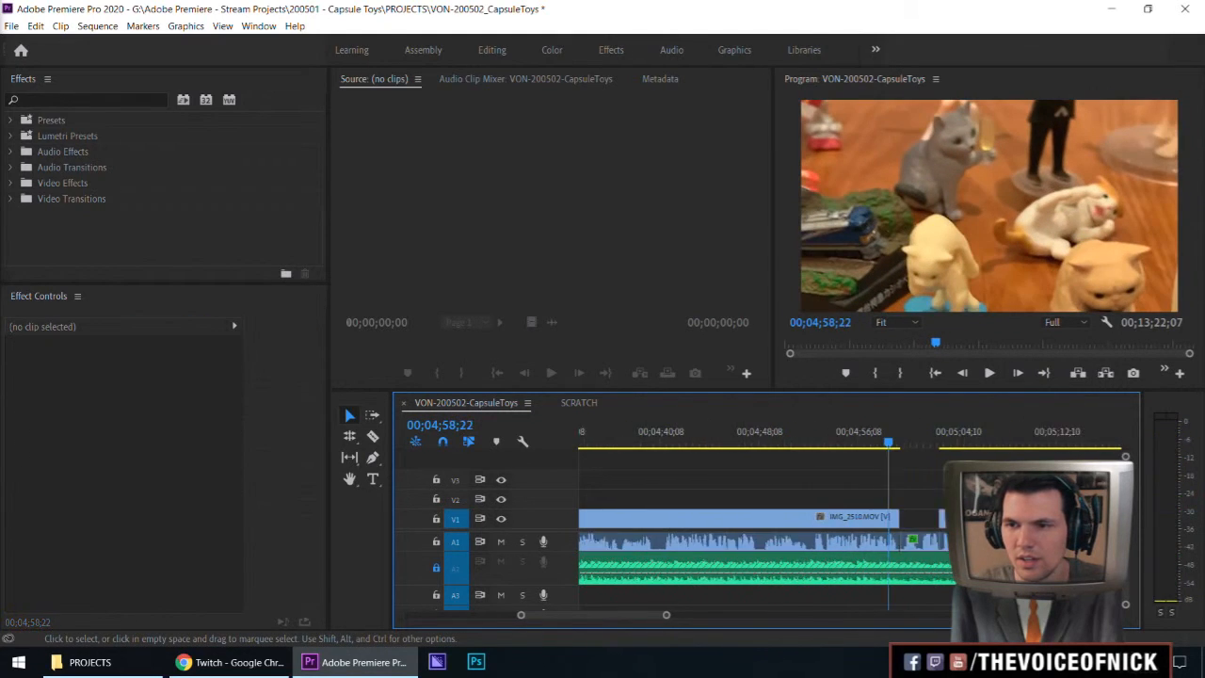
left_click(1090, 448)
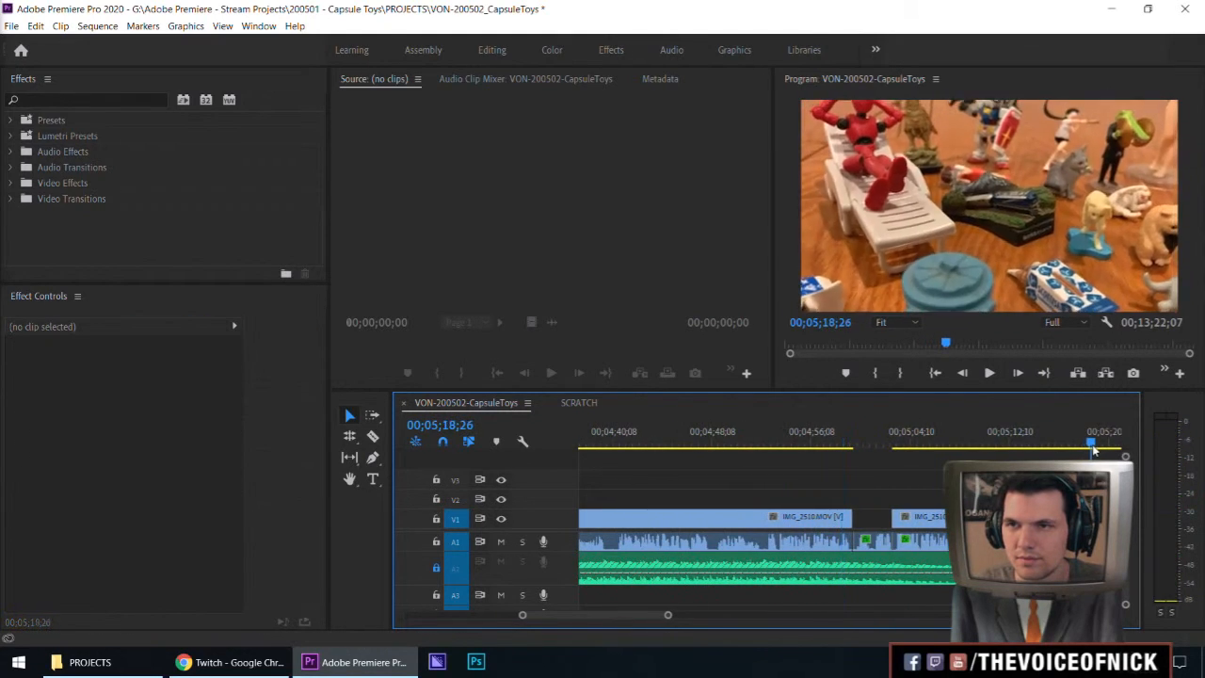
left_click_drag(1093, 451, 1048, 455)
left_click_drag(968, 471, 892, 487)
Undo the recent deletions and cuts around 00;05;00 and play the restored footage.
key("ctrl+z")
key("ctrl+z")
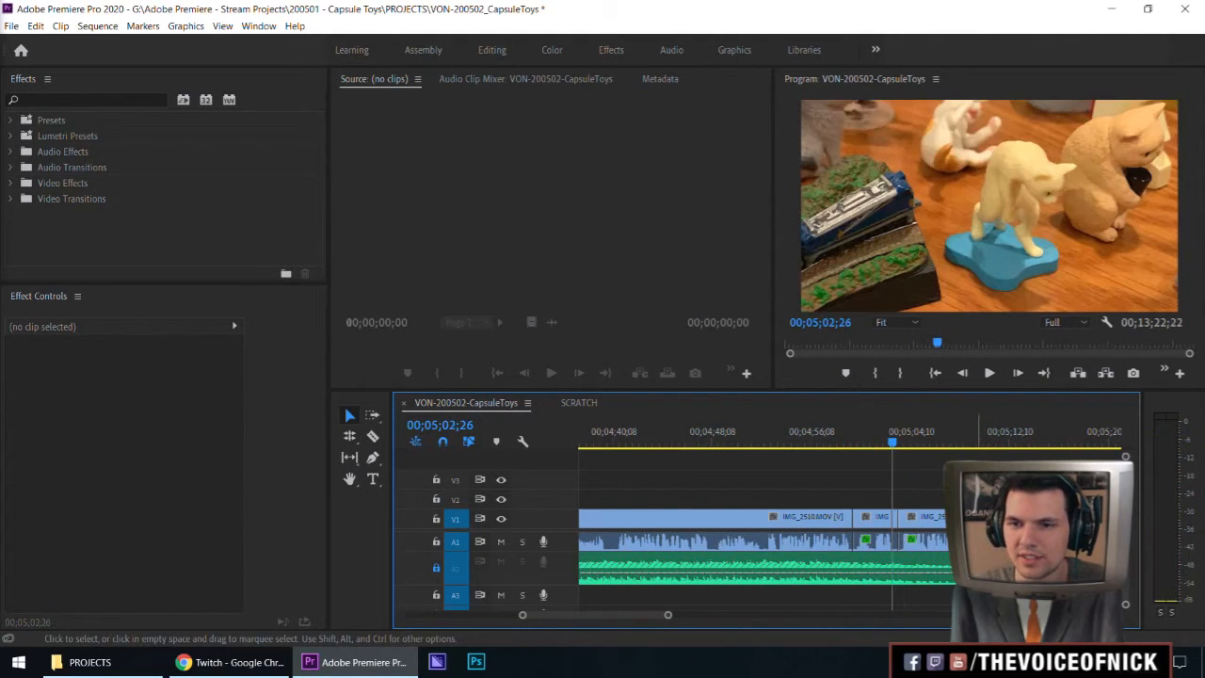
key("ctrl+z")
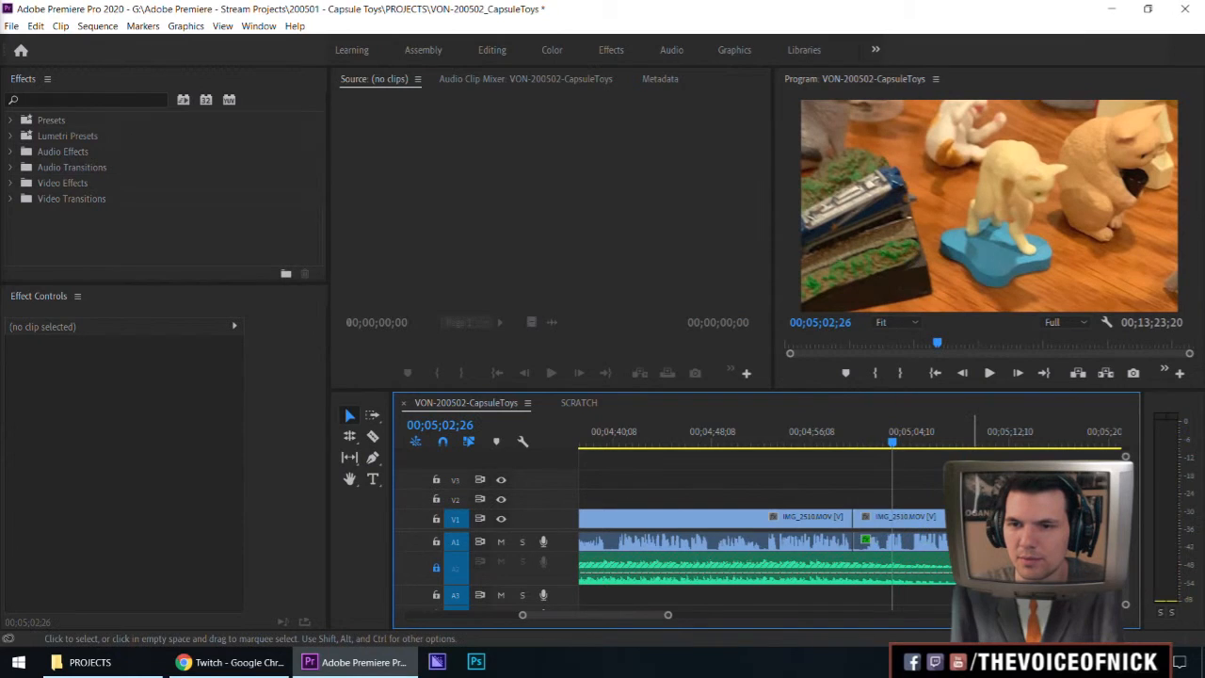
left_click(831, 452)
key("space")
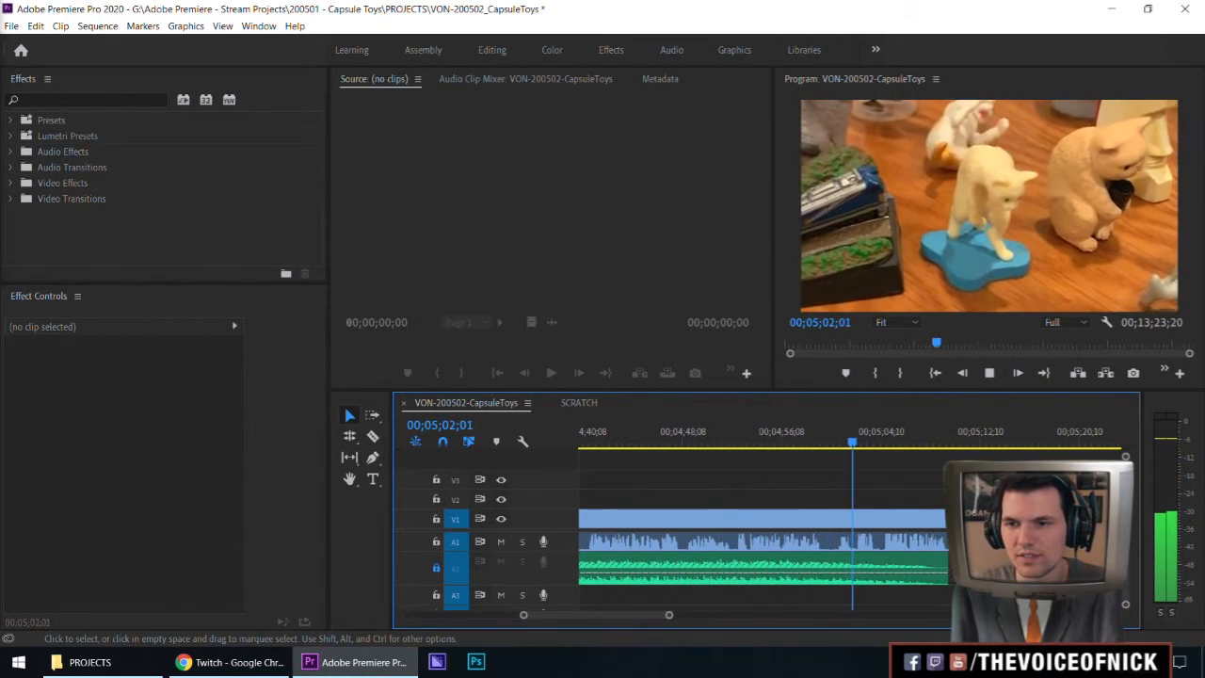
Stop playback, and unlock and solo the A2 music track.
key("minus")
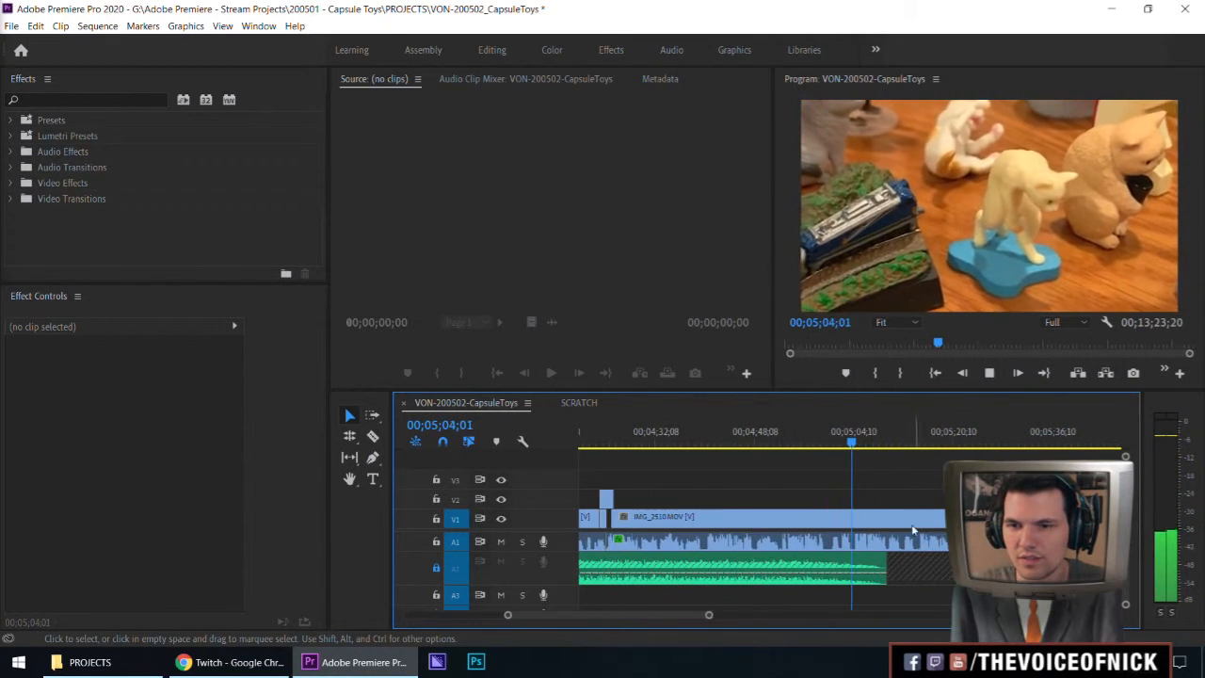
key("space")
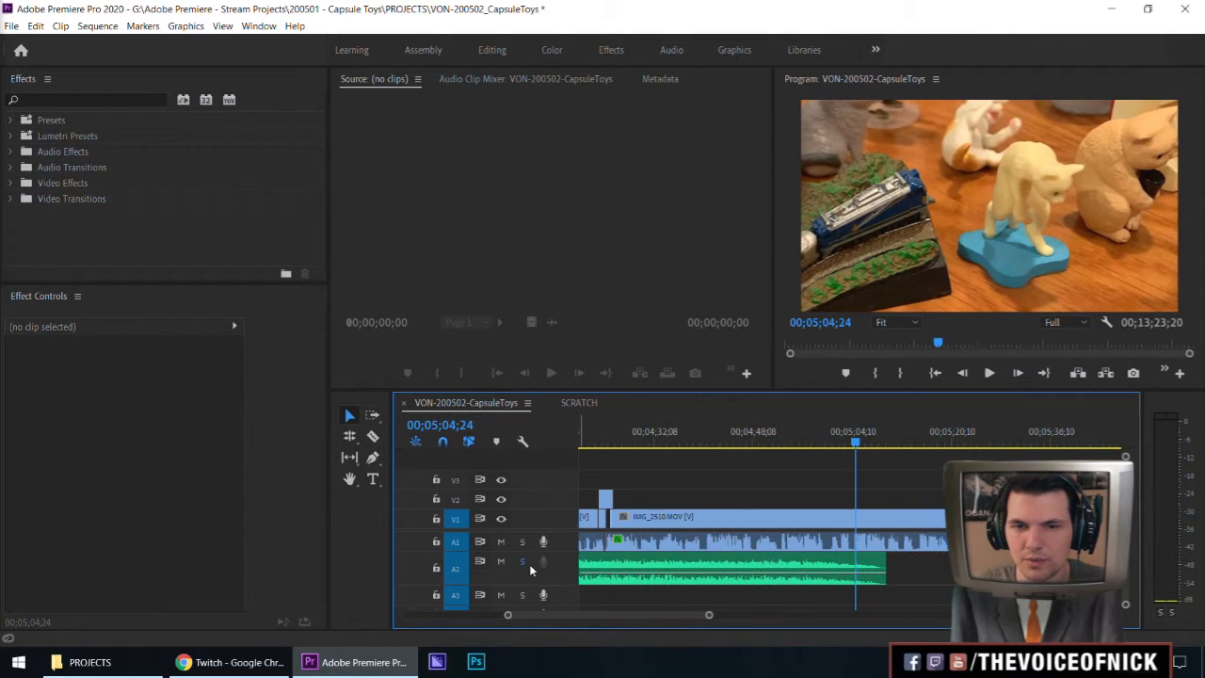
left_click(522, 561)
Play the soloed music from about 00;04;42;22 and add a sequence marker at 00;04;52;14.
key("backslash")
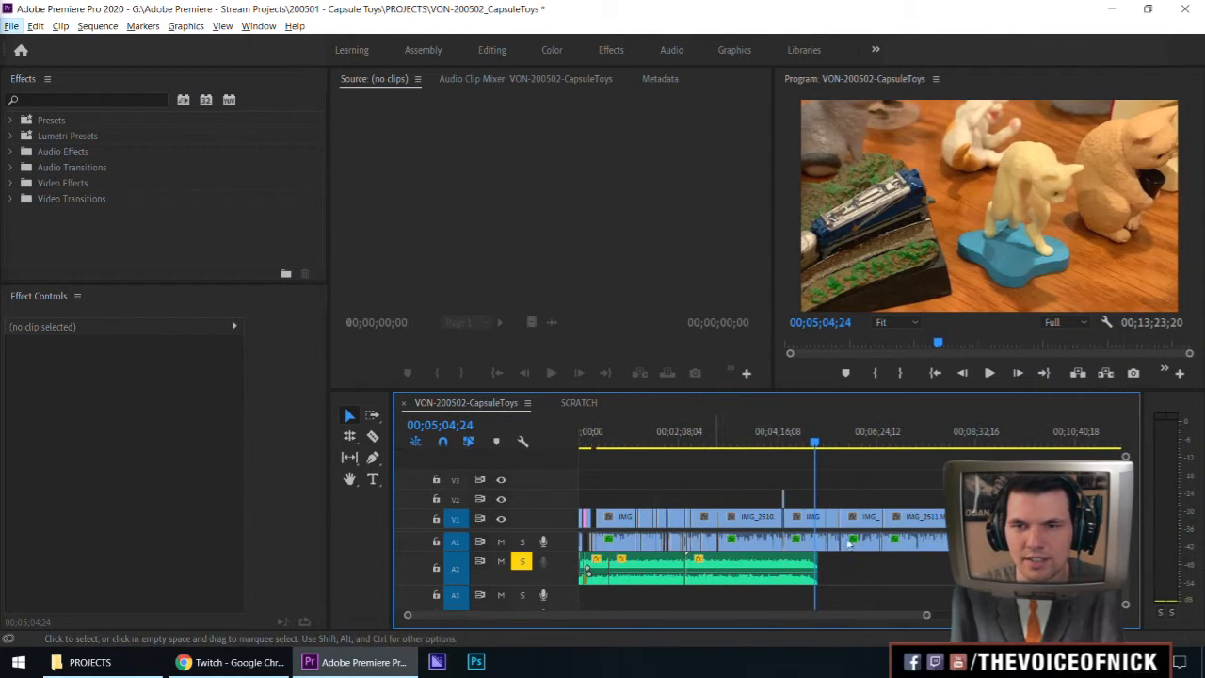
left_click_drag(809, 440, 797, 441)
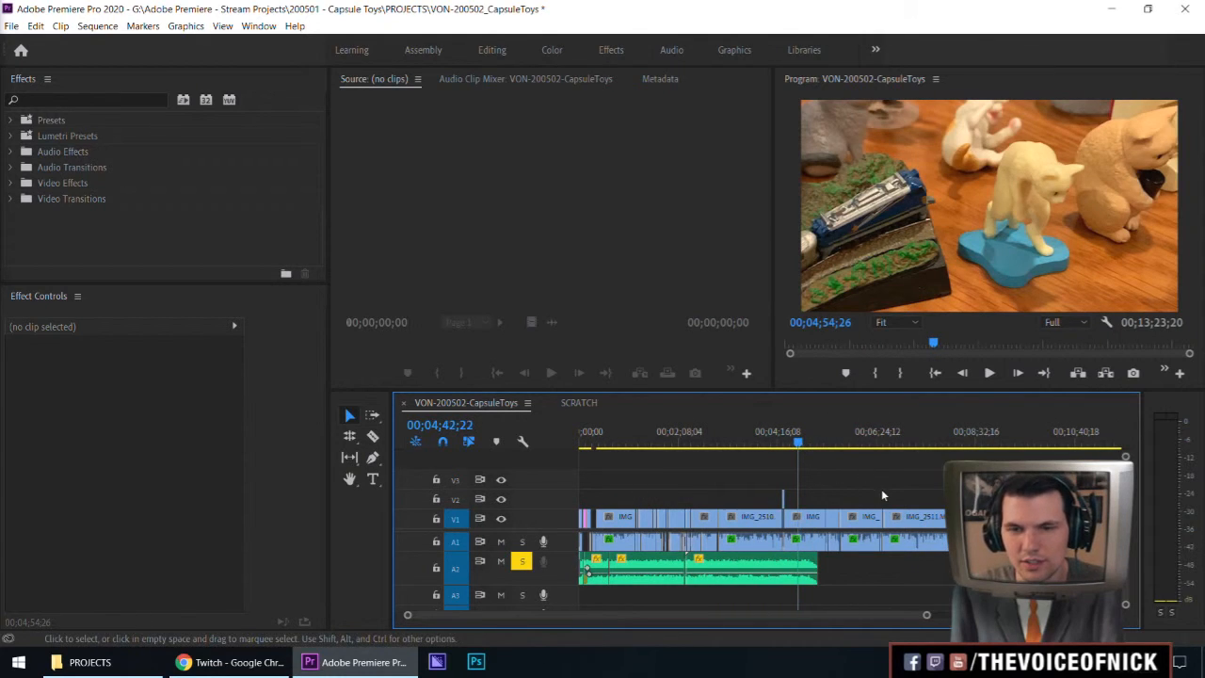
key("equal")
key("space")
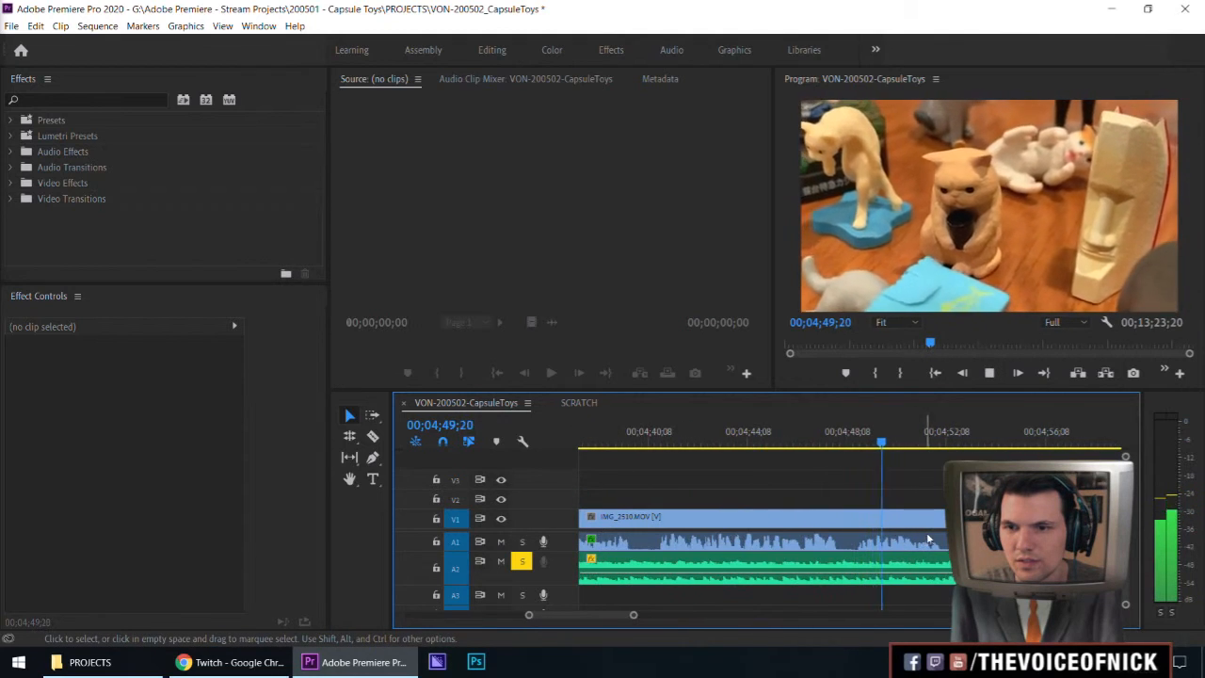
key("minus")
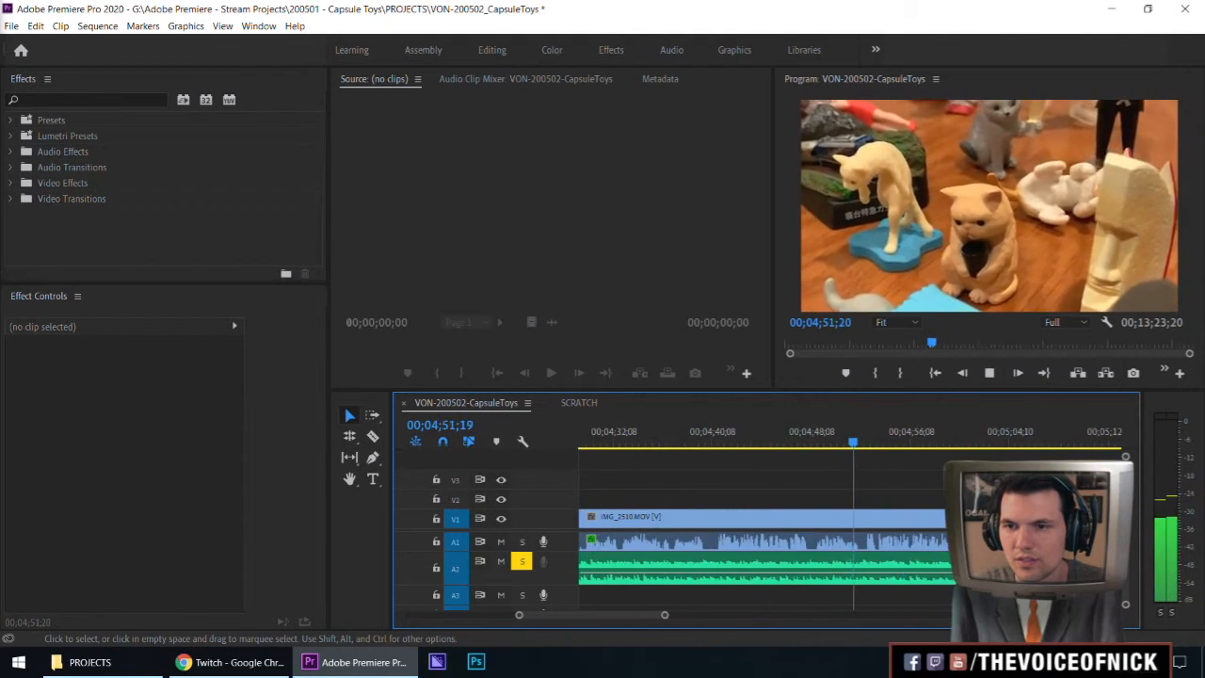
key("space")
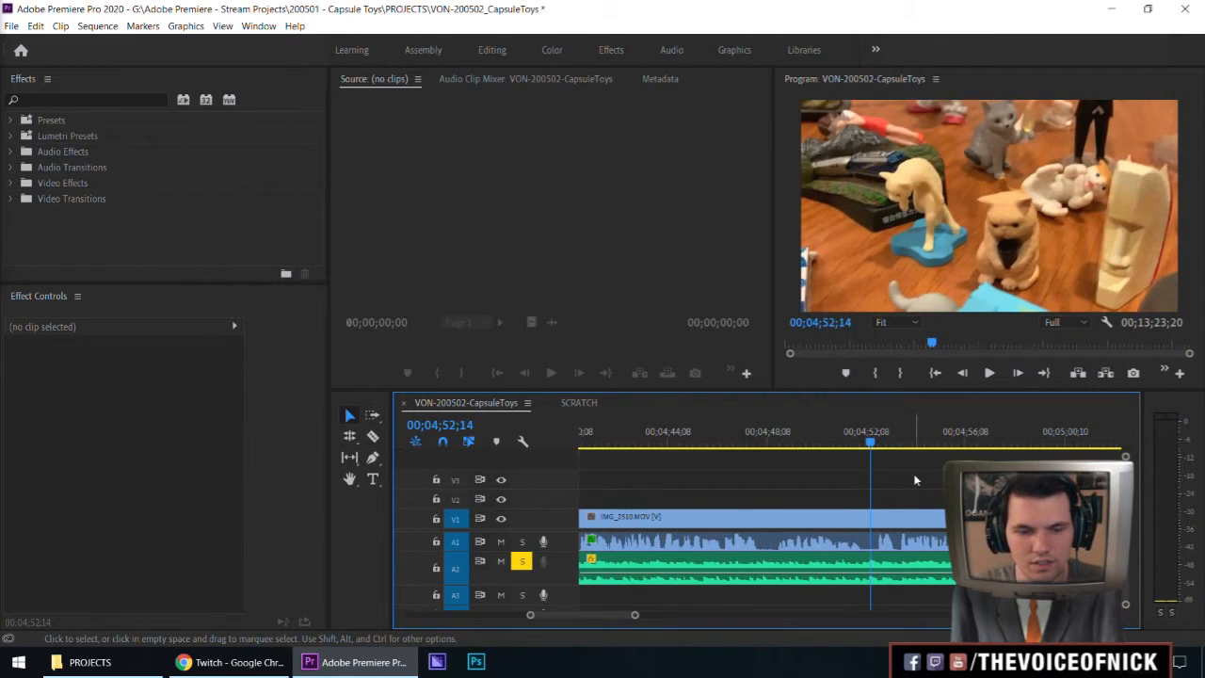
key("m")
Listen to the music past the marker, and trim the end of the A2 music clip back to 00;04;52;14.
scroll(945, 432, "down", 2)
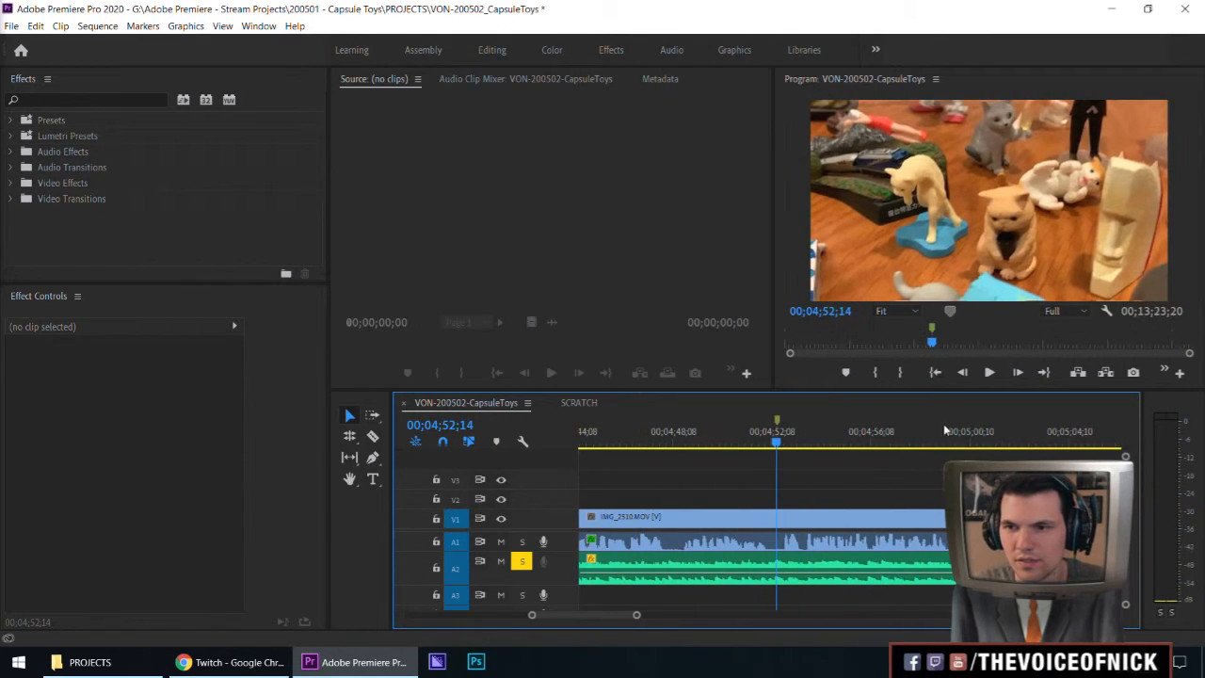
key("space")
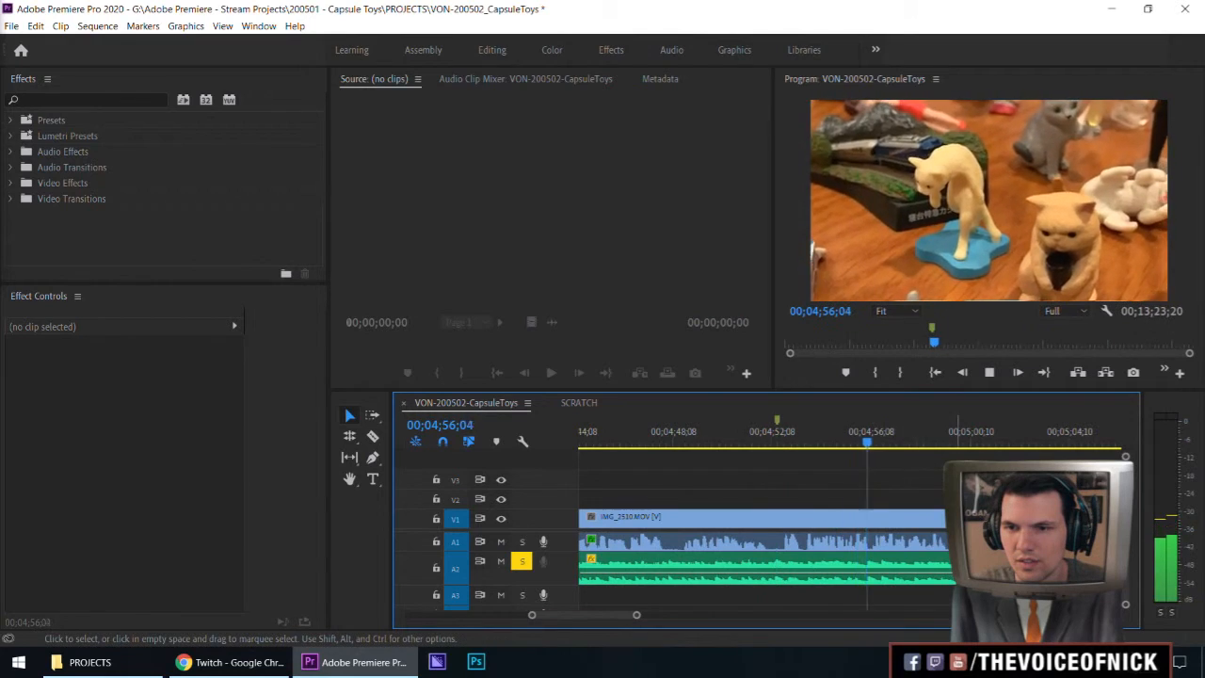
left_click(1004, 444)
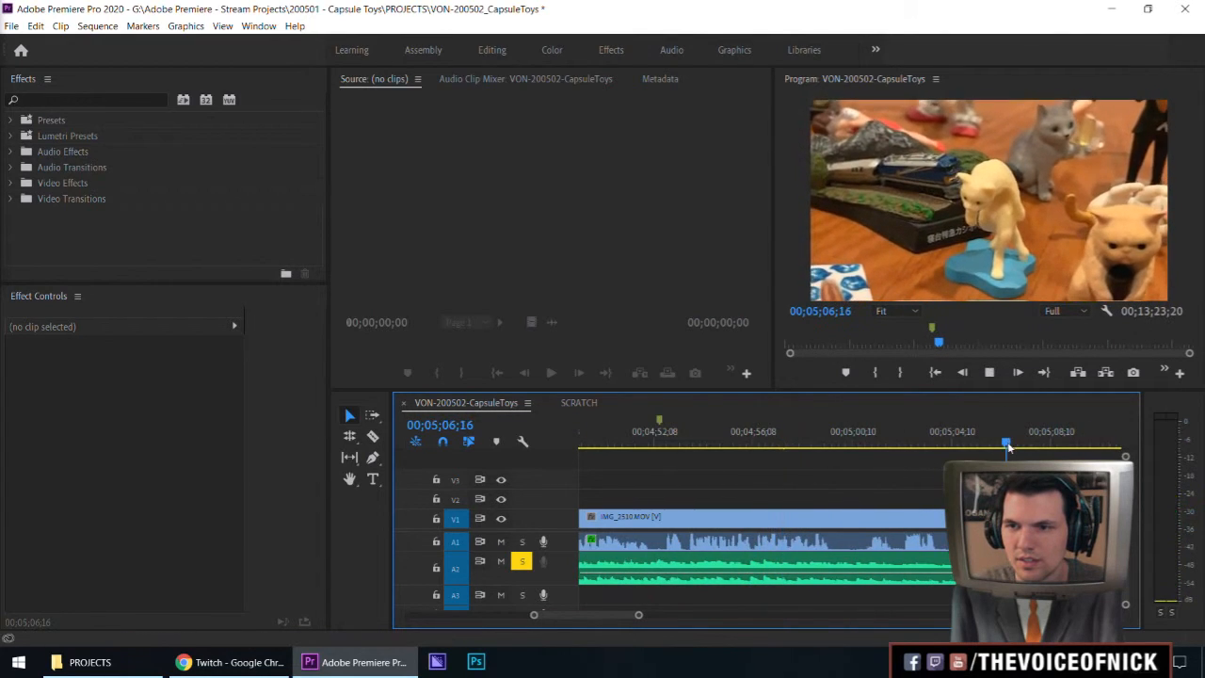
key("space")
left_click_drag(953, 570, 659, 565)
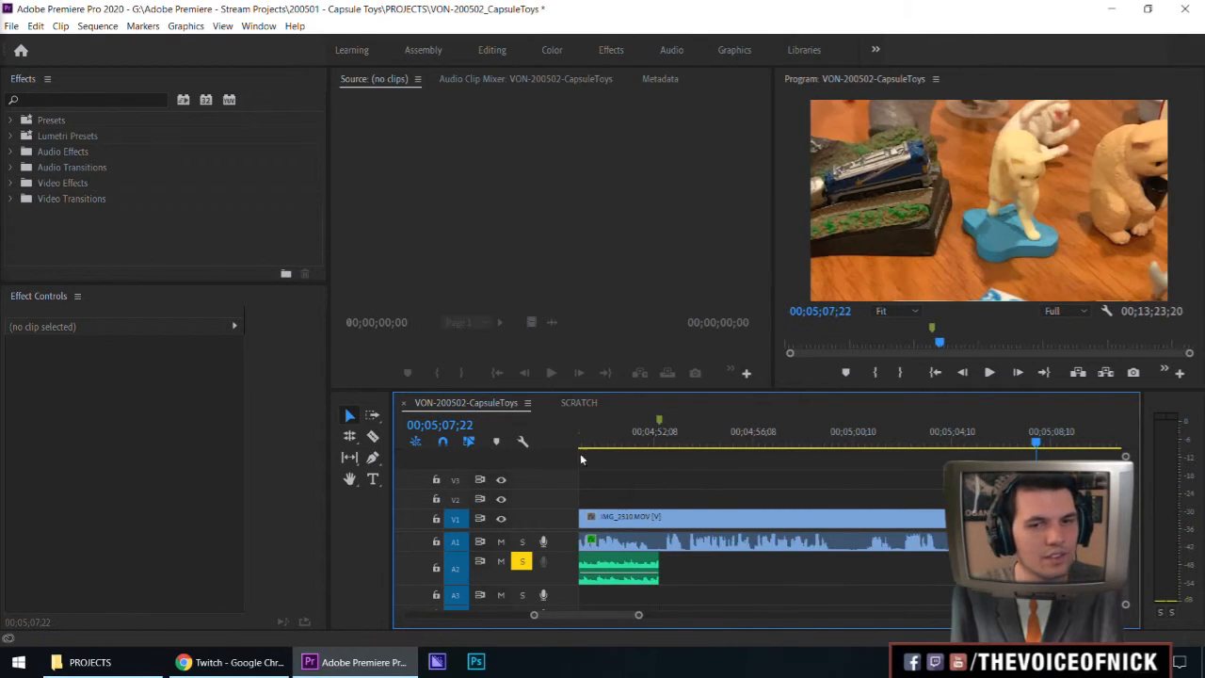
Open the A2 music clip in the Source monitor, move its playhead to 00;00;12;00 and clear its In and Out points.
double_click(618, 568)
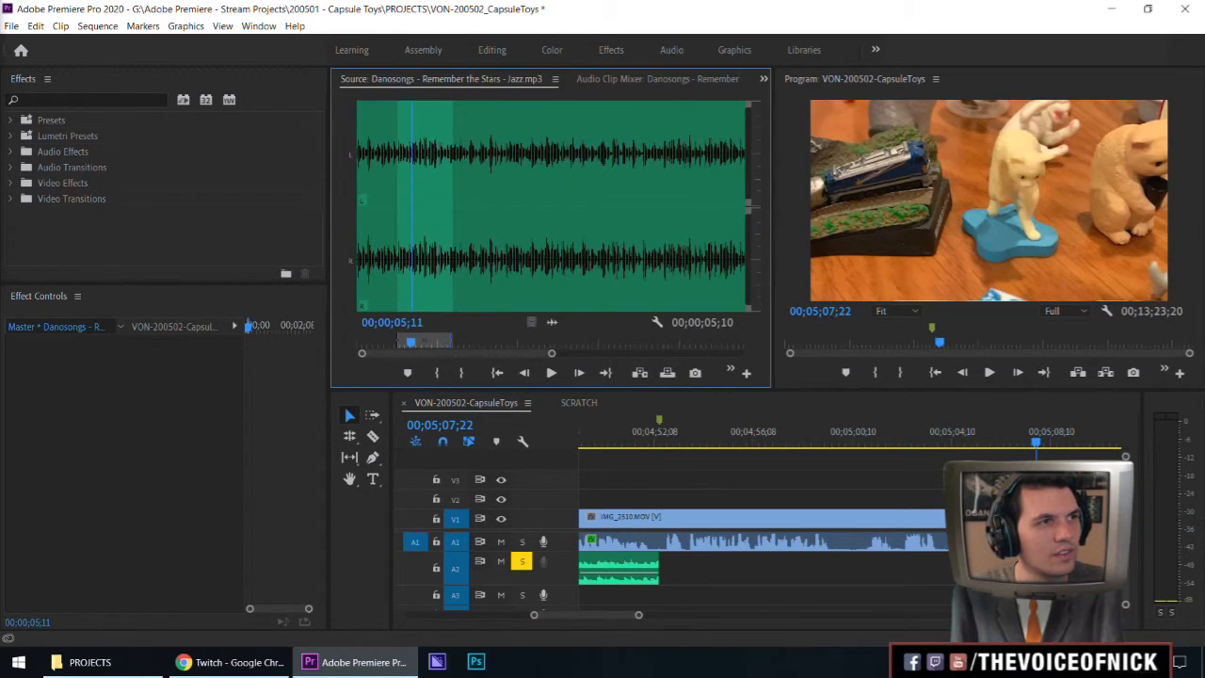
left_click(479, 267)
right_click(434, 339)
left_click(490, 449)
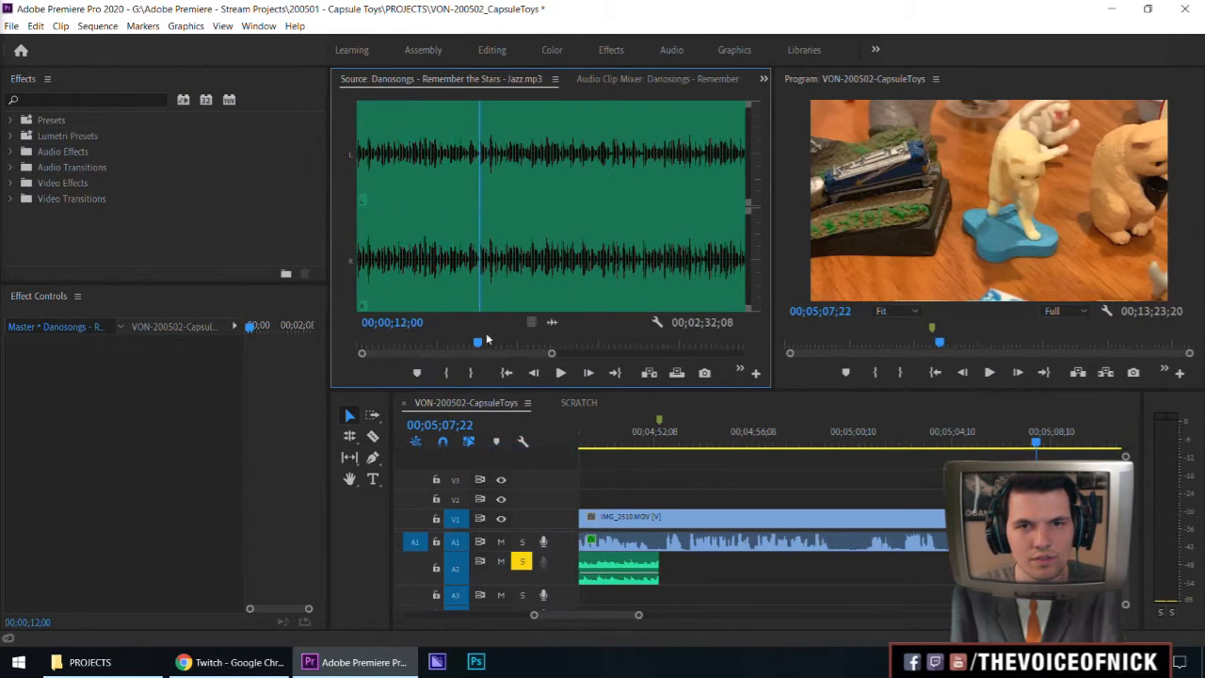
Place the source music on A2 directly after the trimmed clip, lower its level to -16.4 dB, and play across the join.
left_click_drag(556, 324, 673, 571)
left_click(656, 578)
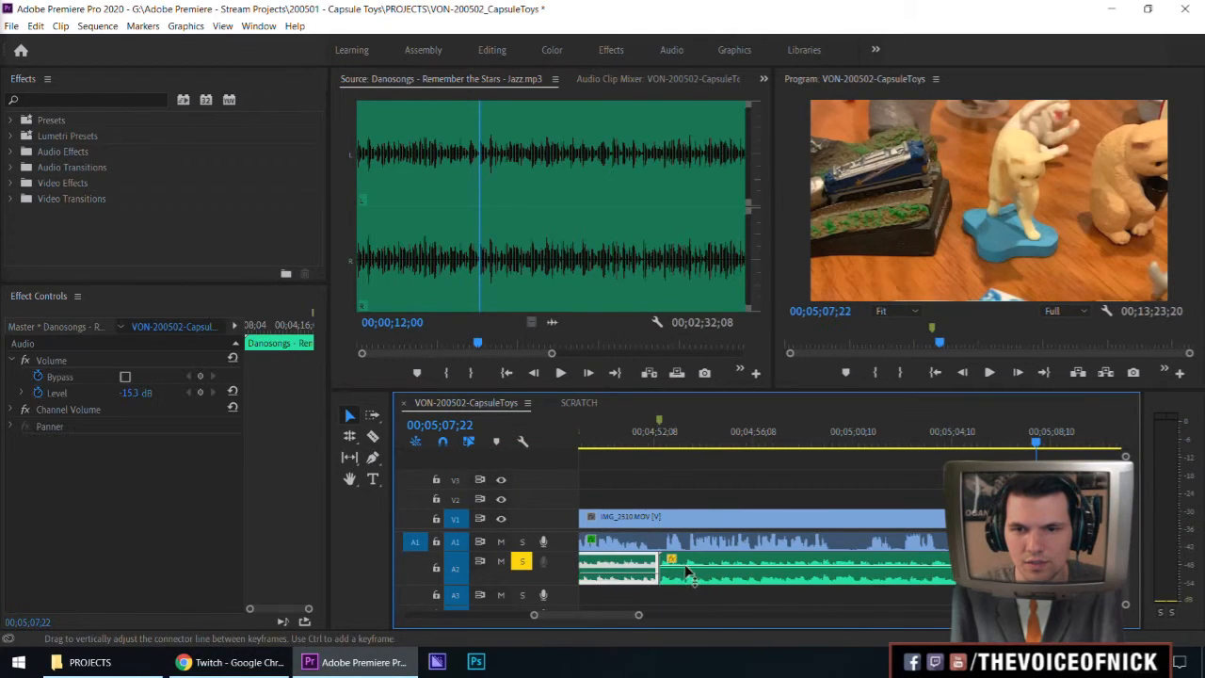
left_click_drag(695, 574, 695, 580)
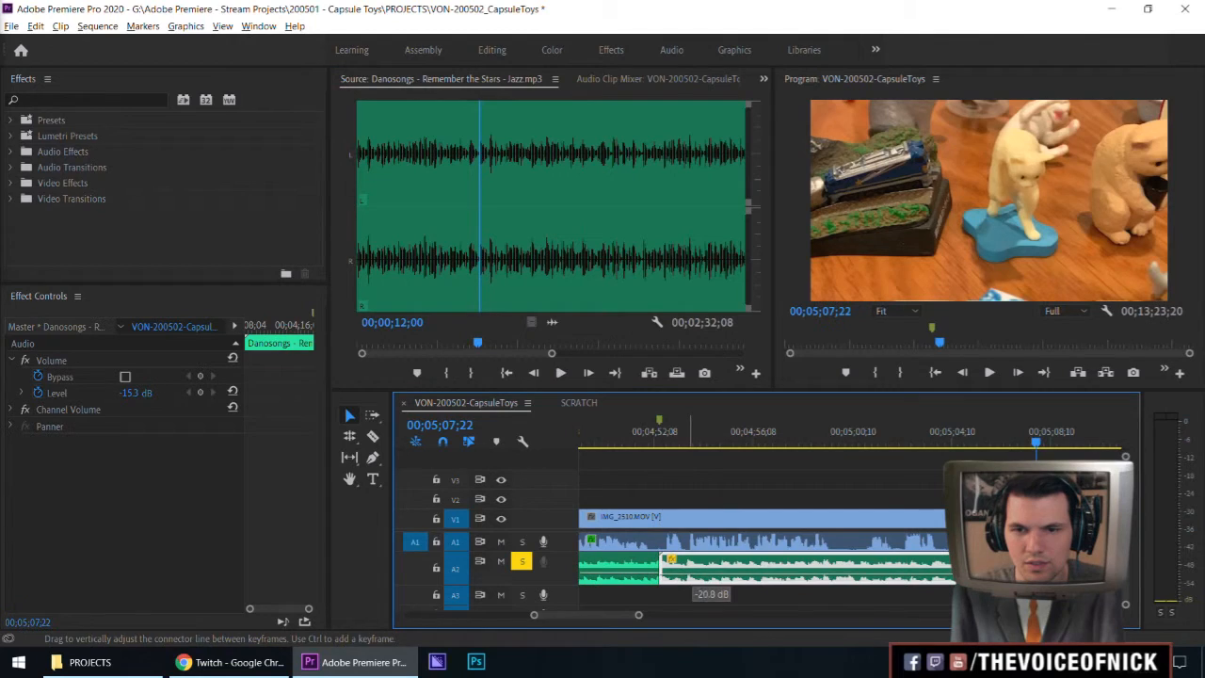
left_click(678, 442)
key("space")
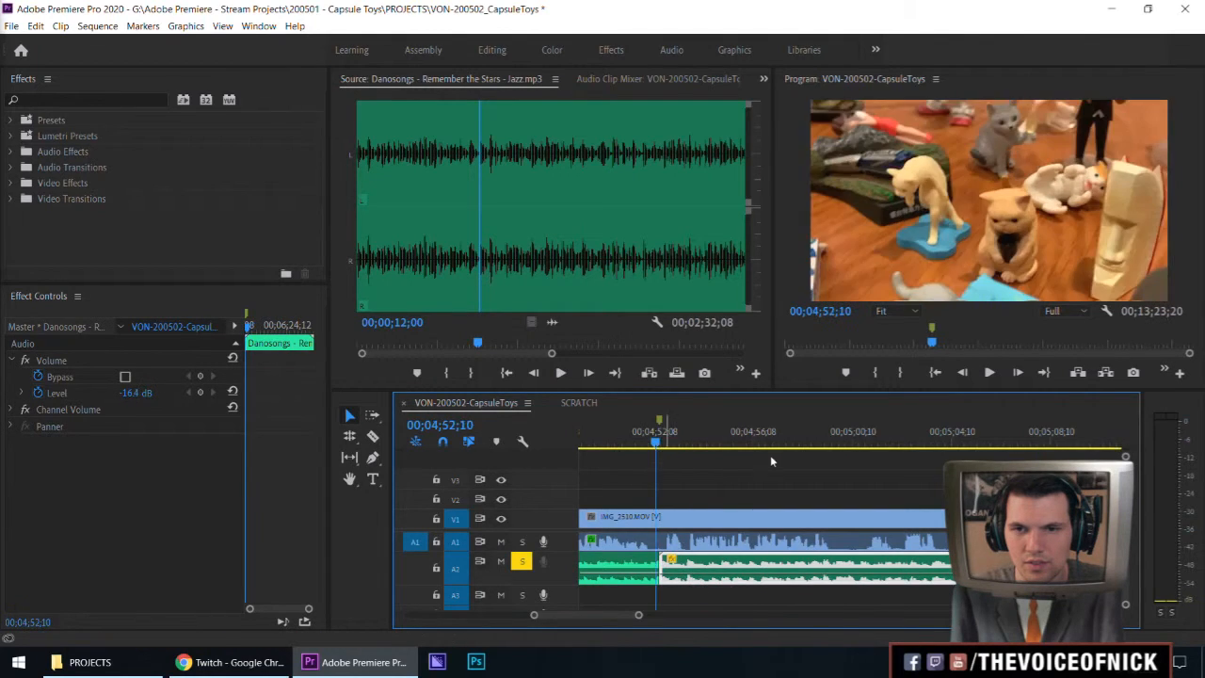
Trim the start of the second A2 music clip slightly, apply the default transition there, and listen to the join.
left_click_drag(663, 563, 668, 563)
left_click_drag(678, 567, 694, 569)
right_click(675, 565)
left_click(719, 544)
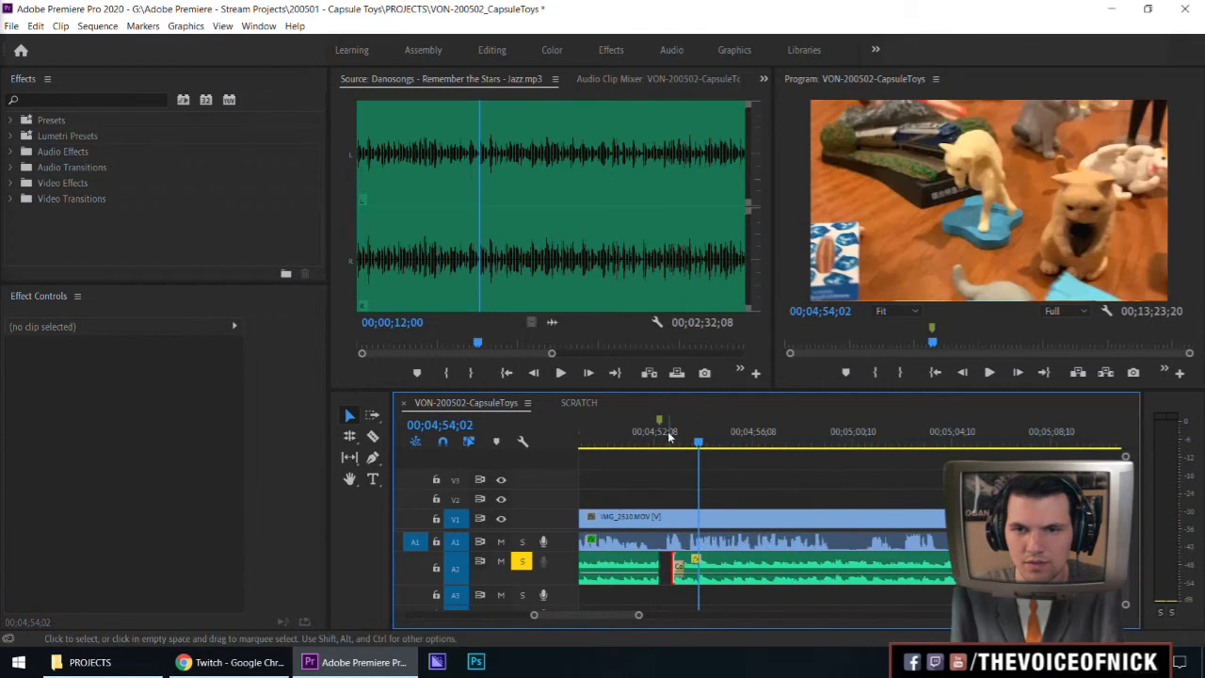
left_click(663, 435)
key("space")
left_click_drag(647, 440, 583, 456)
key("space")
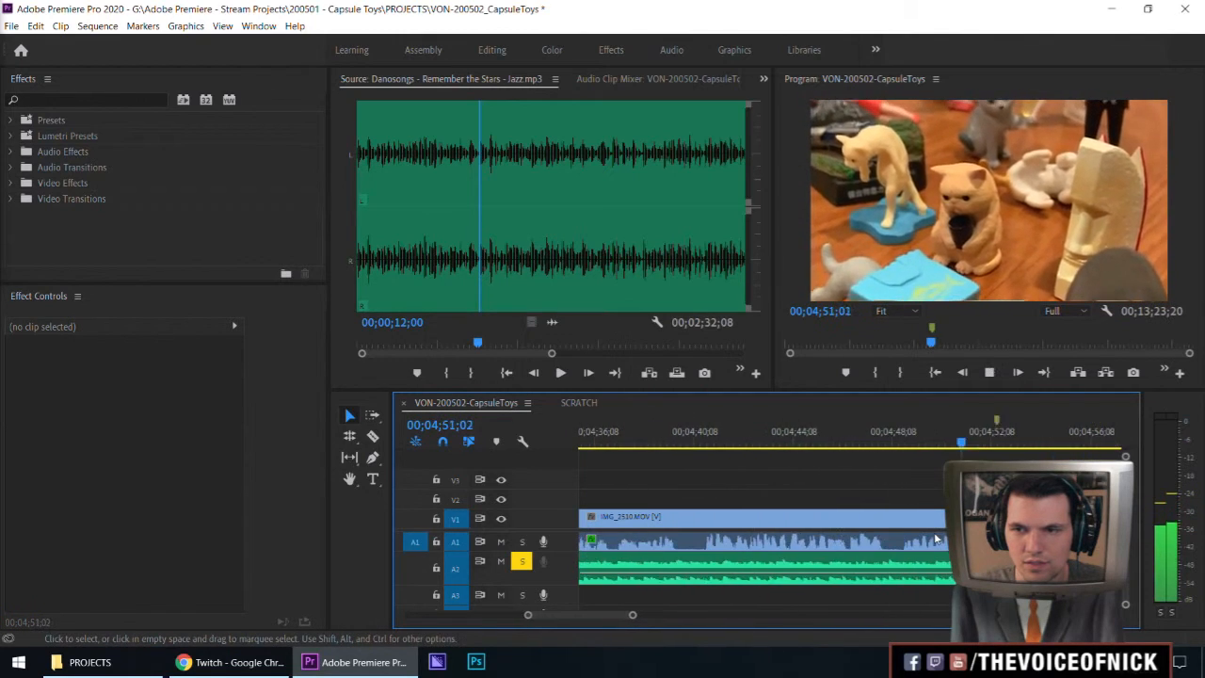
key("space")
Extend the first A2 music clip's end to 00;04;52;24 and add a Constant Power transition there lasting 45 frames.
left_click_drag(929, 575, 939, 581)
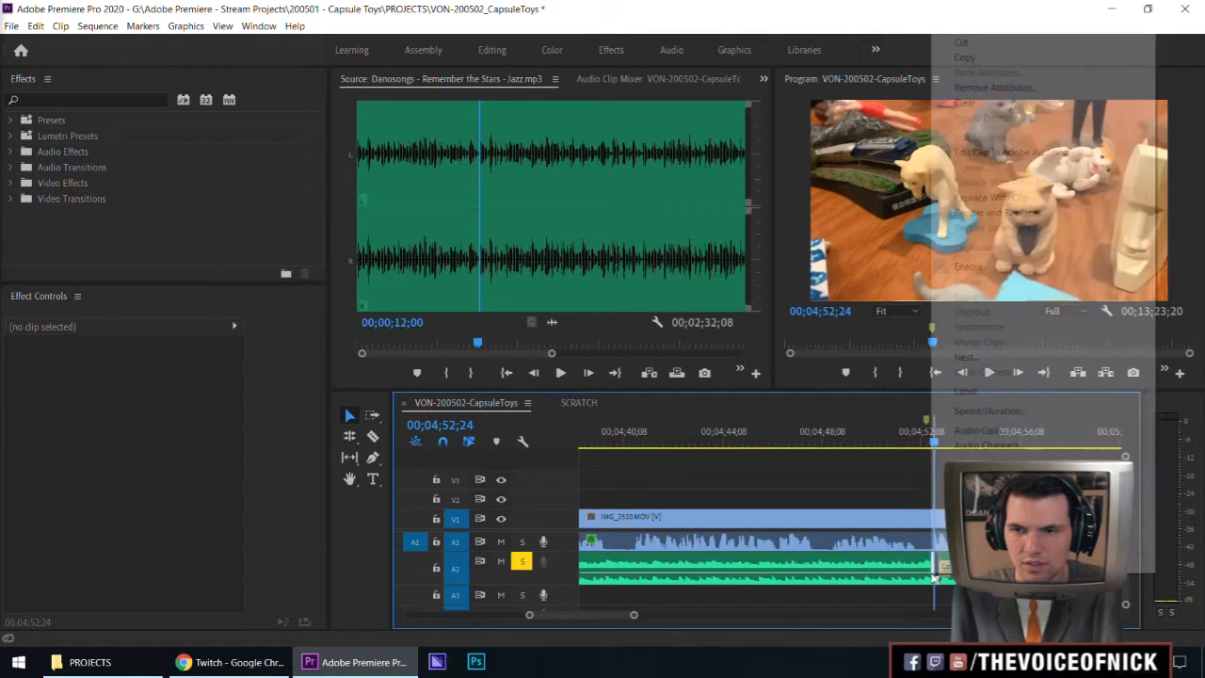
right_click(938, 578)
key("Escape")
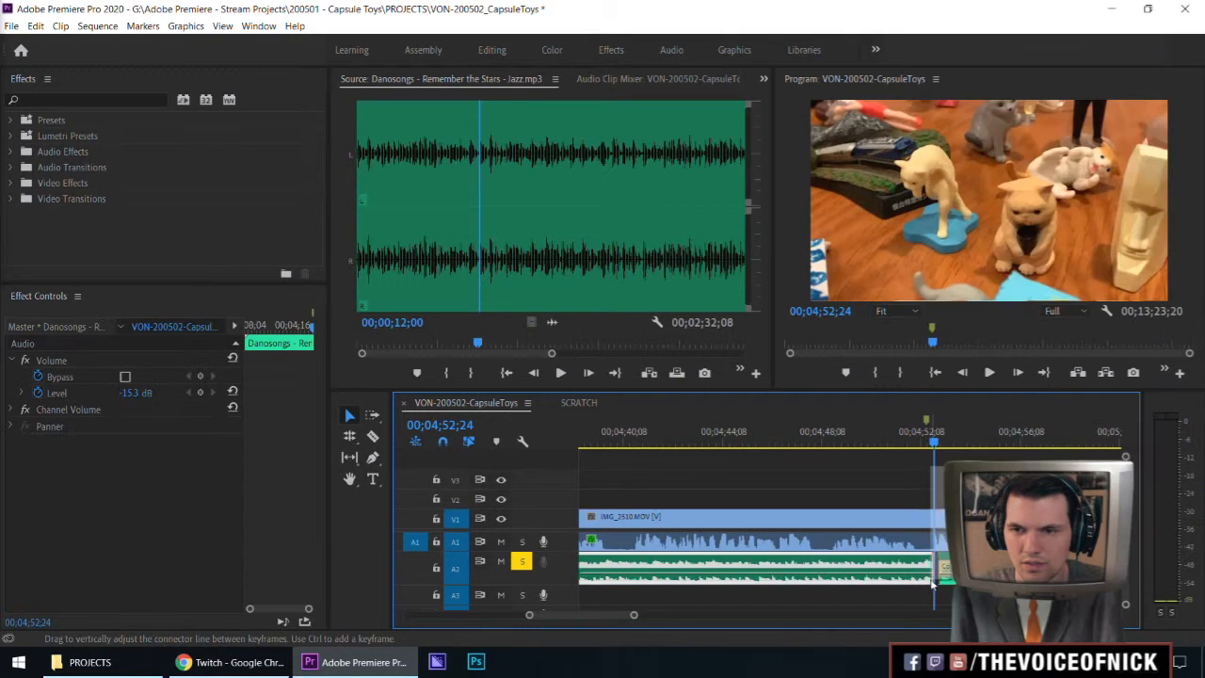
left_click(930, 578)
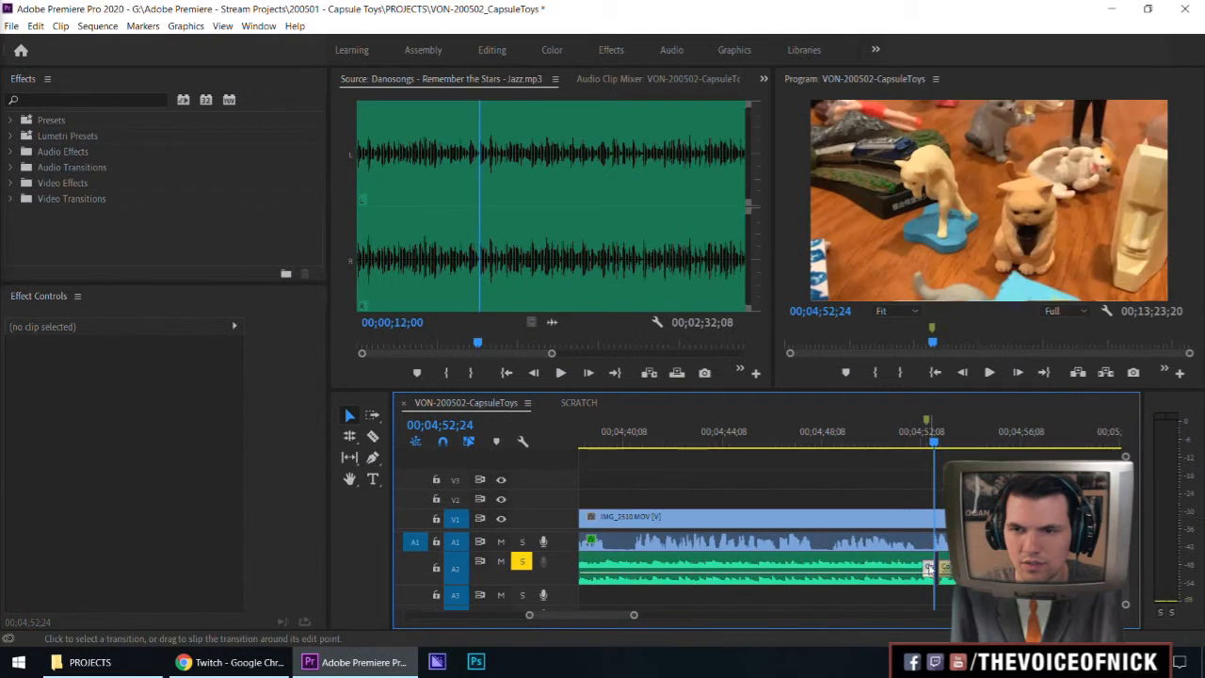
double_click(929, 568)
type("45")
key("Return")
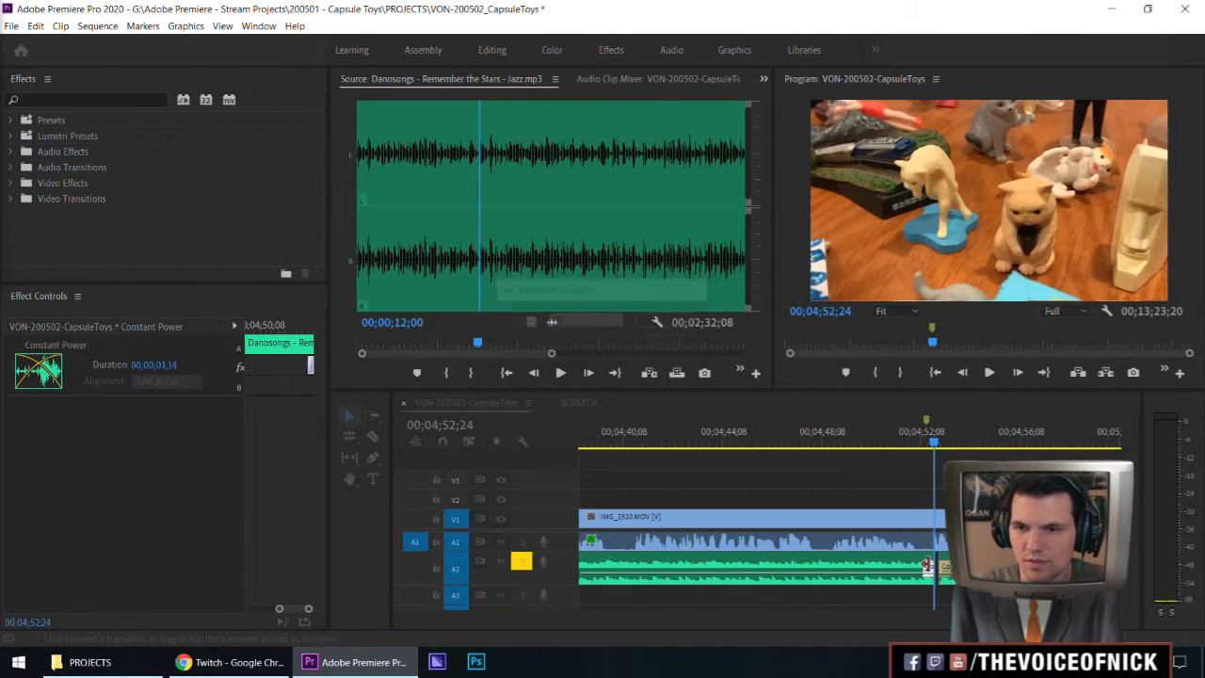
Play the music change, move the second A2 music clip earlier to start at the 00;04;52;14 marker, and replay it.
key("shift+k")
left_click_drag(998, 460, 943, 487)
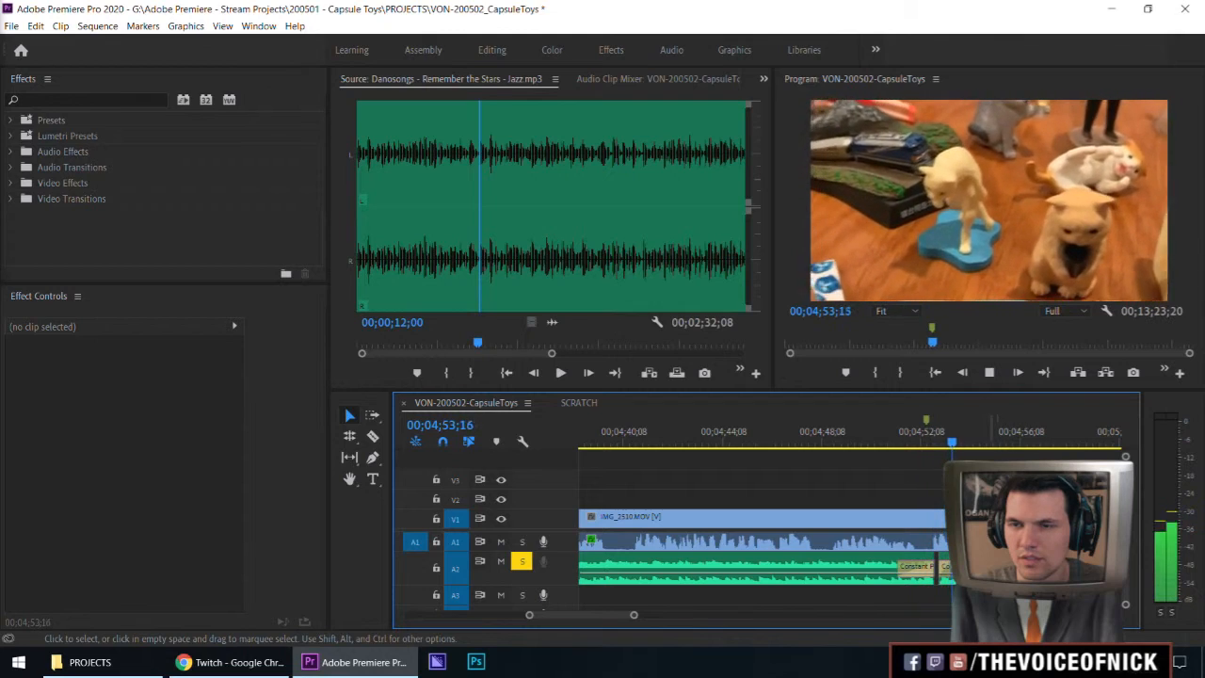
key("space")
left_click_drag(980, 567, 968, 567)
left_click(902, 437)
key("space")
left_click(912, 465)
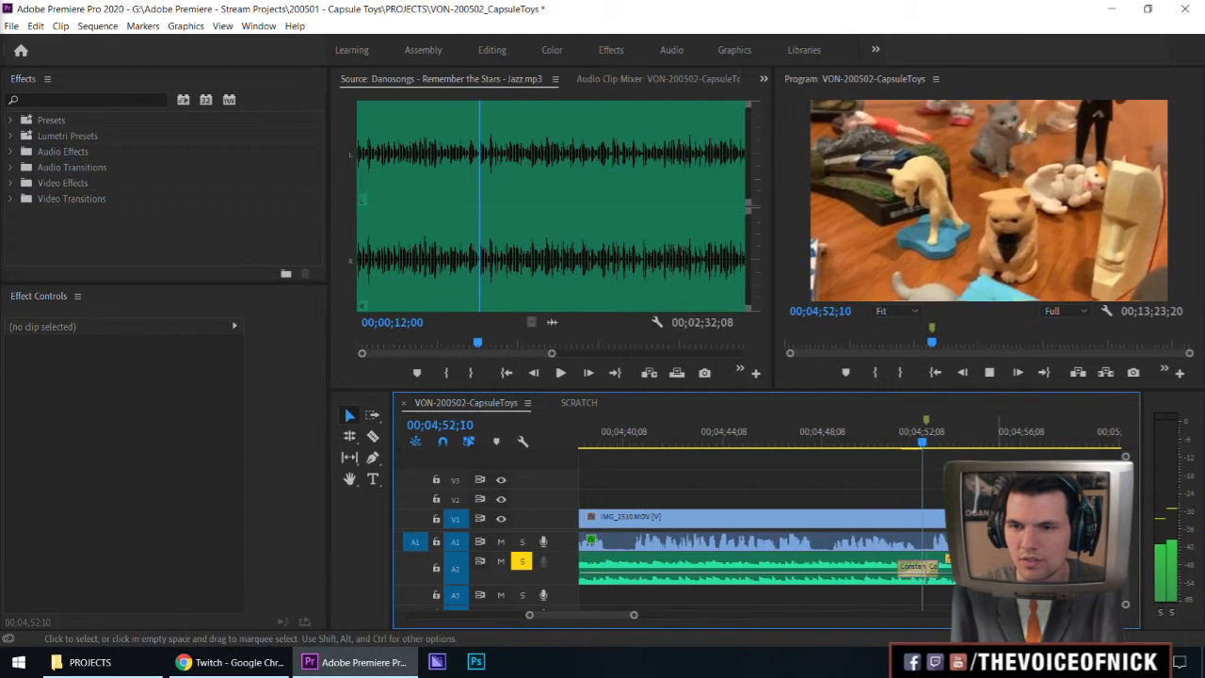
Replay from about 00;04;51 and shift the second A2 music clip a few frames earlier over the end of the first.
left_click_drag(911, 438, 887, 438)
key("space")
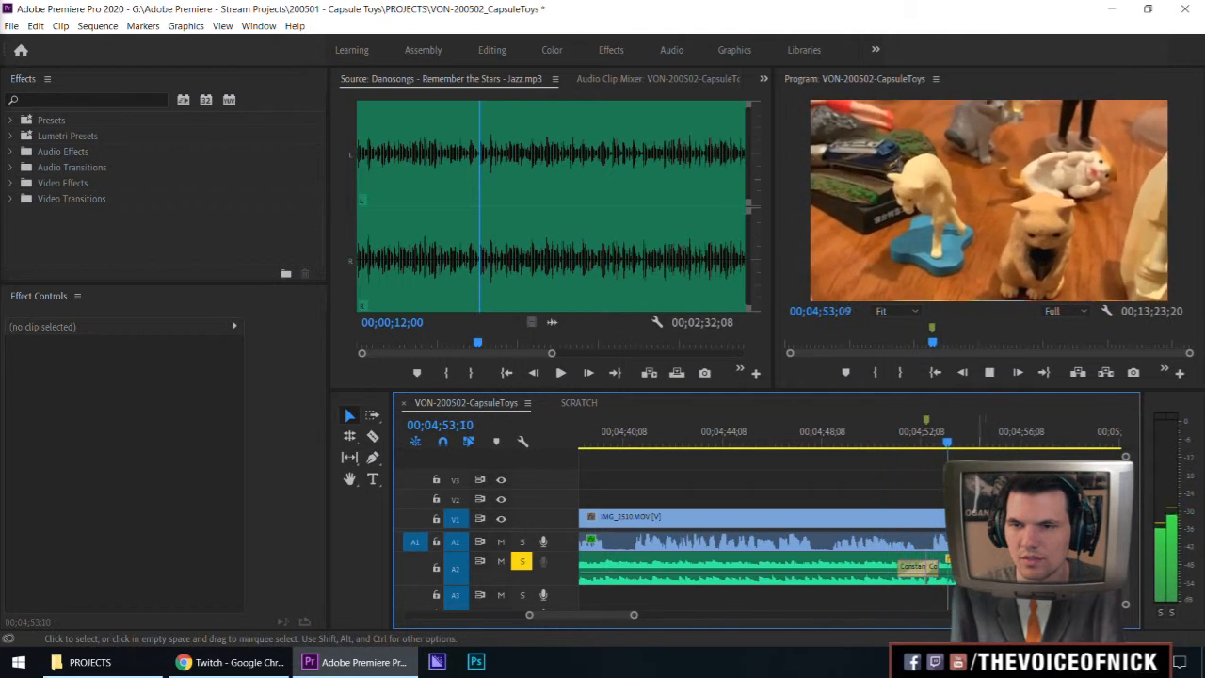
key("space")
left_click(933, 564)
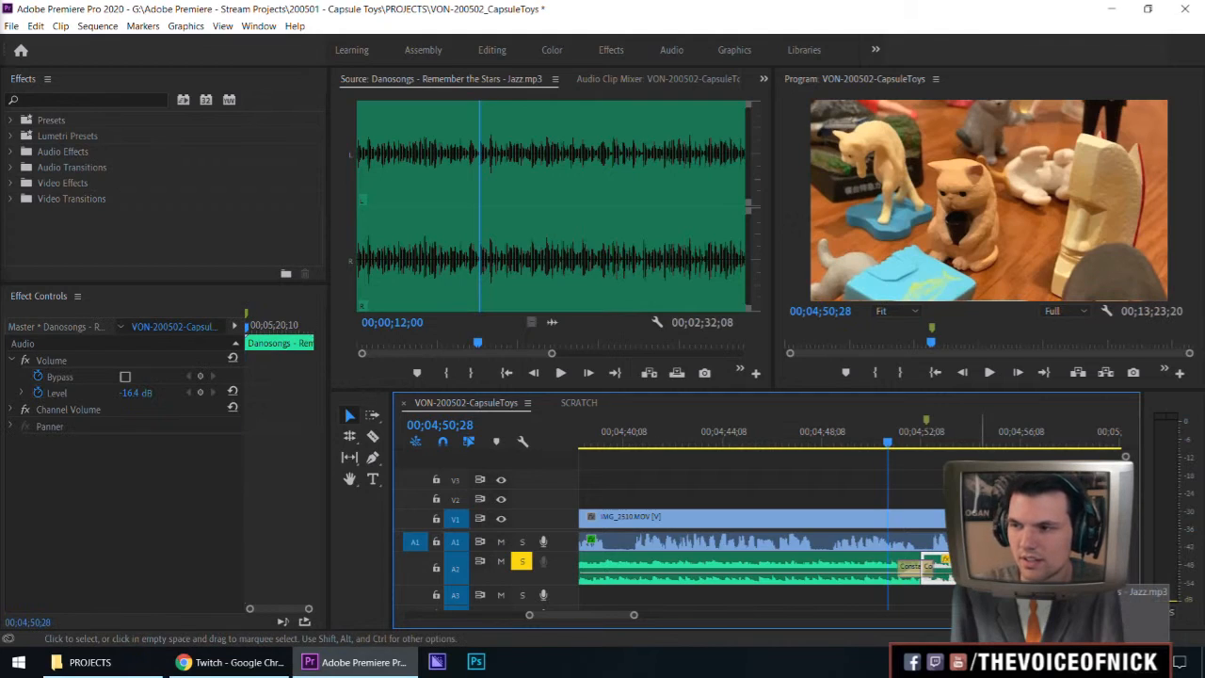
left_click(938, 493)
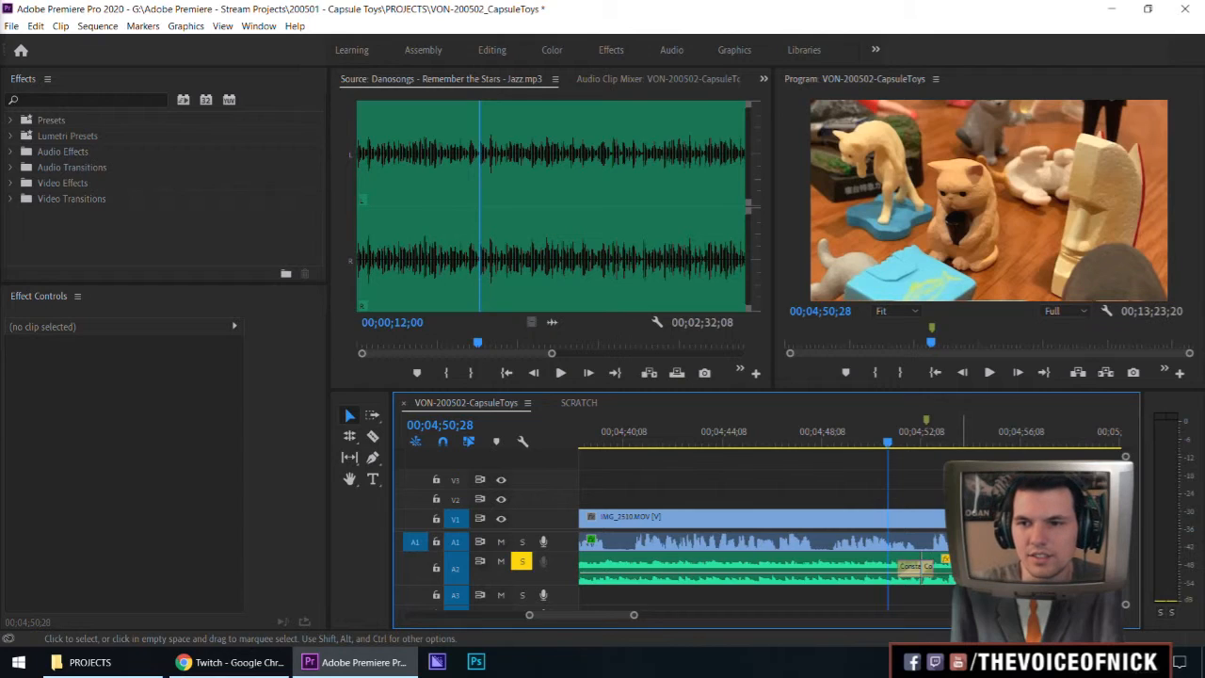
Listen to the adjusted music join on its own, turn off solo on A2, and replay it with the voice audio.
scroll(844, 530, "down", 2)
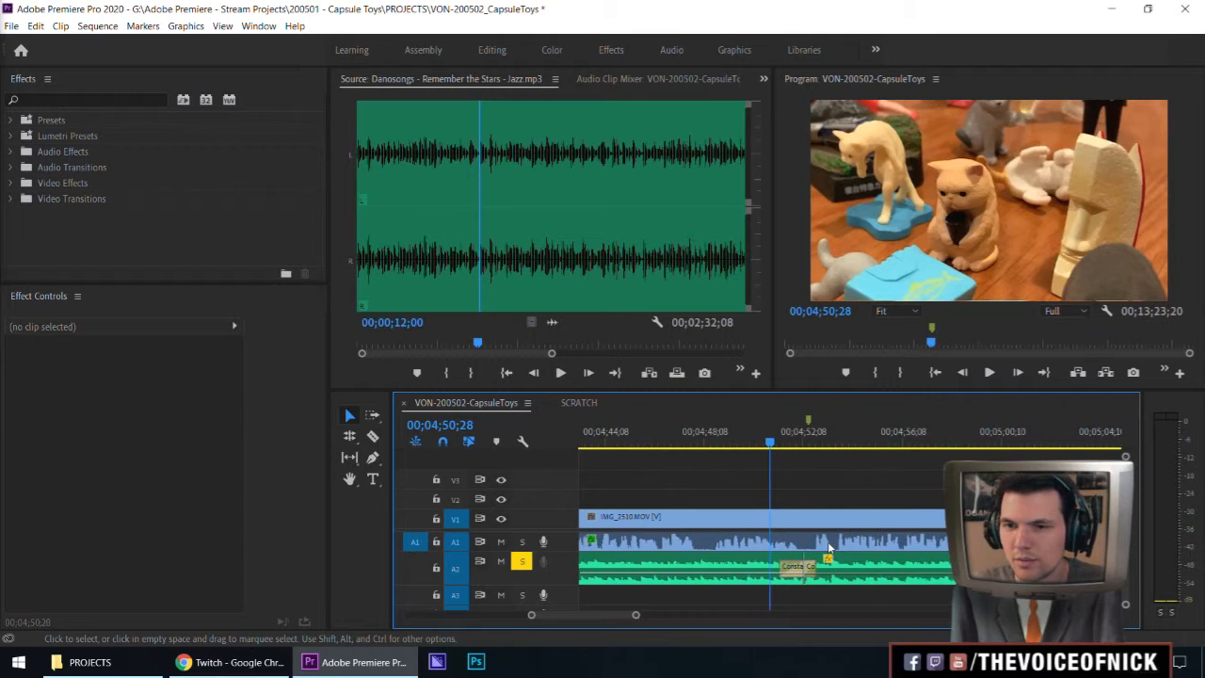
scroll(876, 493, "up", 2, "alt")
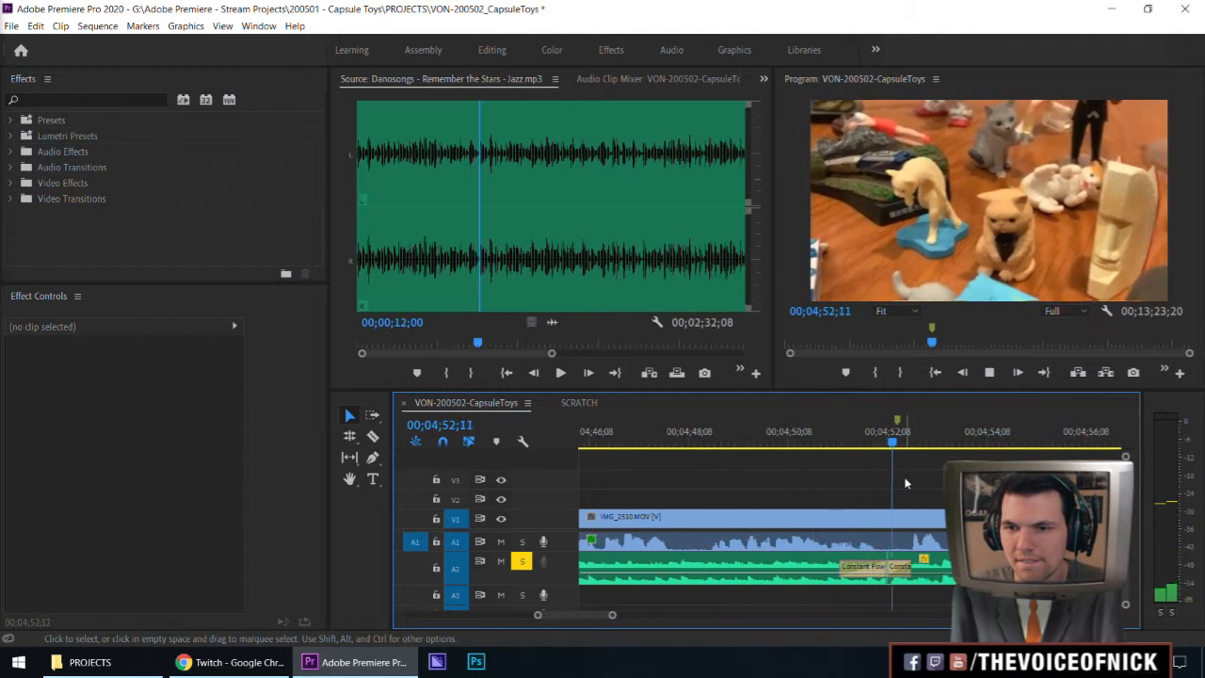
scroll(743, 468, "down", 2, "alt")
key("space")
left_click(520, 561)
left_click(825, 439)
key("space")
Play the full mix on past the music join to about 00;04;58 and save the project.
key("minus")
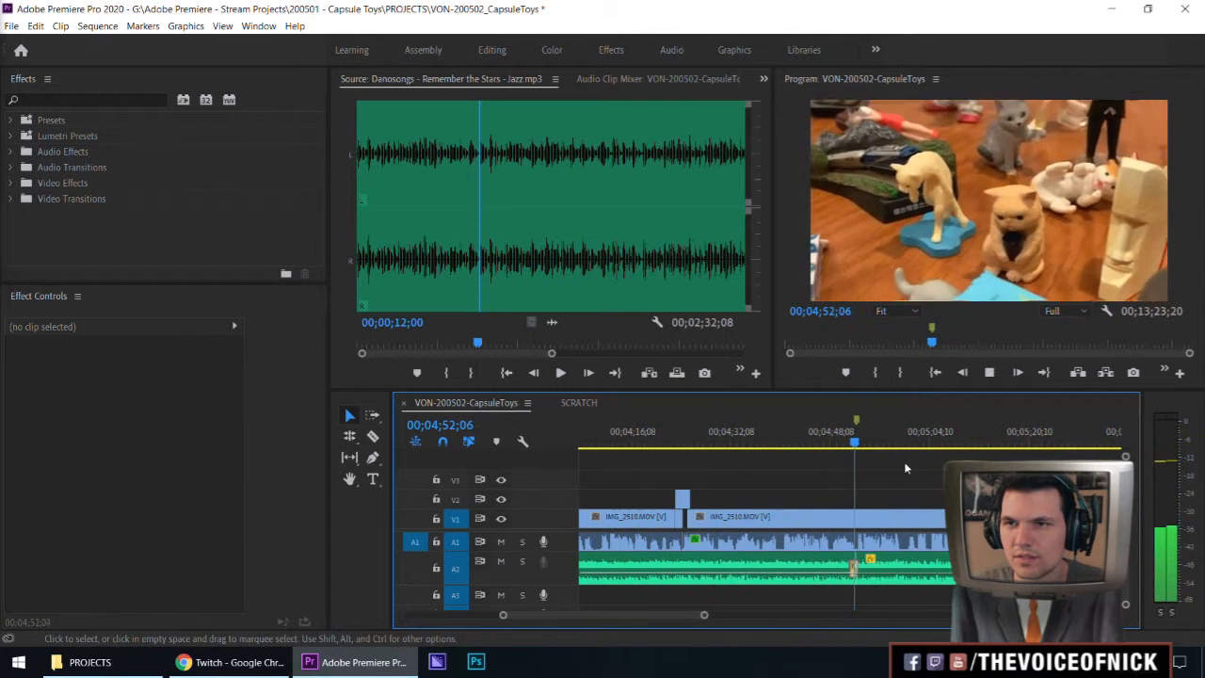
key("minus")
key("minus")
key("minus")
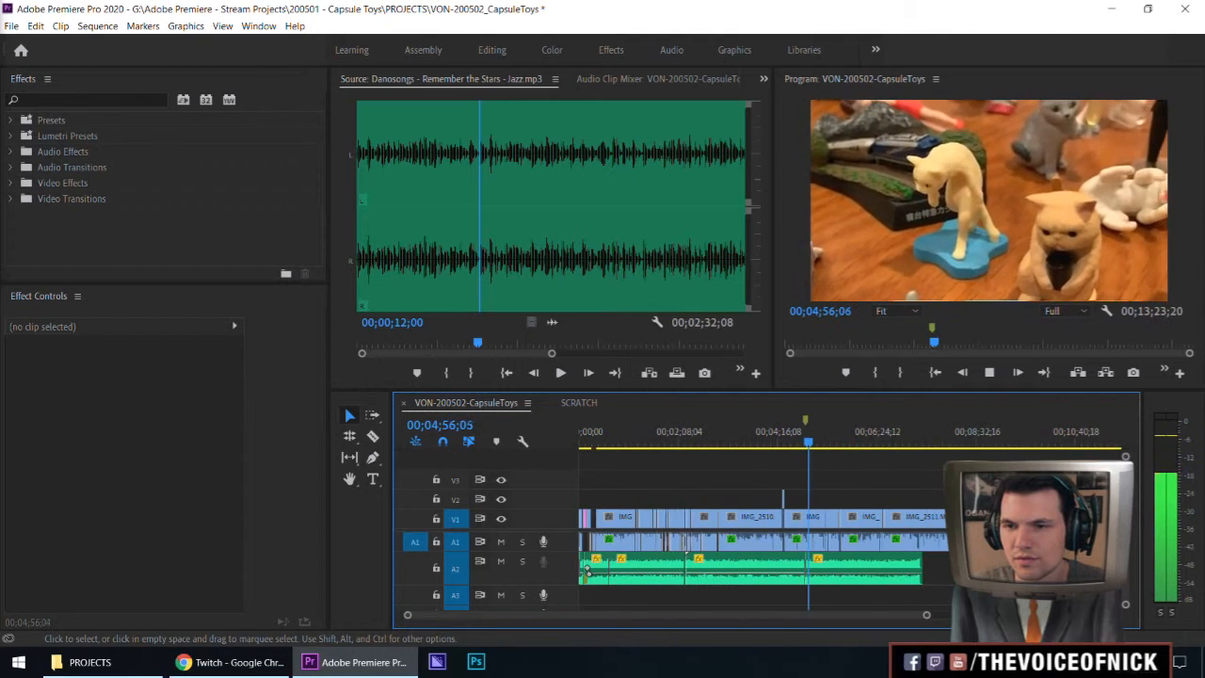
key("equal")
key("equal")
key("equal")
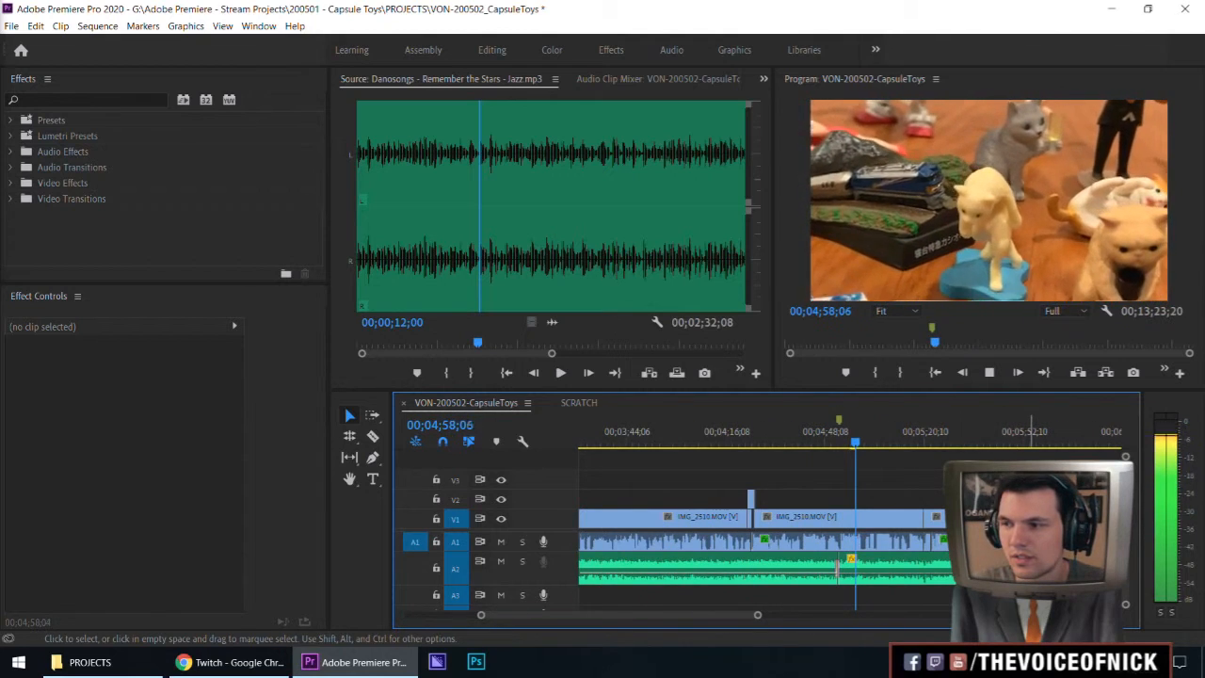
key("ctrl+s")
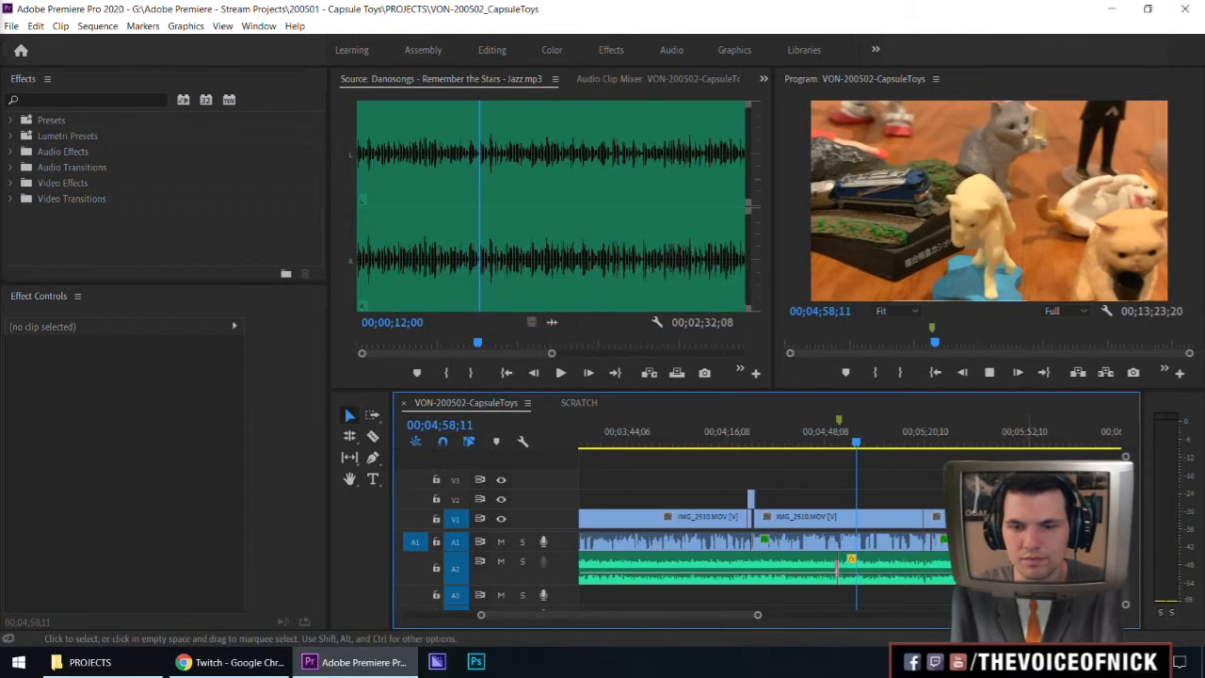
Review the sequence from about 00;04;58 to 00;05;22, checking the voice audio against the background music.
key("minus")
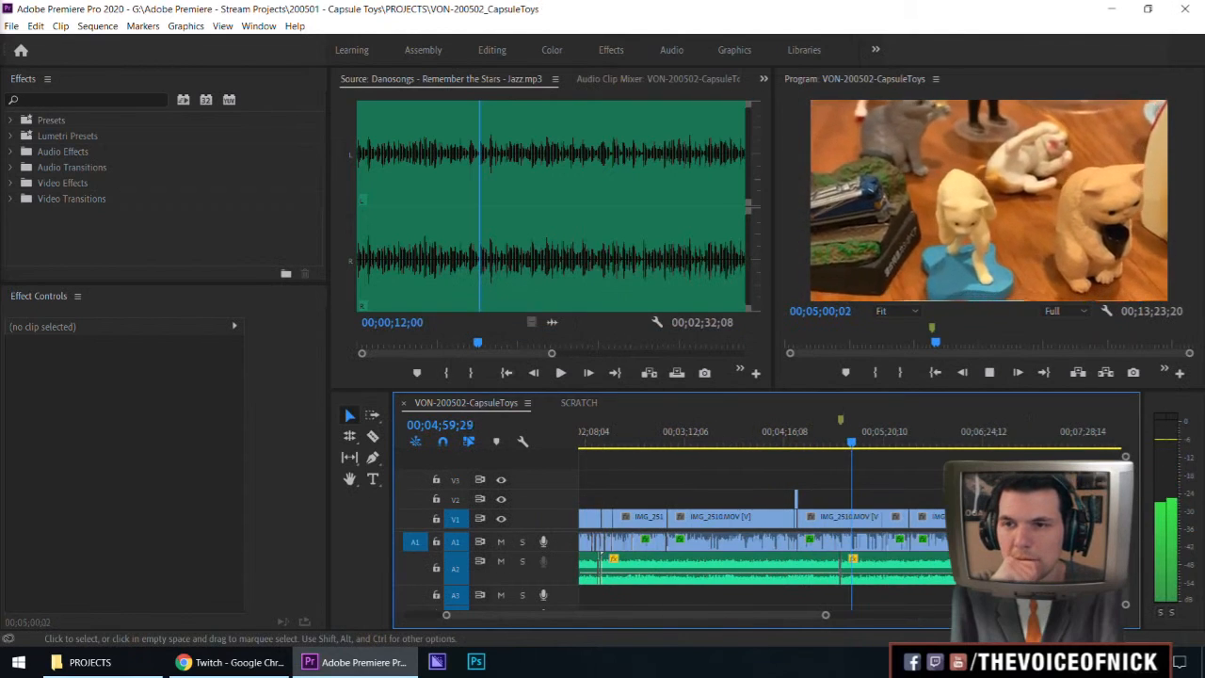
key("minus")
key("minus")
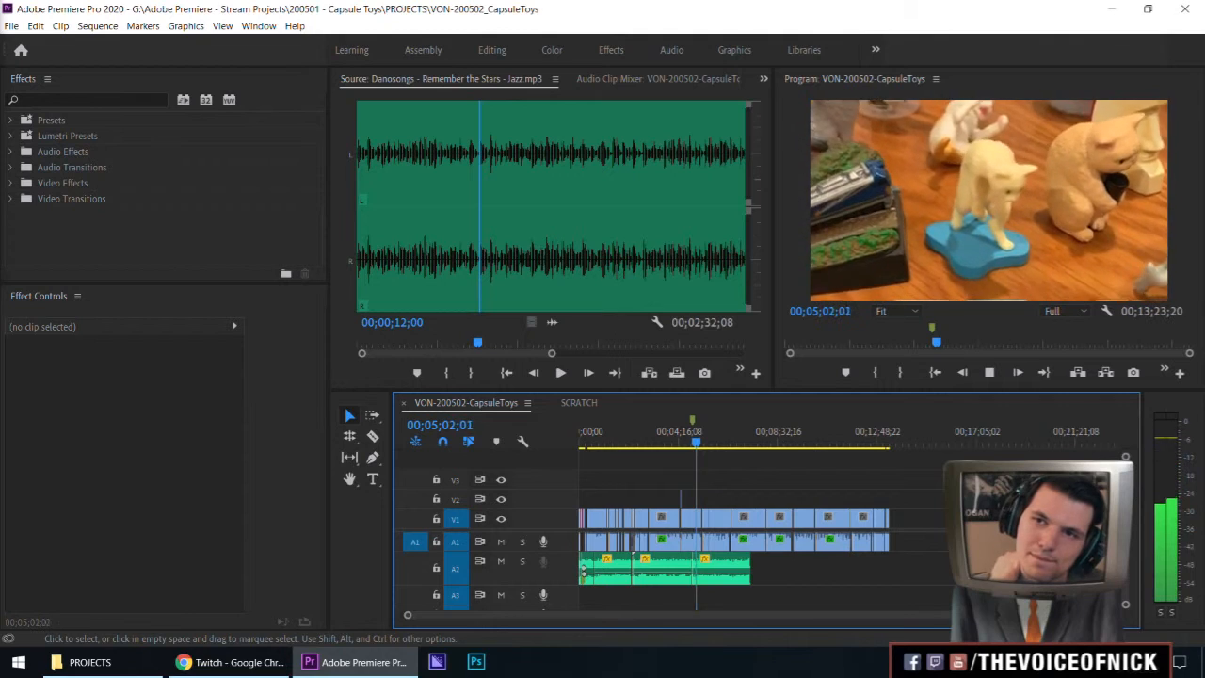
key("equal")
key("equal")
left_click_drag(957, 390, 963, 393)
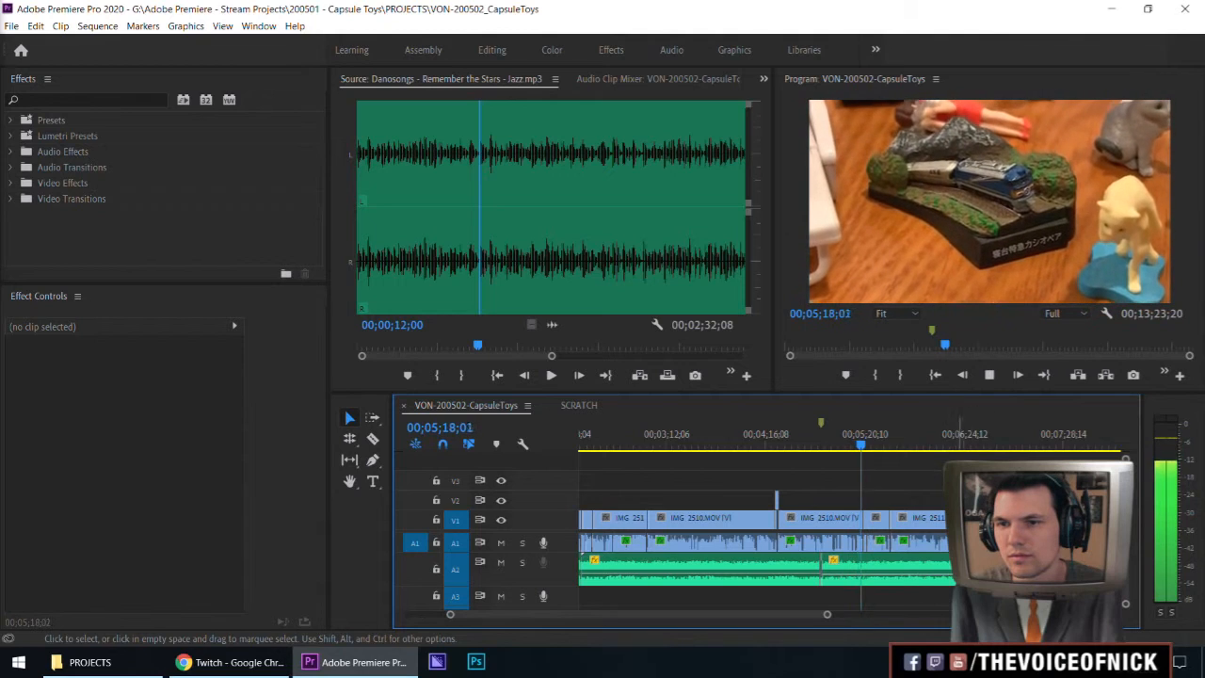
key("=")
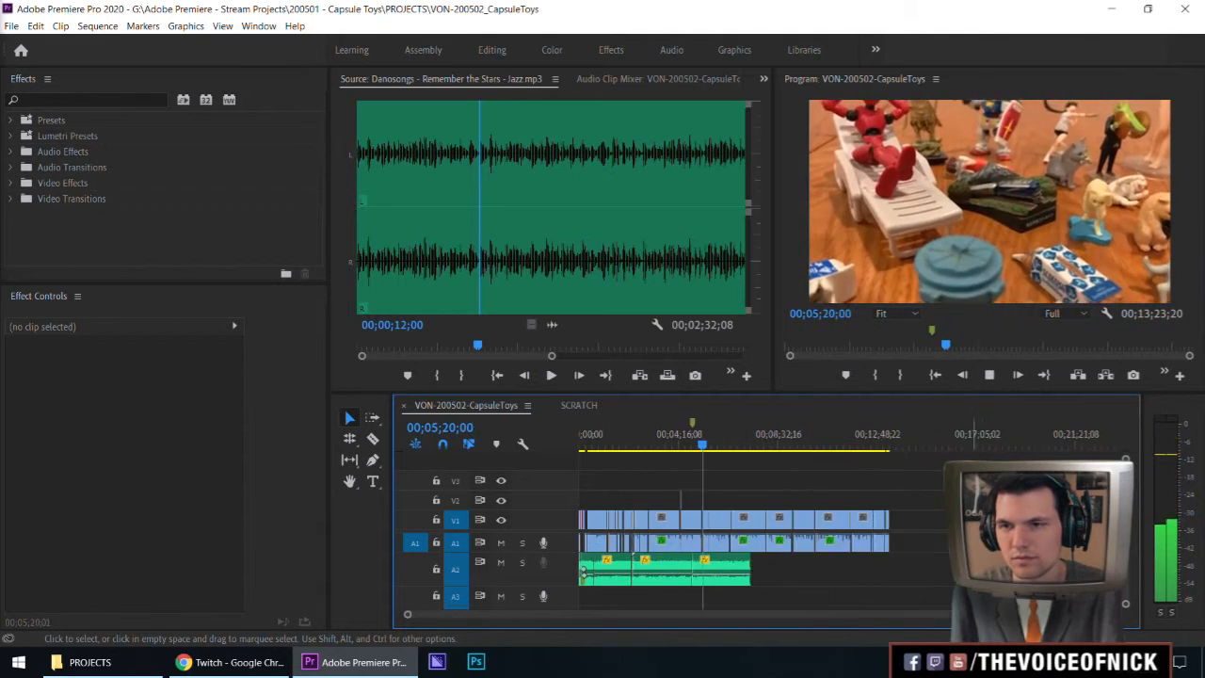
key("=")
key("=")
key("=")
key("=")
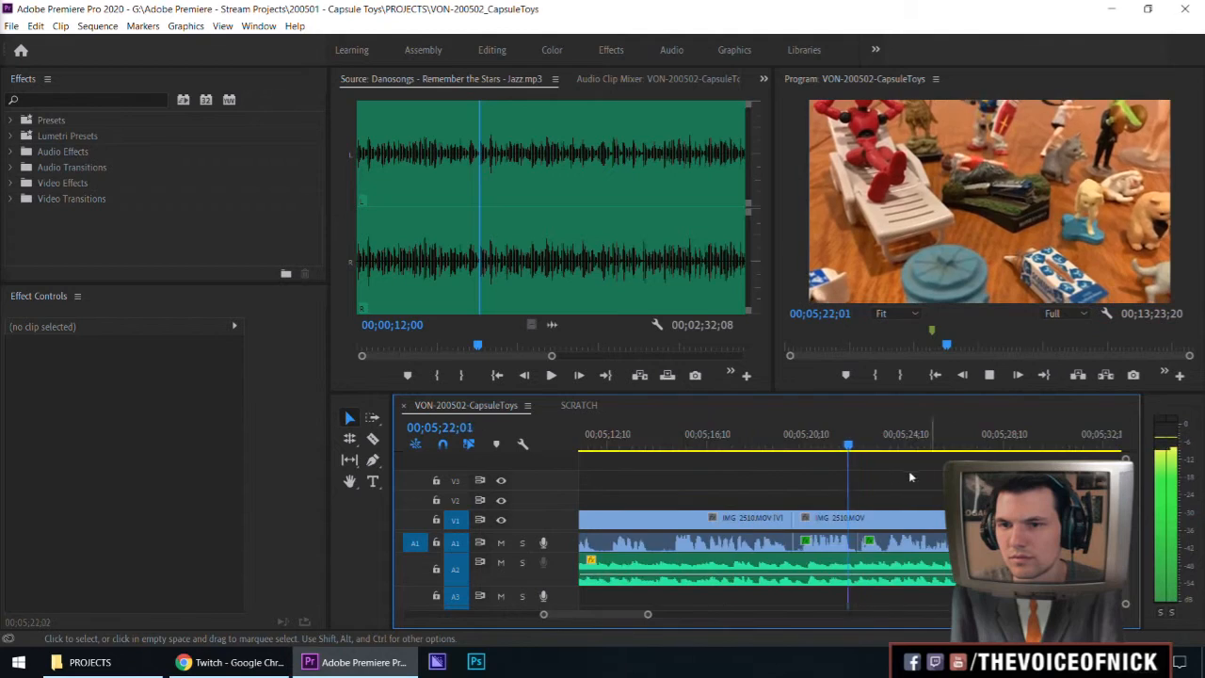
Replay the cut just before 00;05;20 and adjust the audio gain of the short A1 voice clip that follows it.
left_click_drag(739, 444, 694, 443)
key("space")
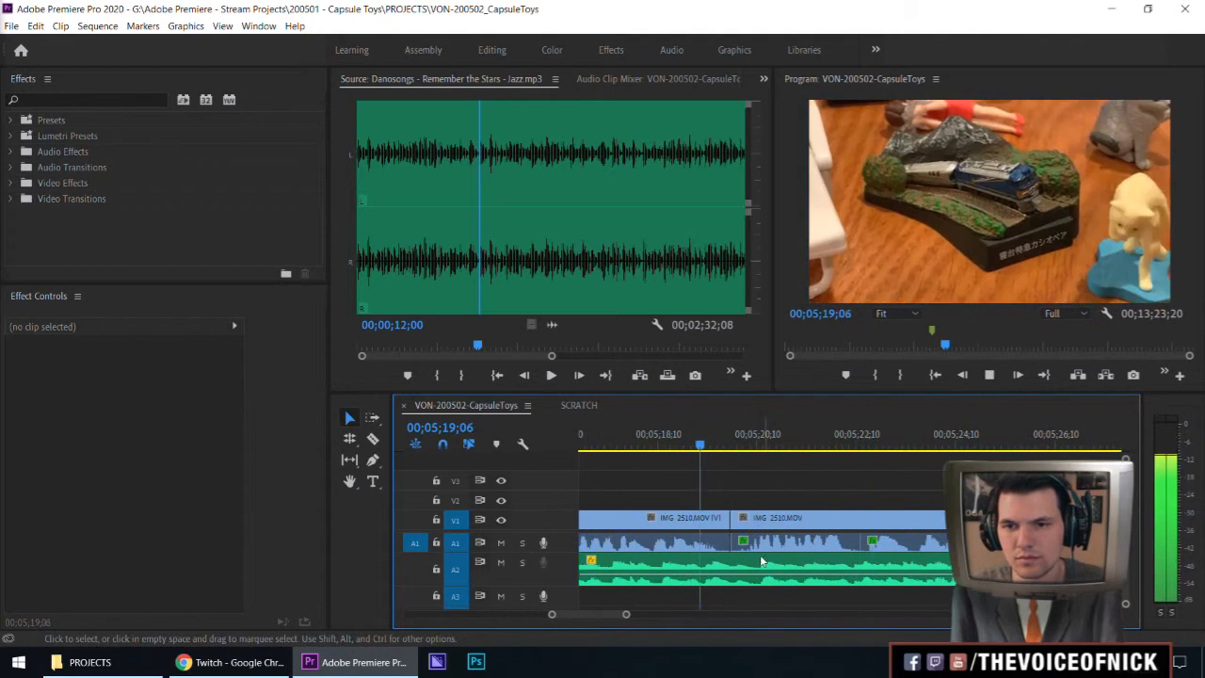
left_click(750, 546)
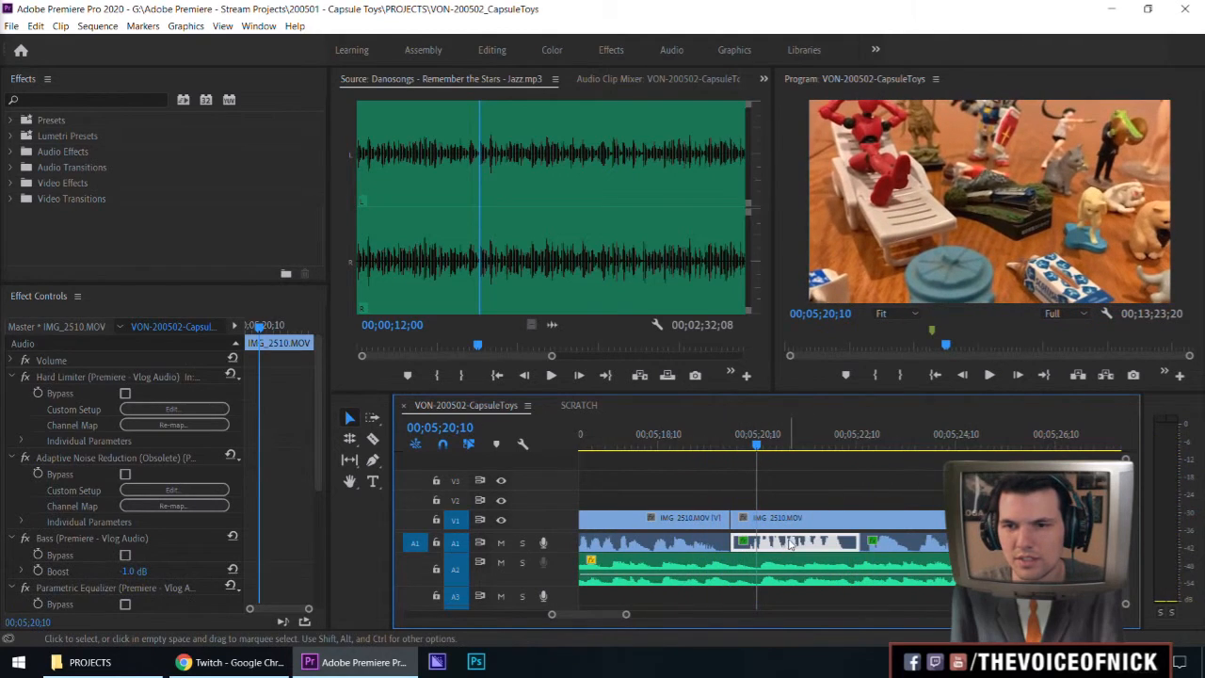
right_click(789, 544)
left_click(836, 504)
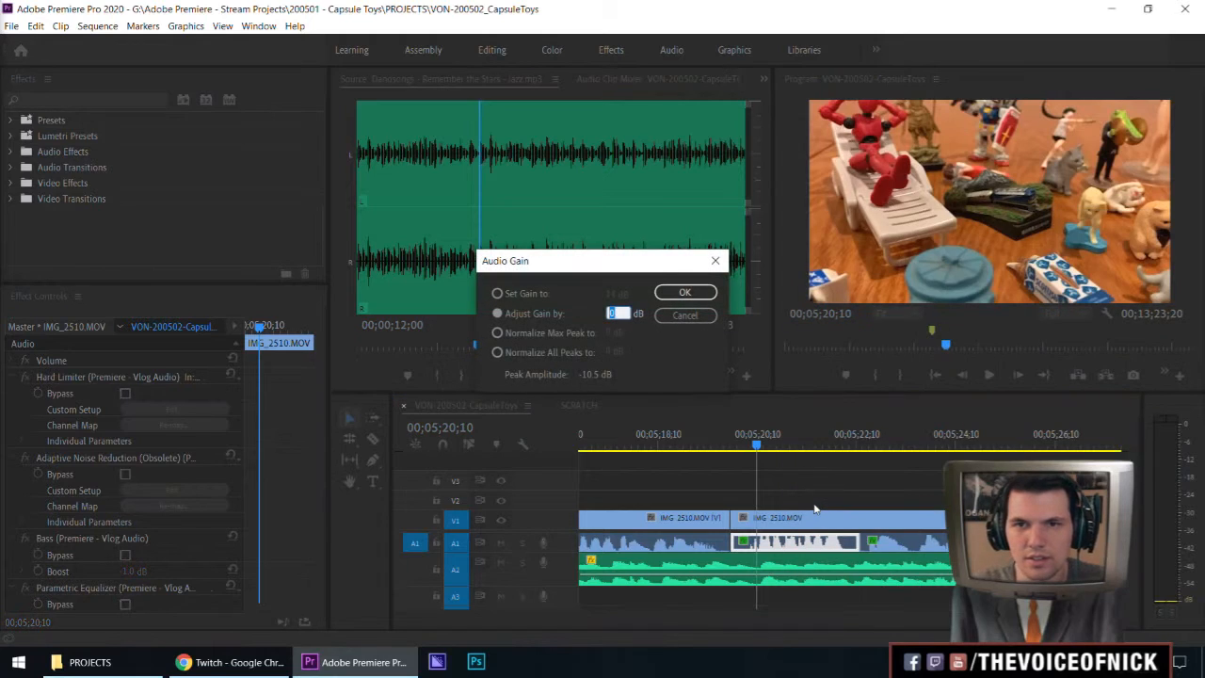
key("Return")
left_click(649, 435)
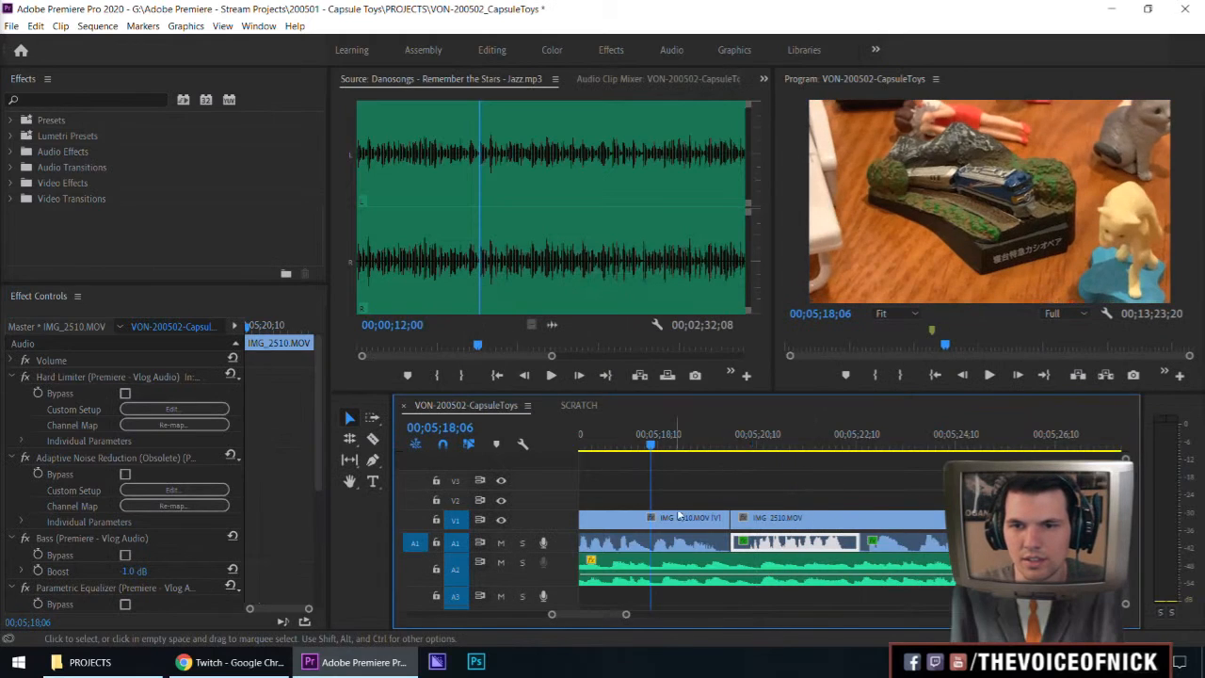
right_click(669, 518)
left_click(718, 393)
key("Return")
Apply the default audio transition at the A1 cut just before 00;05;20 and play across it.
left_click(781, 485)
key("space")
right_click(763, 548)
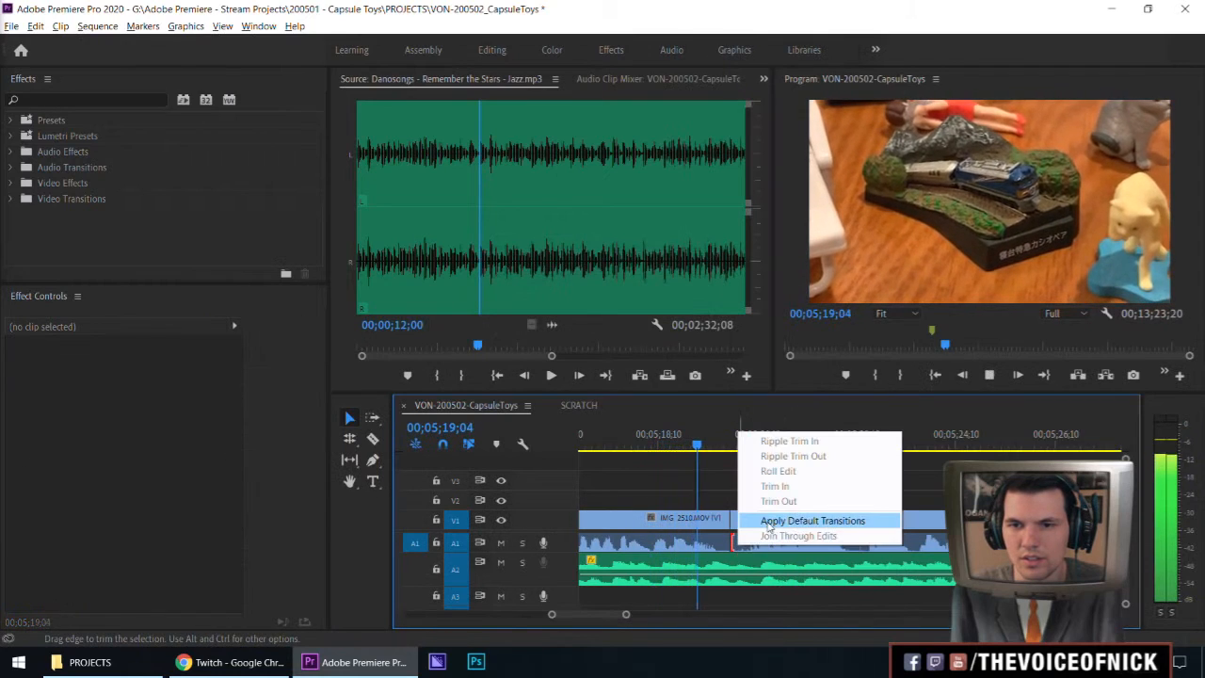
left_click(791, 518)
left_click_drag(847, 485, 783, 497)
left_click_drag(722, 444, 689, 447)
key("space")
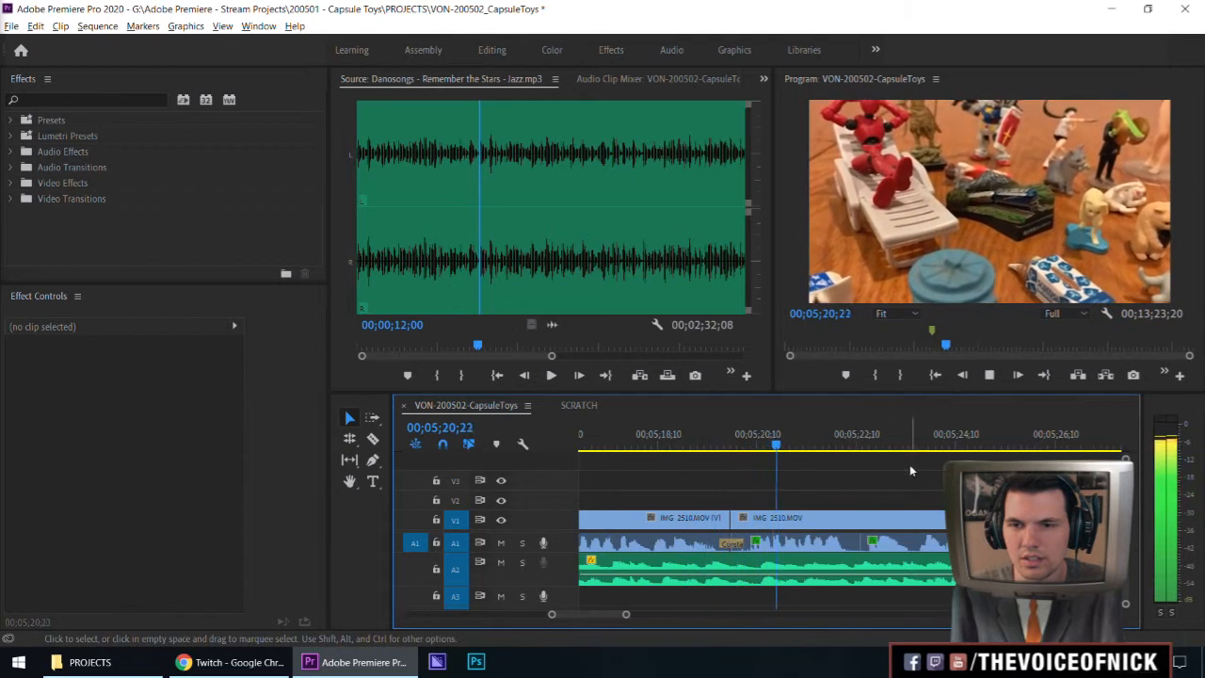
Roll only the V1 cut near 00;05;20 later to about 00;05;20;22, leaving the A1 cut in place, and replay it.
left_click_drag(716, 445, 739, 468)
key("n")
left_click_drag(730, 518, 775, 521)
left_click_drag(733, 451, 763, 478)
left_click_drag(775, 518, 778, 517)
left_click_drag(765, 452, 653, 462)
key("space")
key("v")
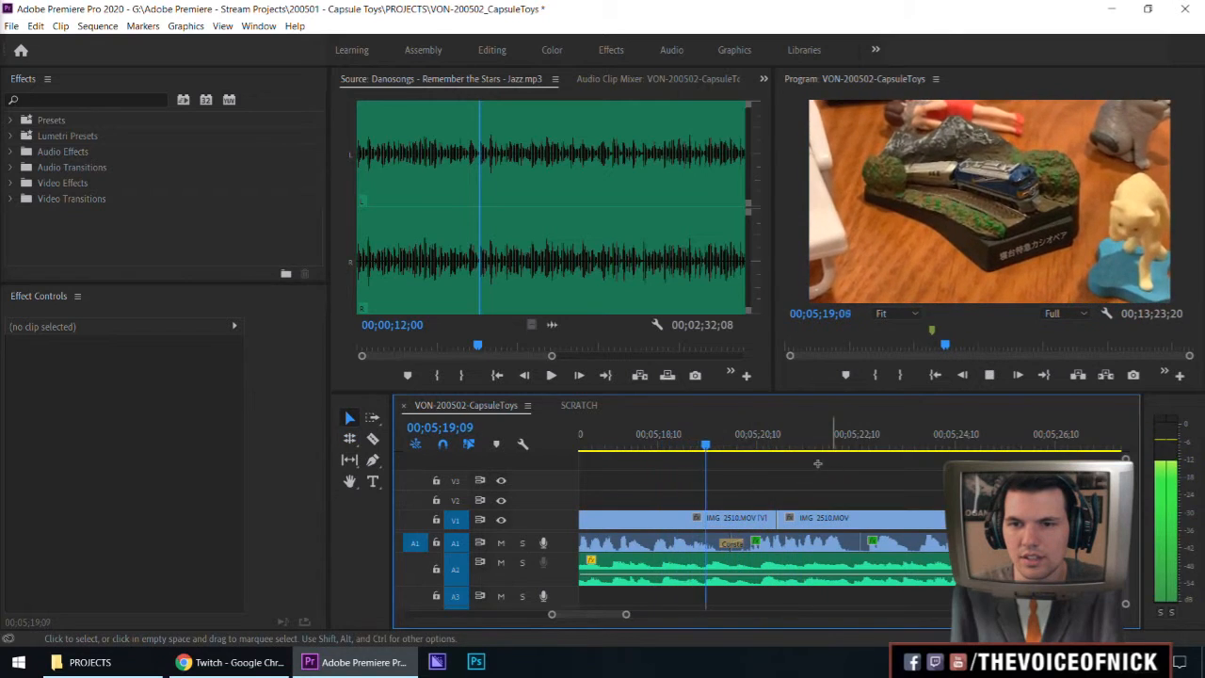
Watch the sequence from about 00;05;19 to 00;05;35 to check the pacing and audio mix.
scroll(881, 460, "down", 4)
key("minus")
key("minus")
key("minus")
key("minus")
key("equal")
key("minus")
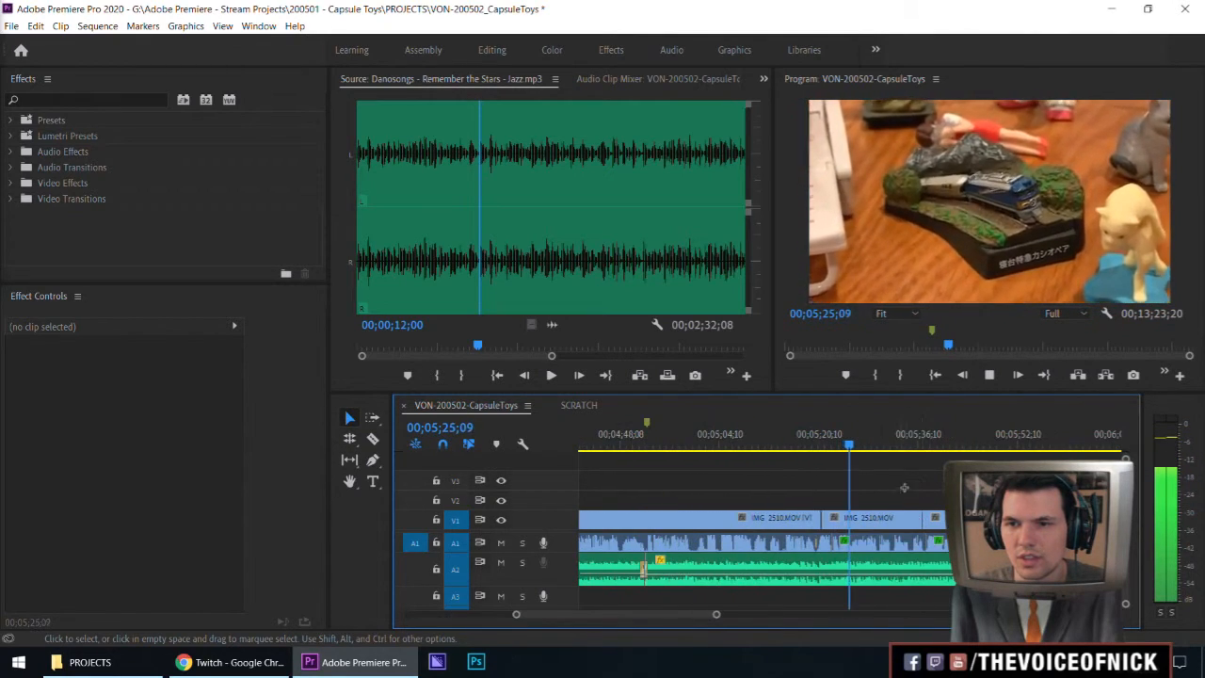
key("equal")
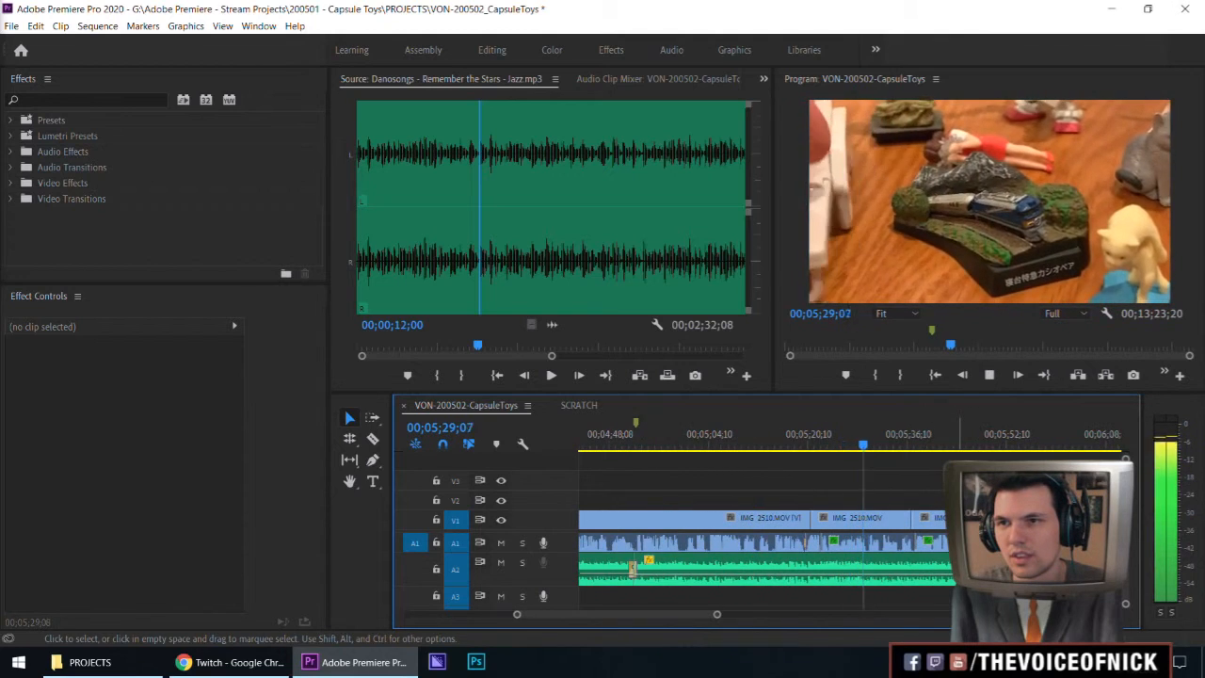
key("minus")
key("minus")
key("equal")
key("equal")
key("equal")
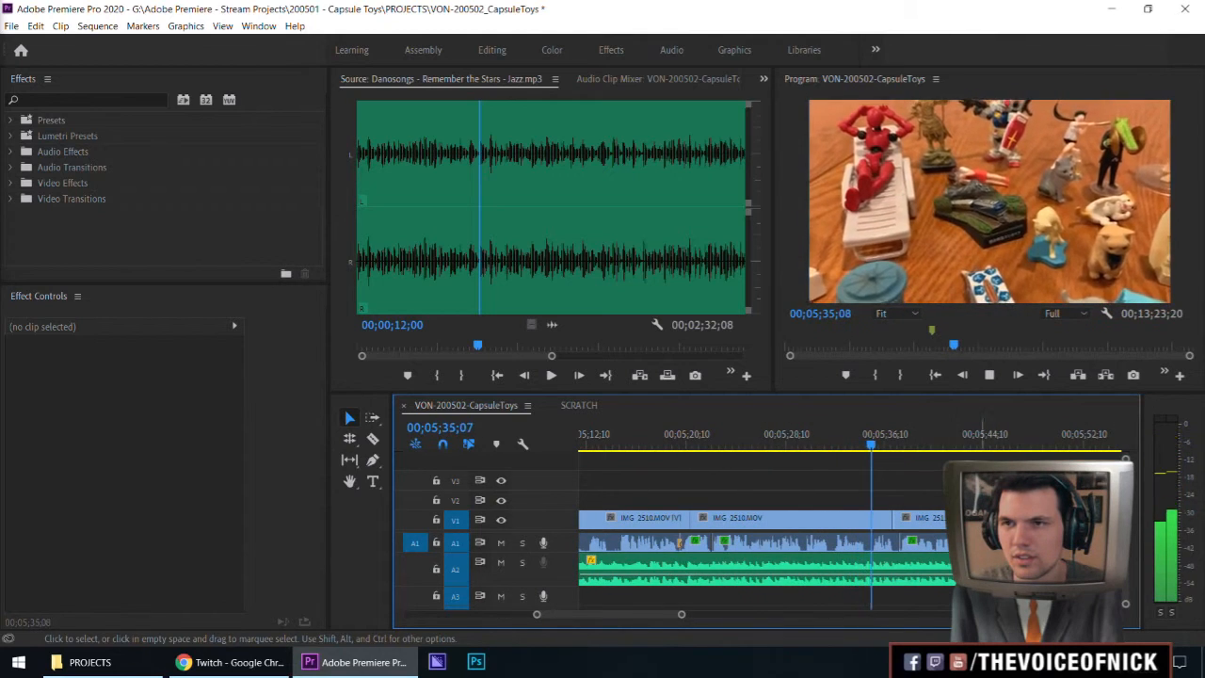
Watch the sequence from about 00;05;35 to 00;06;37 to check the cuts, pacing and balance of voice and music.
key("minus")
key("equal")
key("equal")
key("equal")
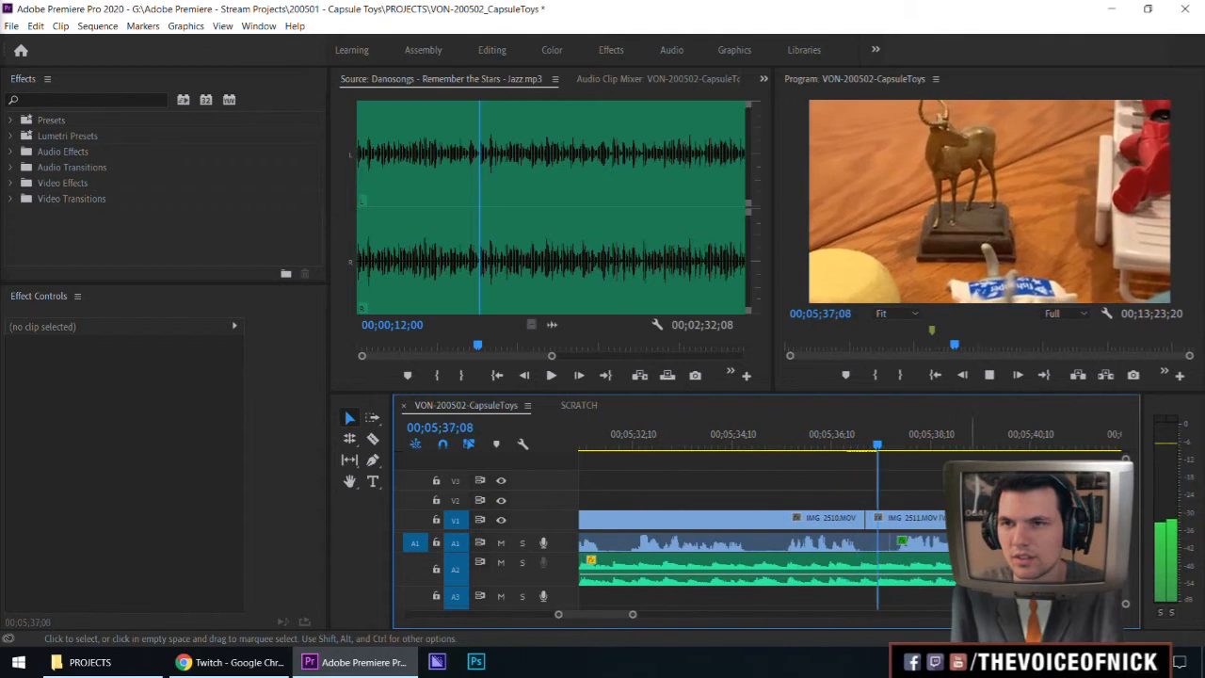
key("minus")
key("minus")
key("minus")
key("minus")
key("minus")
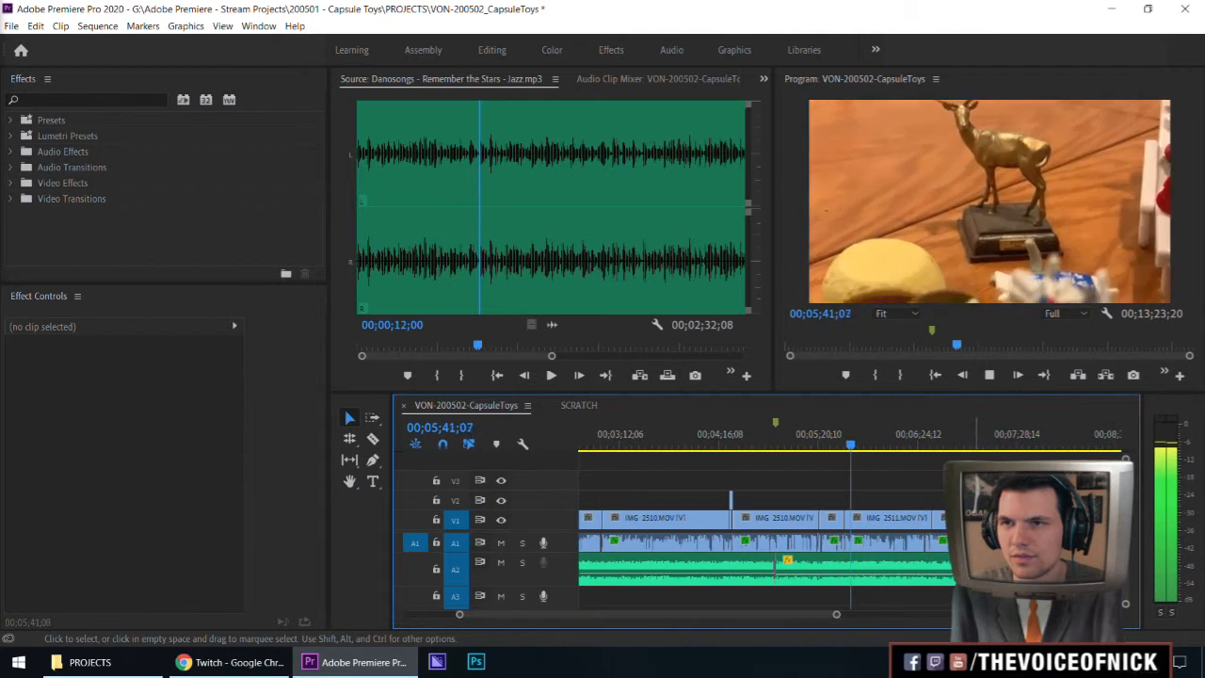
key("equal")
key("minus")
key("equal")
key("equal")
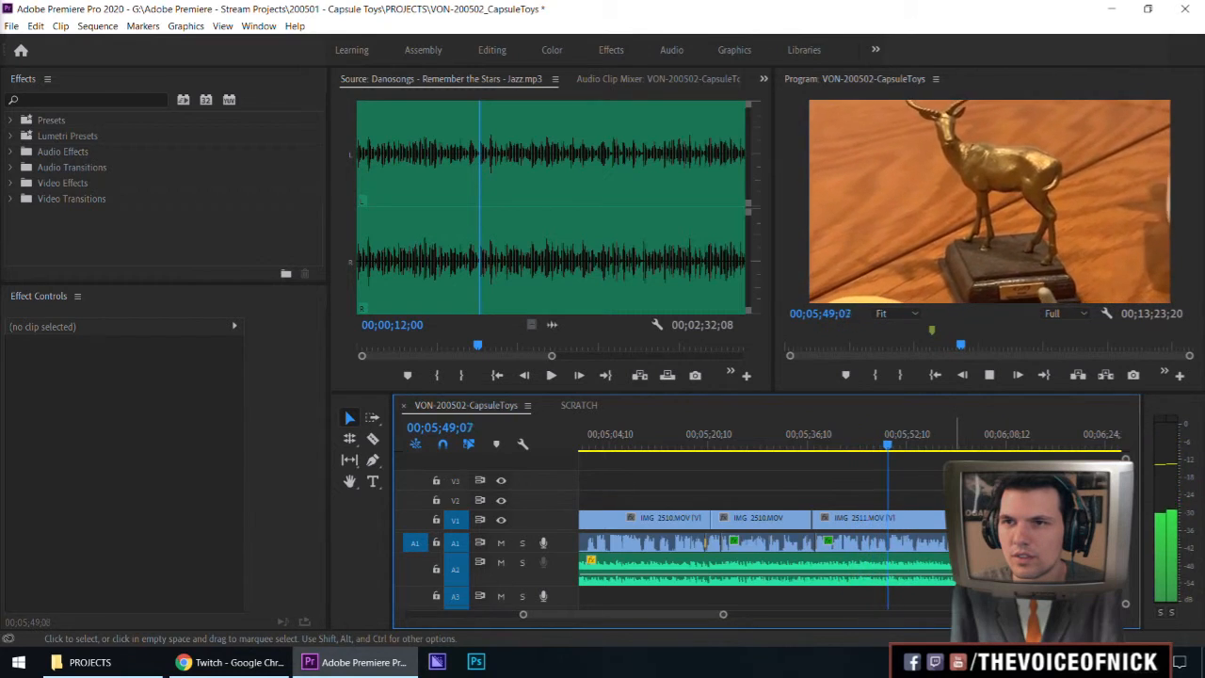
key("minus")
key("equal")
key("equal")
key("equal")
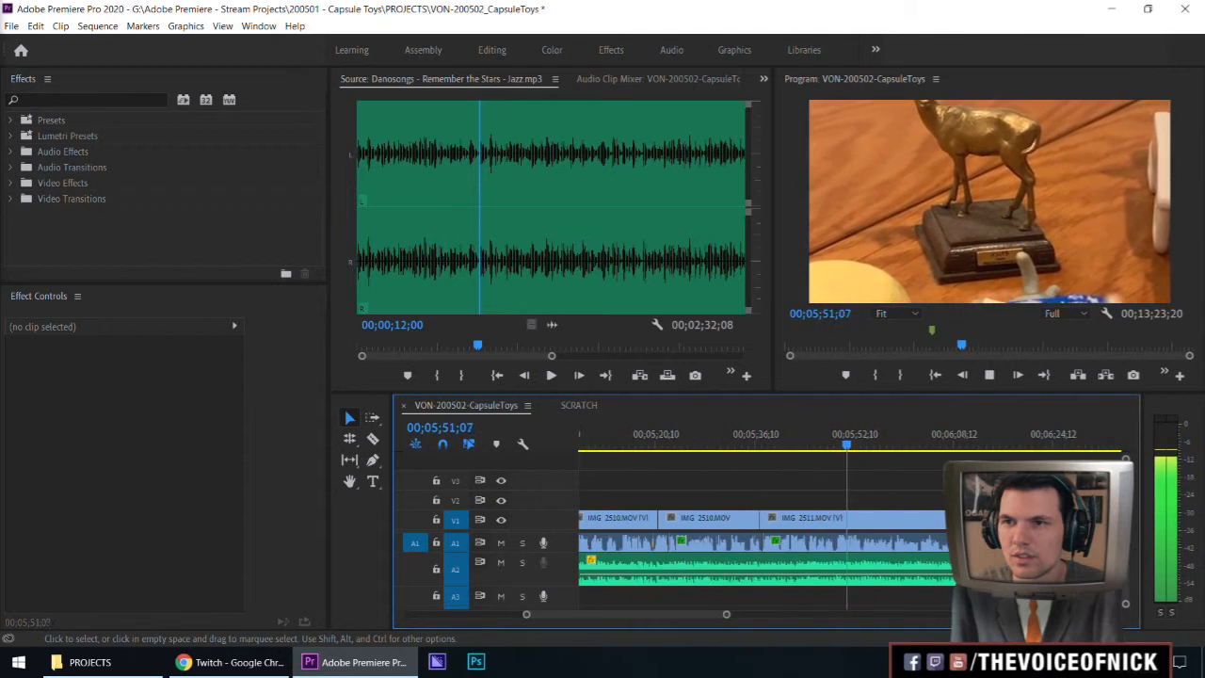
key("minus")
key("minus")
key("minus")
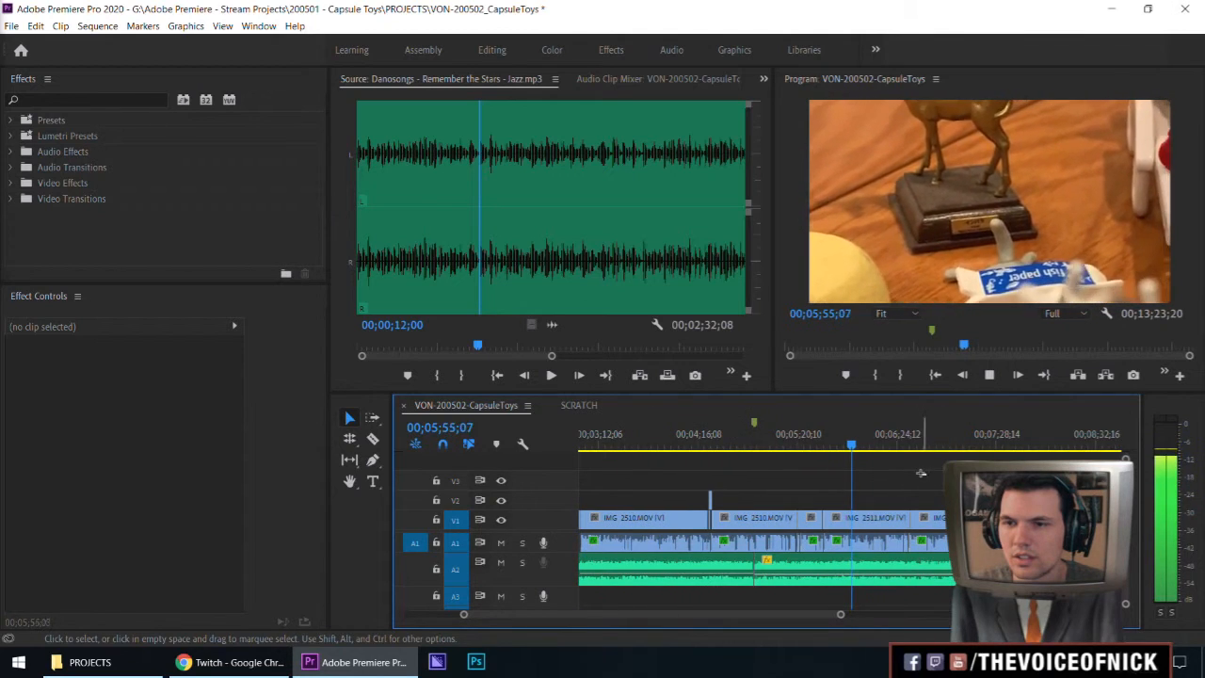
key("equal")
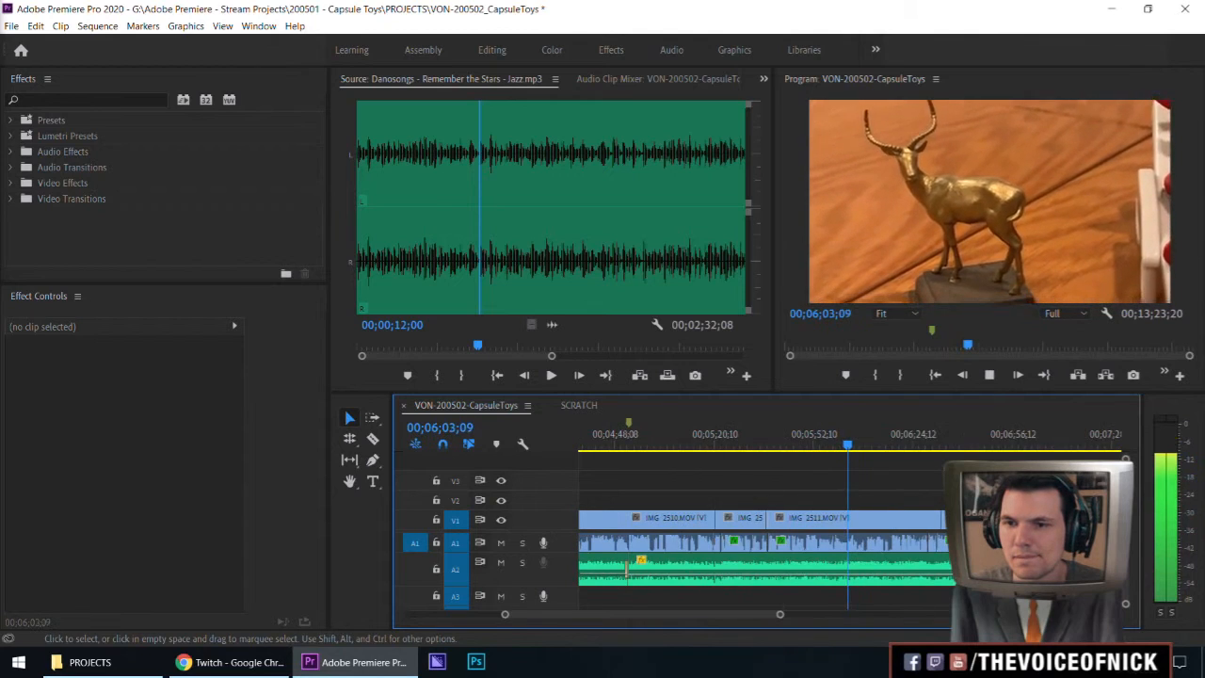
key("minus")
key("minus")
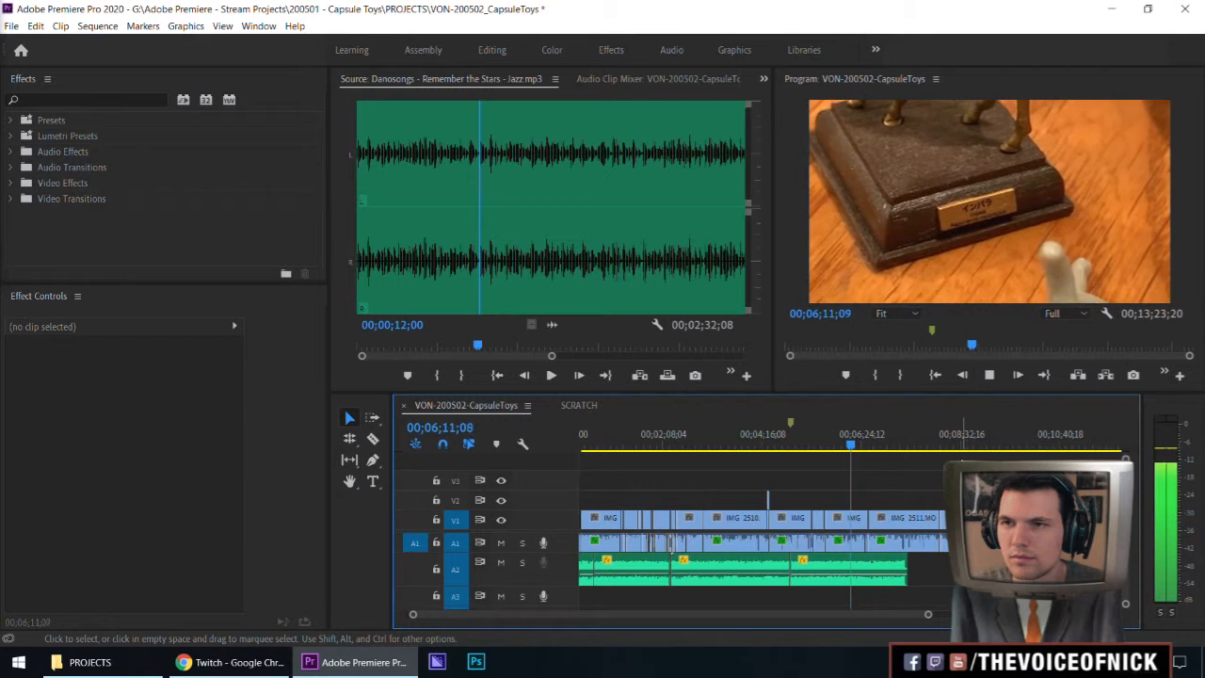
key("equal")
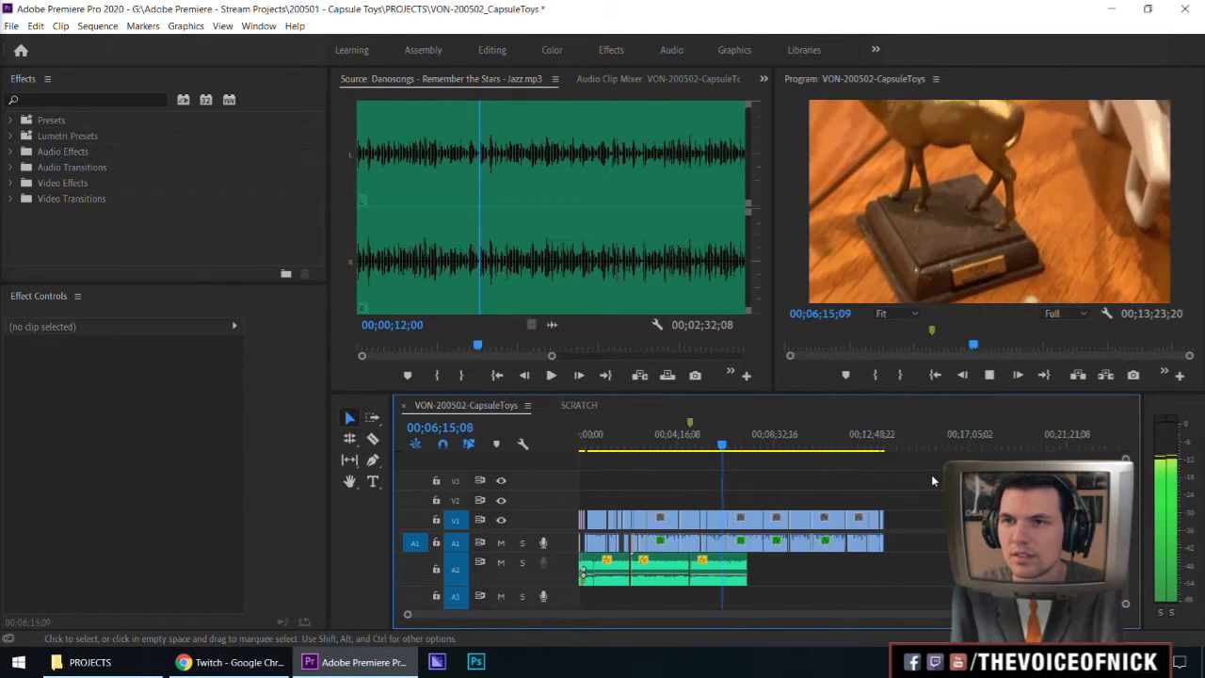
key("equal")
key("equal")
key("equal")
key("equal")
key("equal")
key("equal")
key("equal")
key("equal")
key("equal")
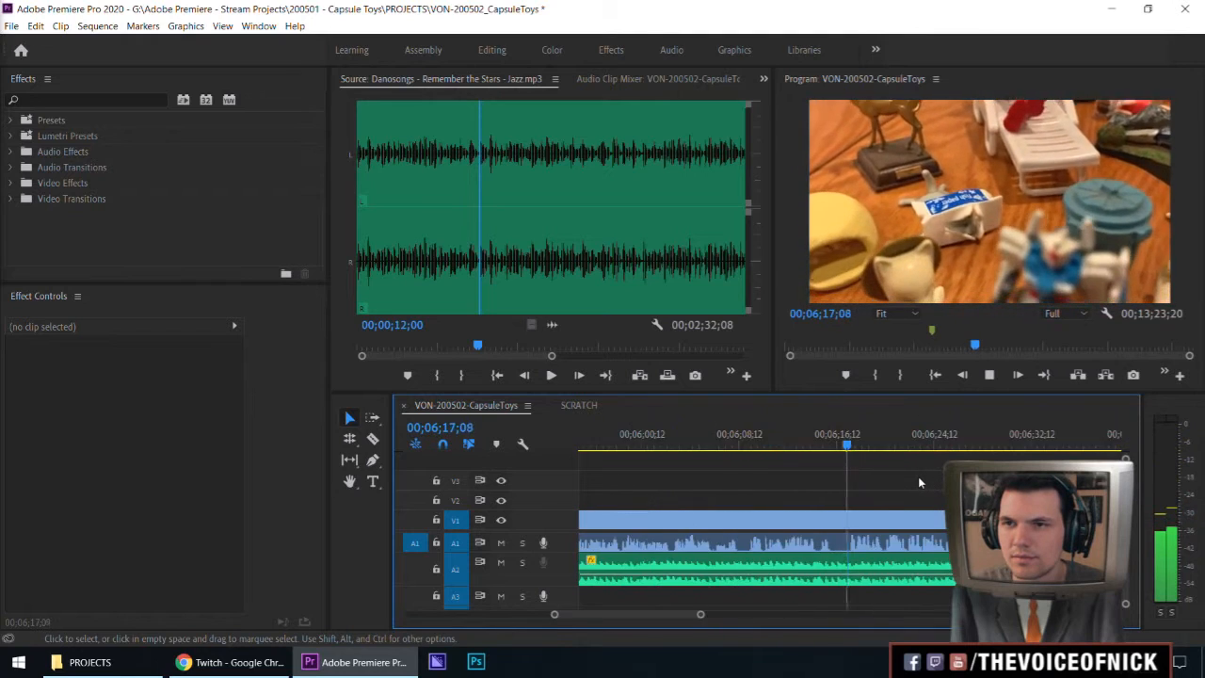
key("minus")
key("minus")
key("minus")
key("minus")
key("minus")
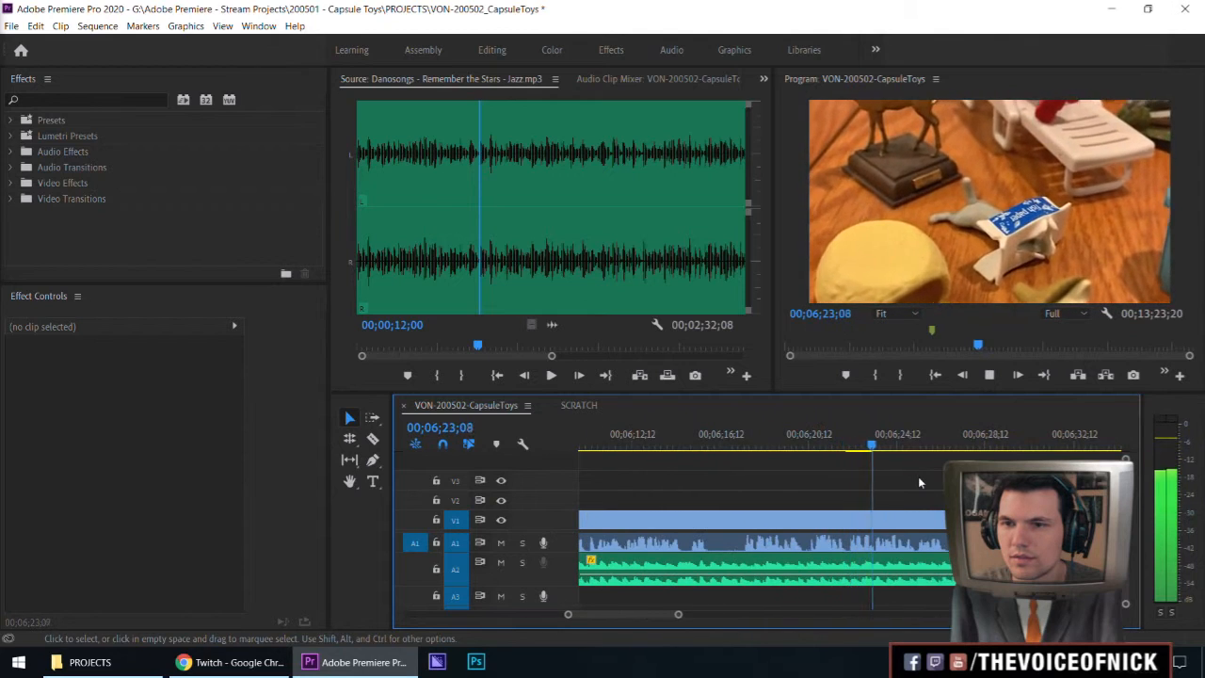
key("minus")
key("minus")
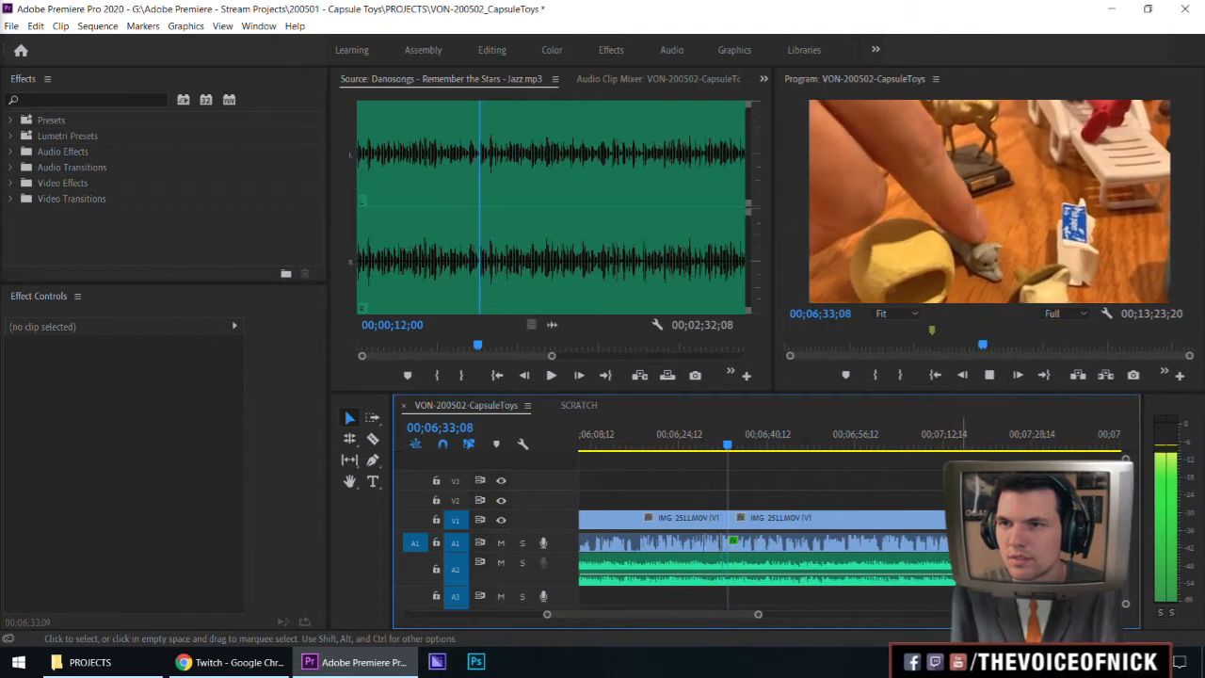
key("equal")
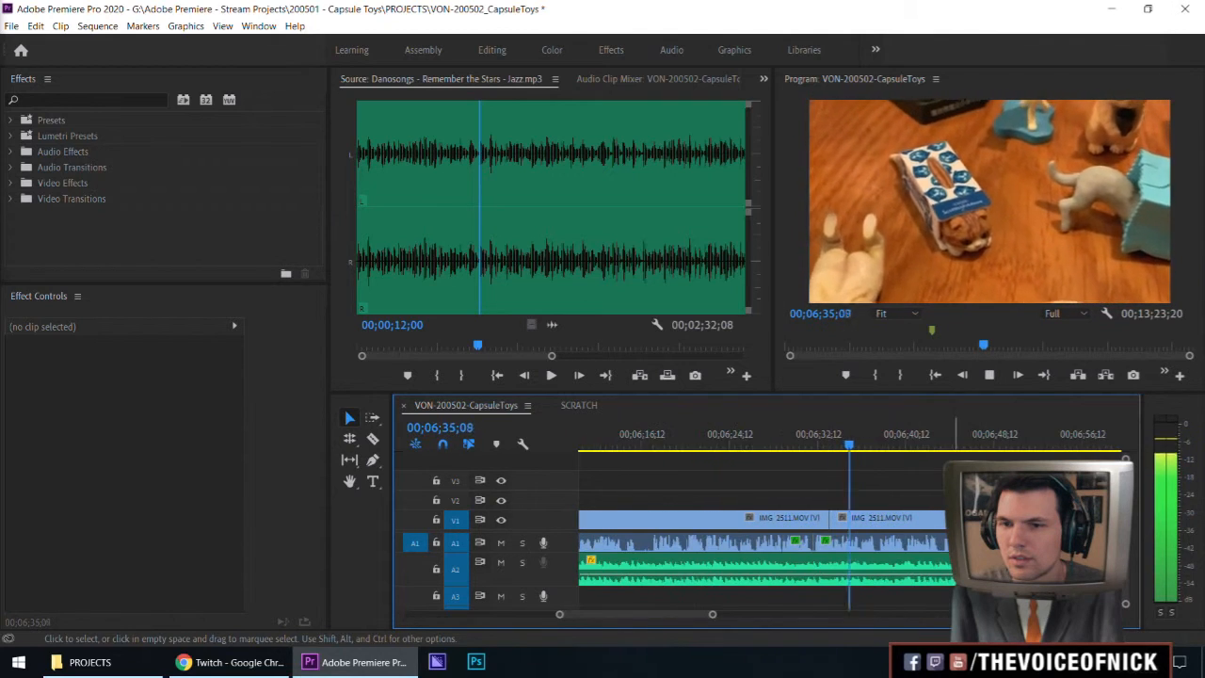
key("equal")
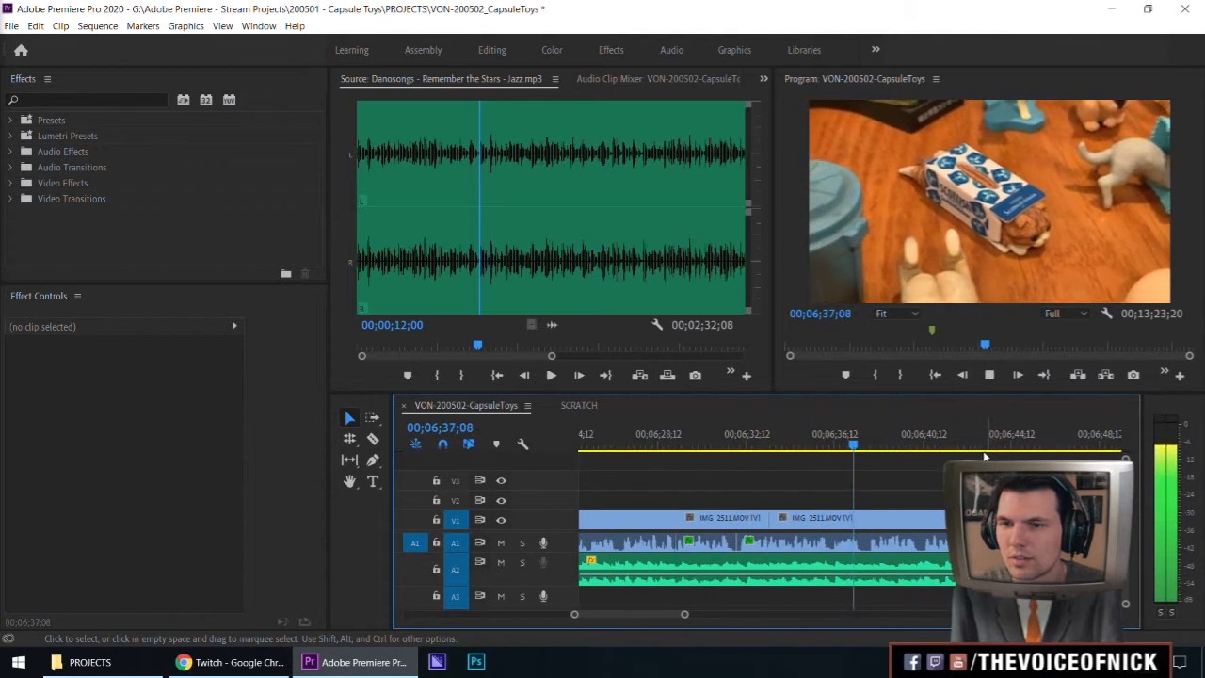
Replay the cut near 00;06;33 from about 00;06;32 and continue watching until about 00;06;55.
left_click(746, 440)
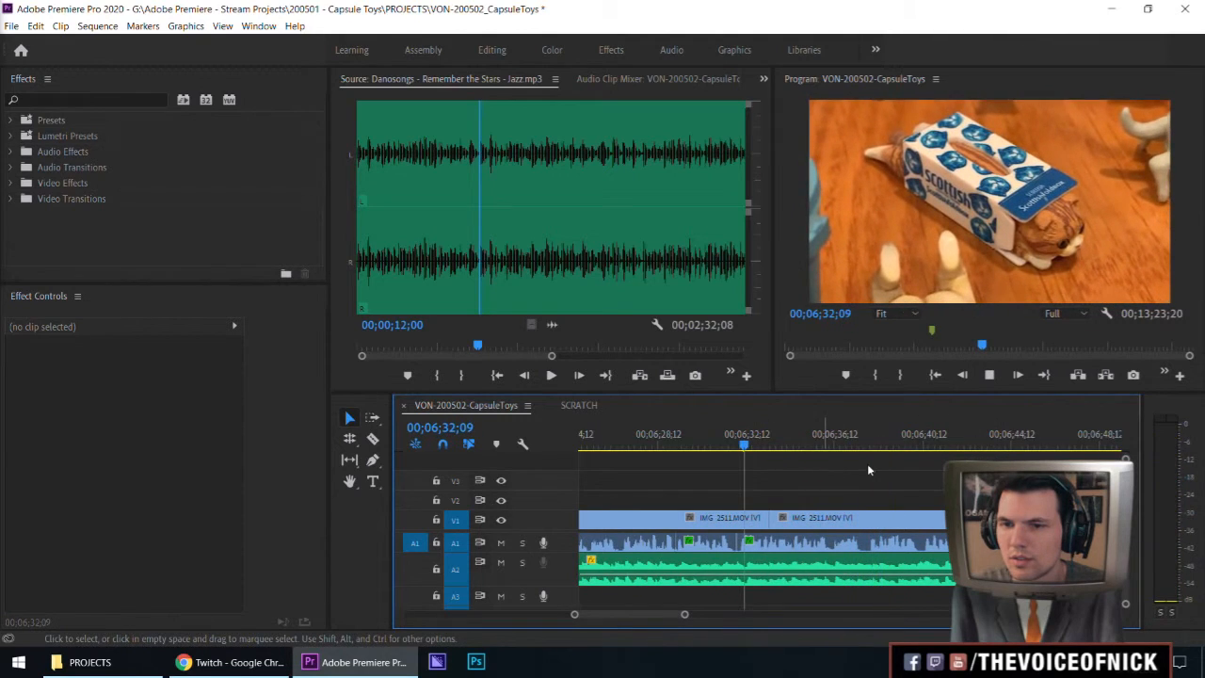
key("minus")
key("minus")
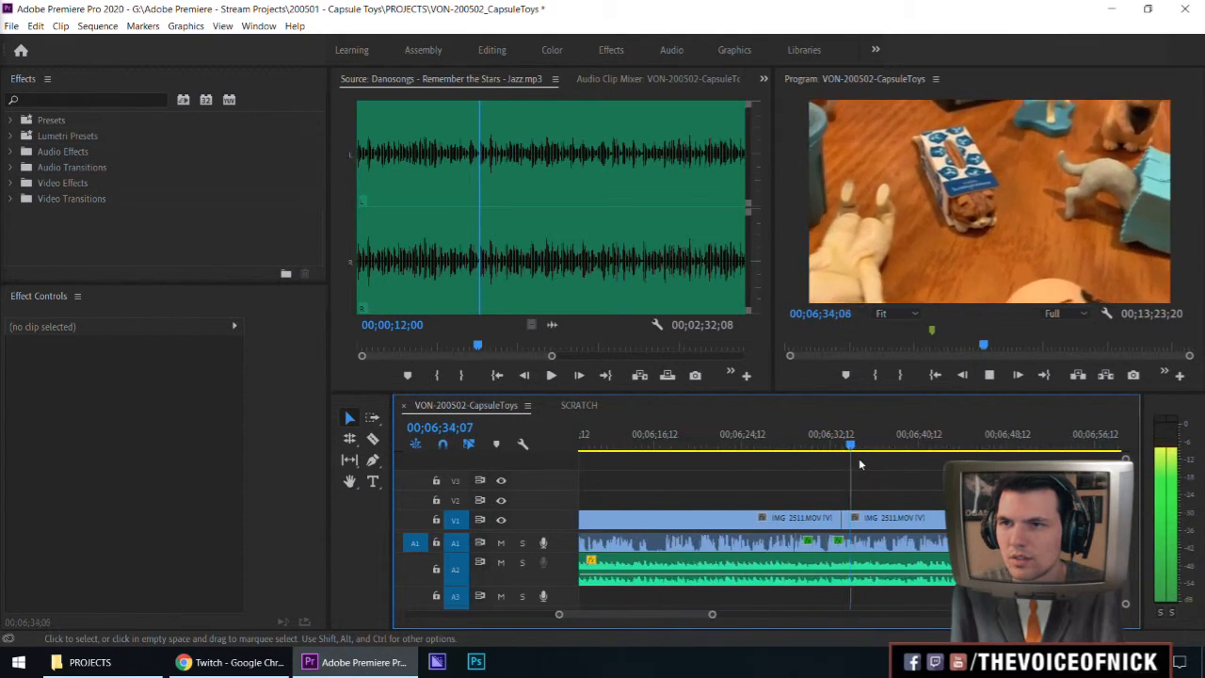
key("minus")
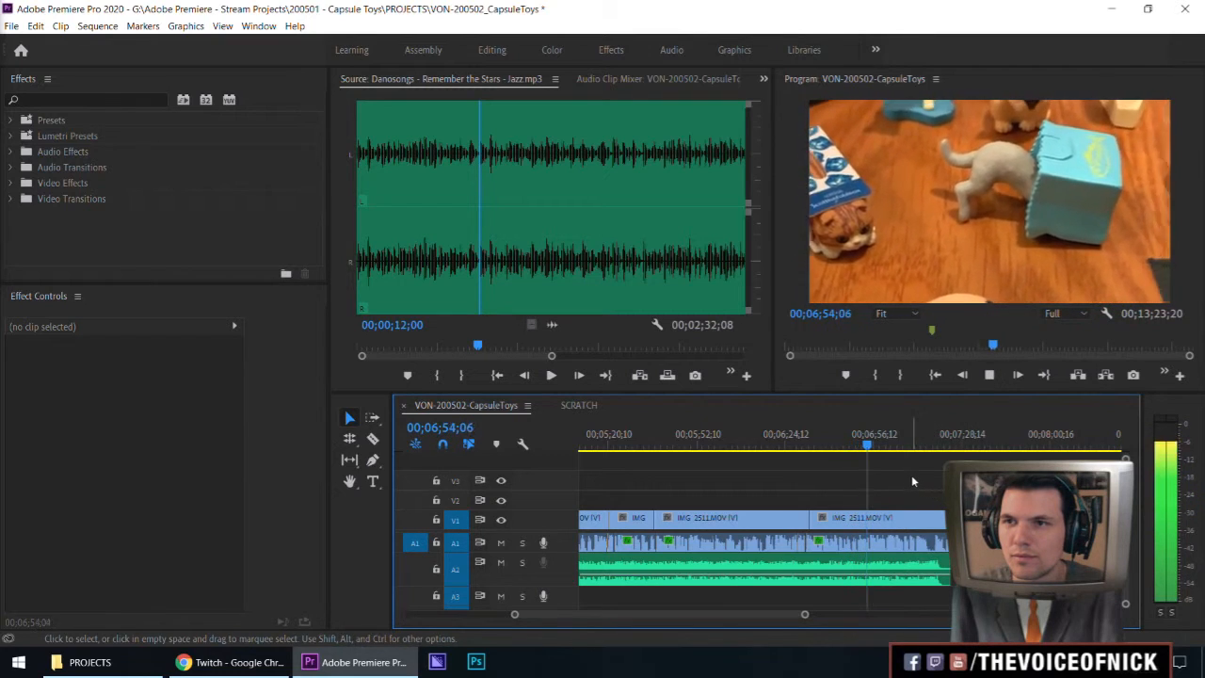
key("space")
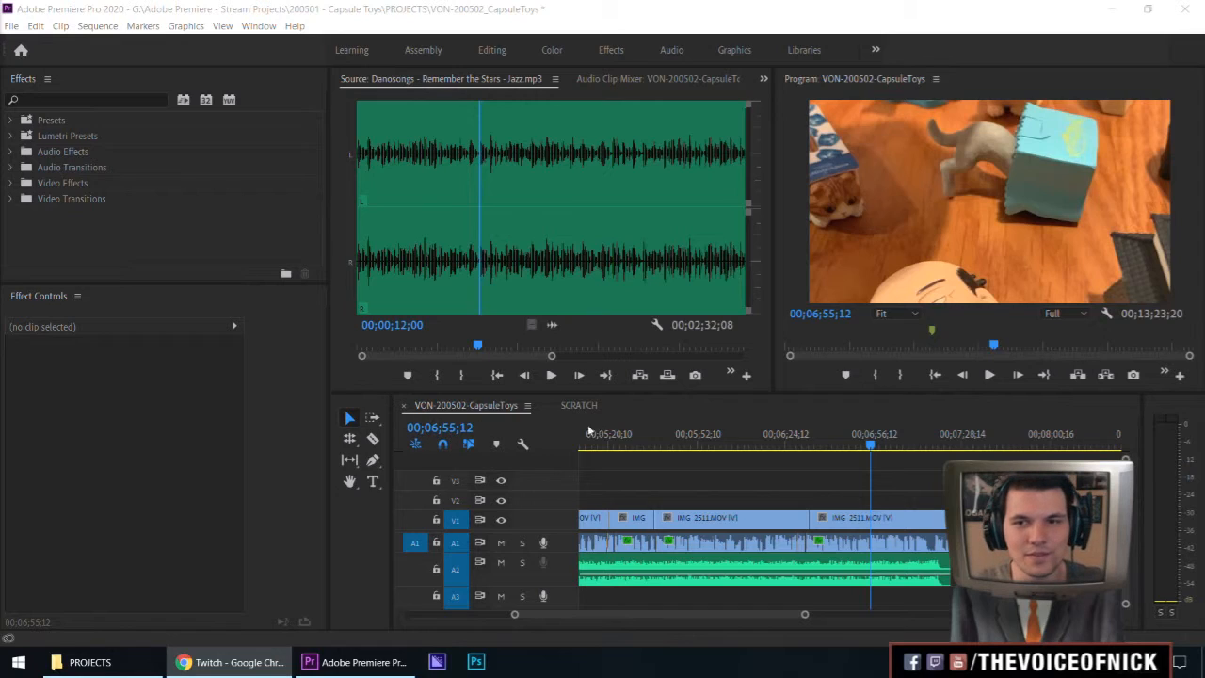
Clear the sequence marker at 00;04;52;14, return the playhead to about 00;06;44;18, and save the project.
left_click(966, 481)
key("minus")
key("minus")
key("minus")
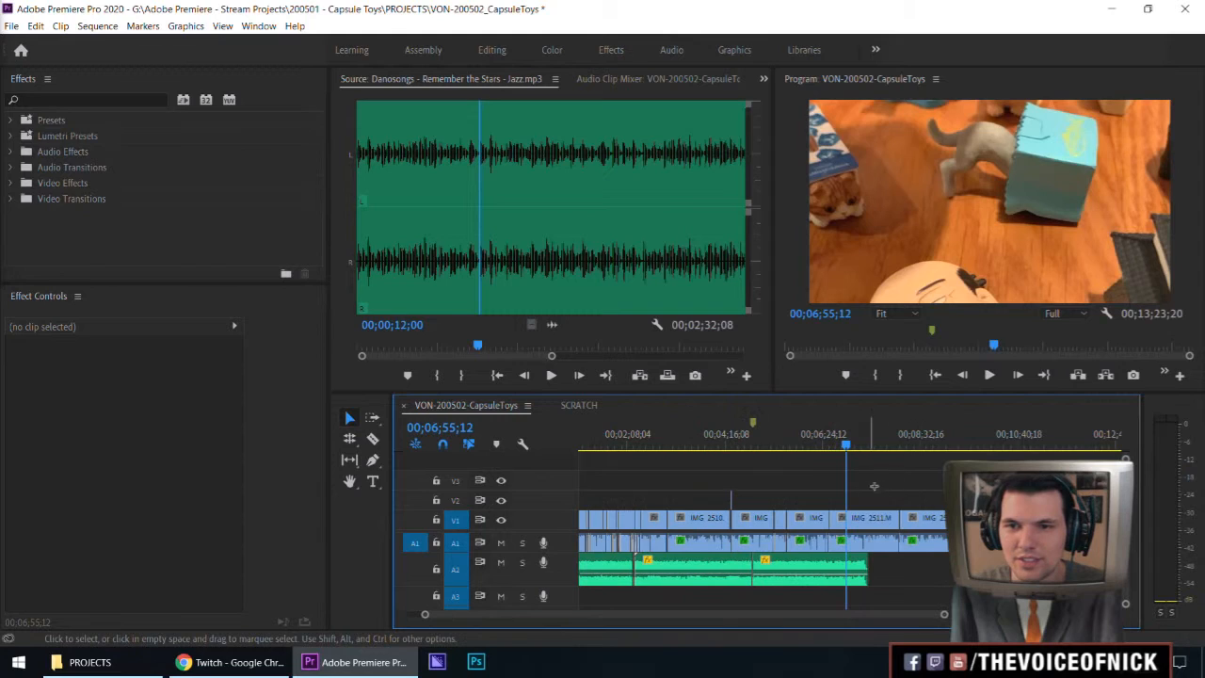
left_click(752, 420)
right_click(752, 421)
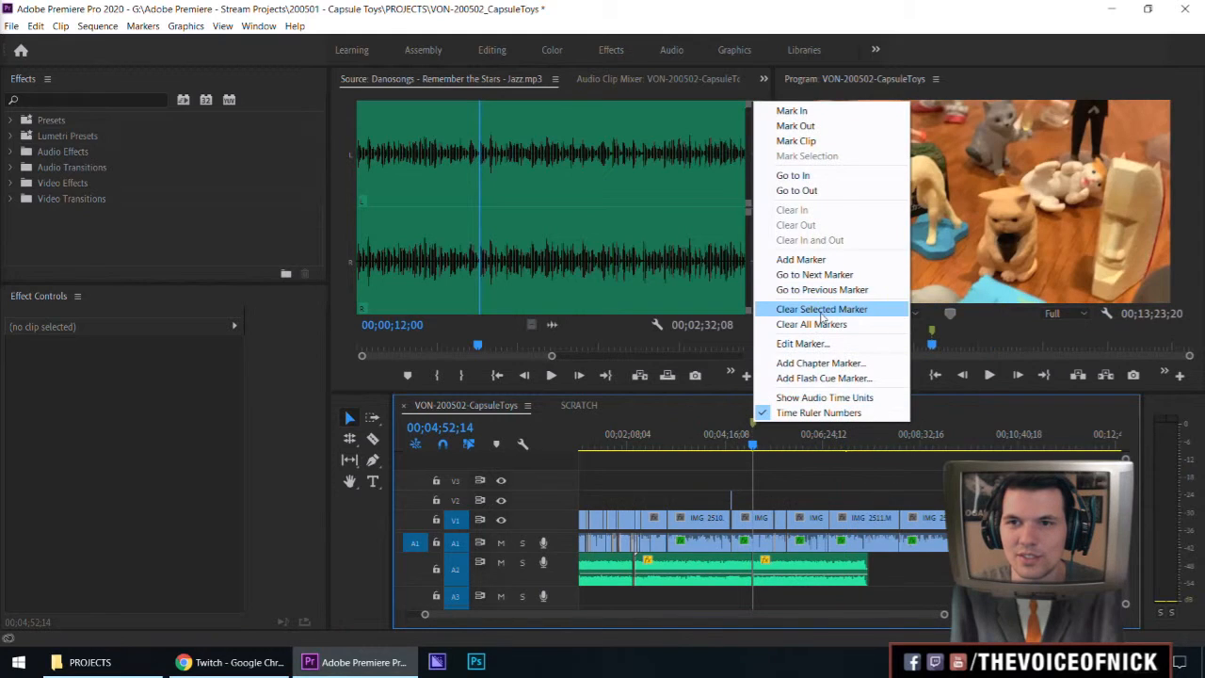
left_click(821, 309)
left_click(841, 447)
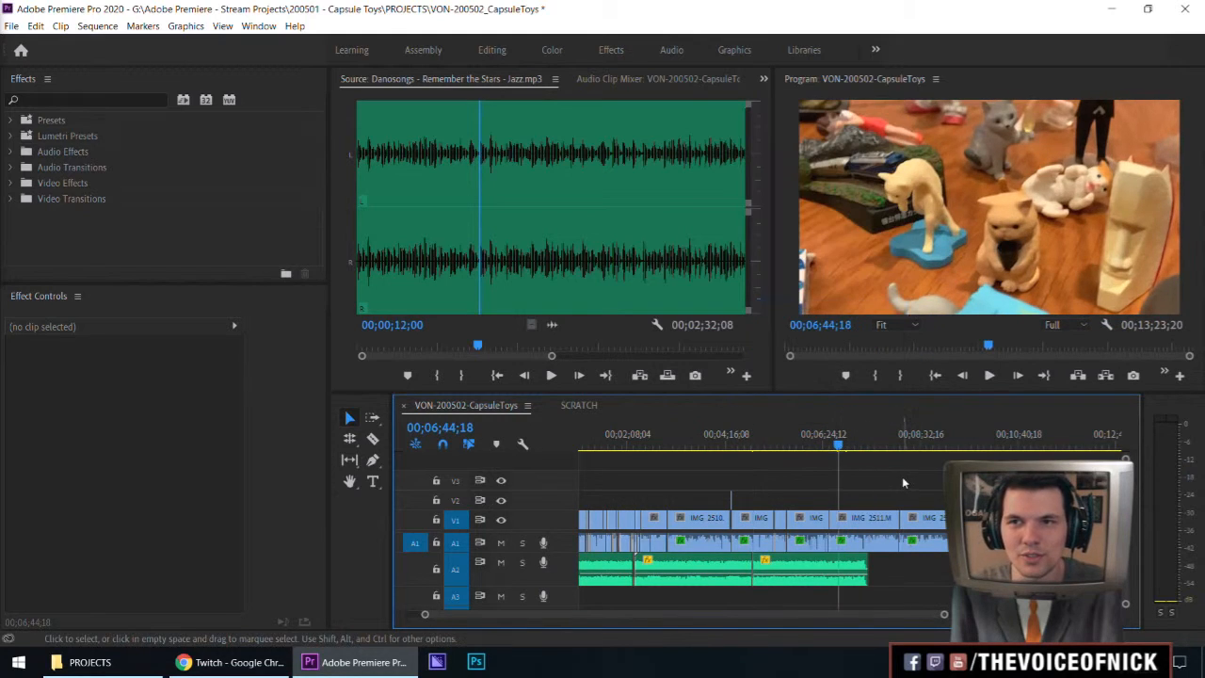
key("ctrl+s")
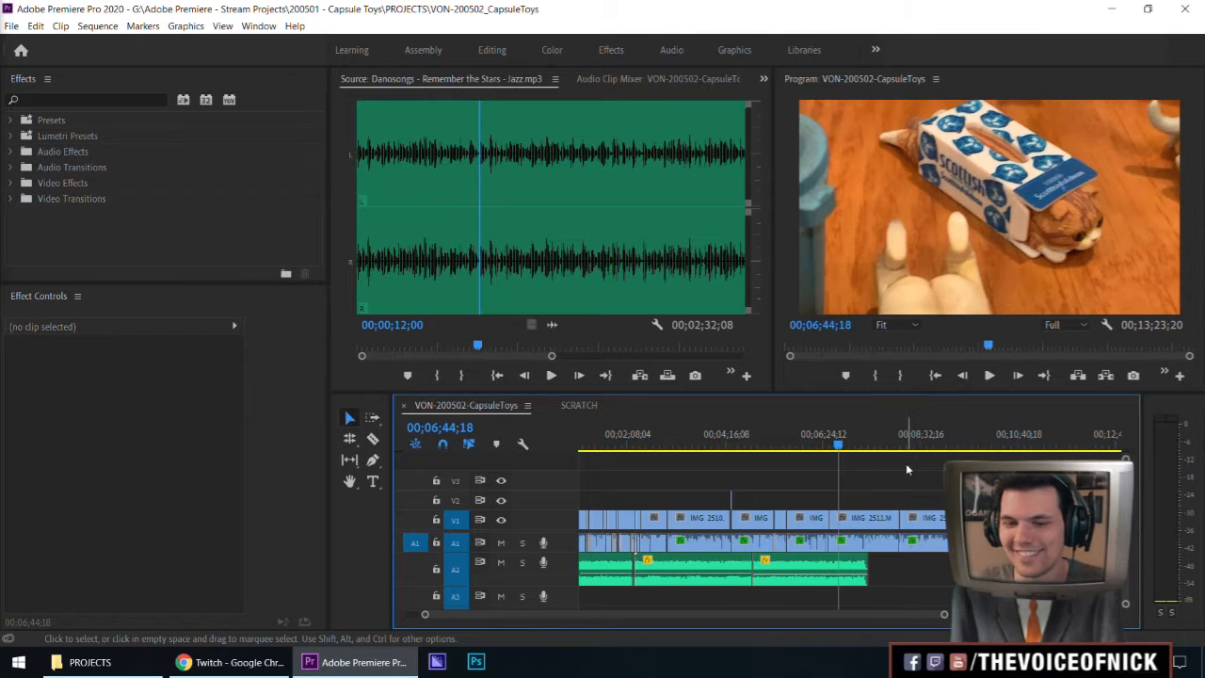
Watch from 00;06;44;18 to 00;07;21;00 and stop playback where the A2 music fades out.
key("equal")
key("equal")
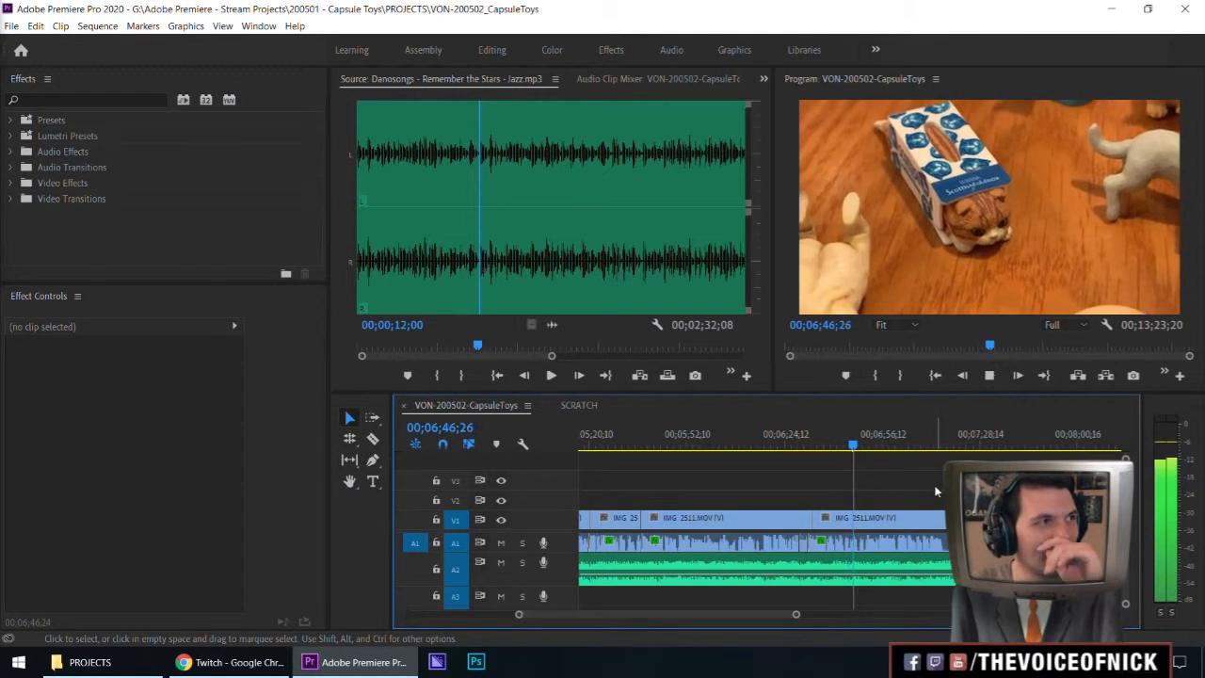
key("space")
key("ctrl+s")
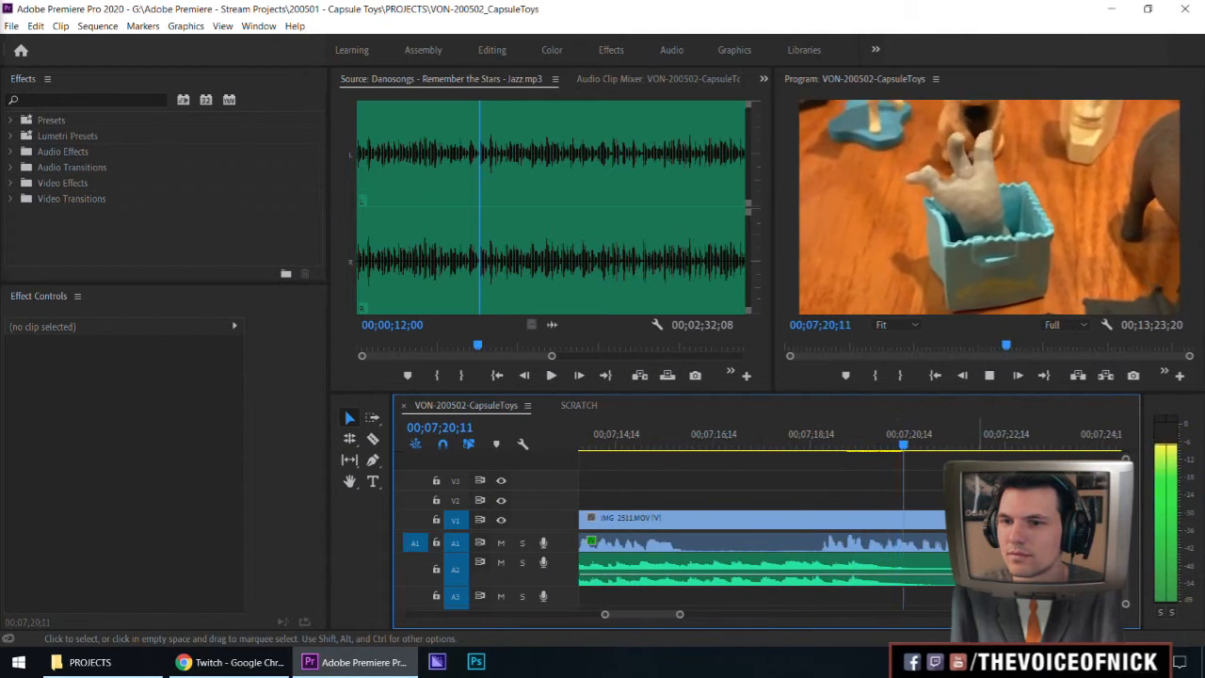
key("space")
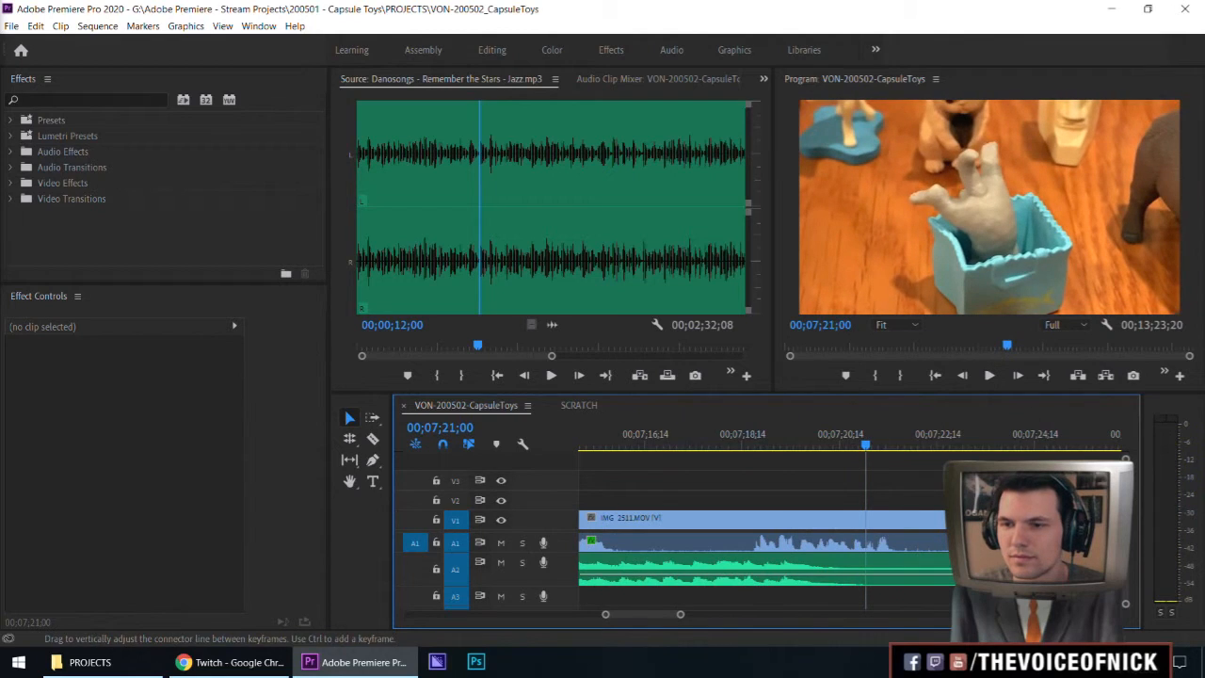
Trim the end of the A2 music to the playhead at 00;07;21;00 and place a duplicate of the music clip directly after it.
mouse_move(922, 579)
left_mouse_down()
mouse_move(869, 580)
mouse_move(907, 583)
left_mouse_up()
key("minus")
key("minus")
key("minus")
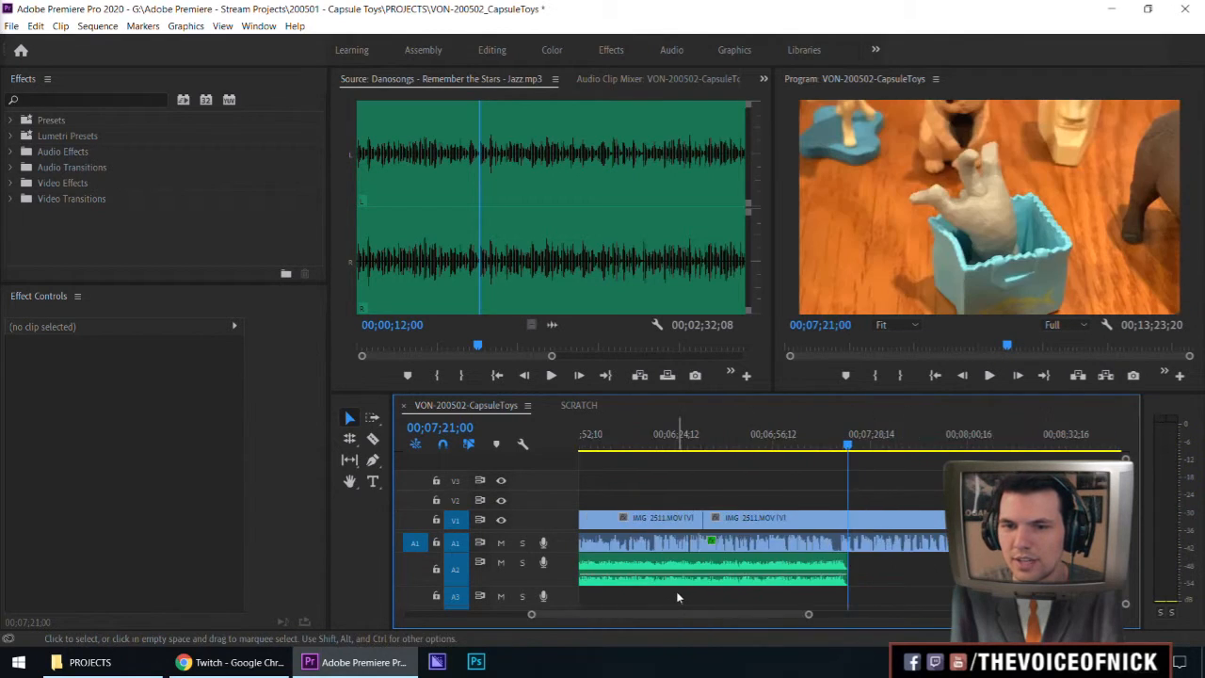
left_click_drag(674, 585, 894, 581)
left_click(864, 474)
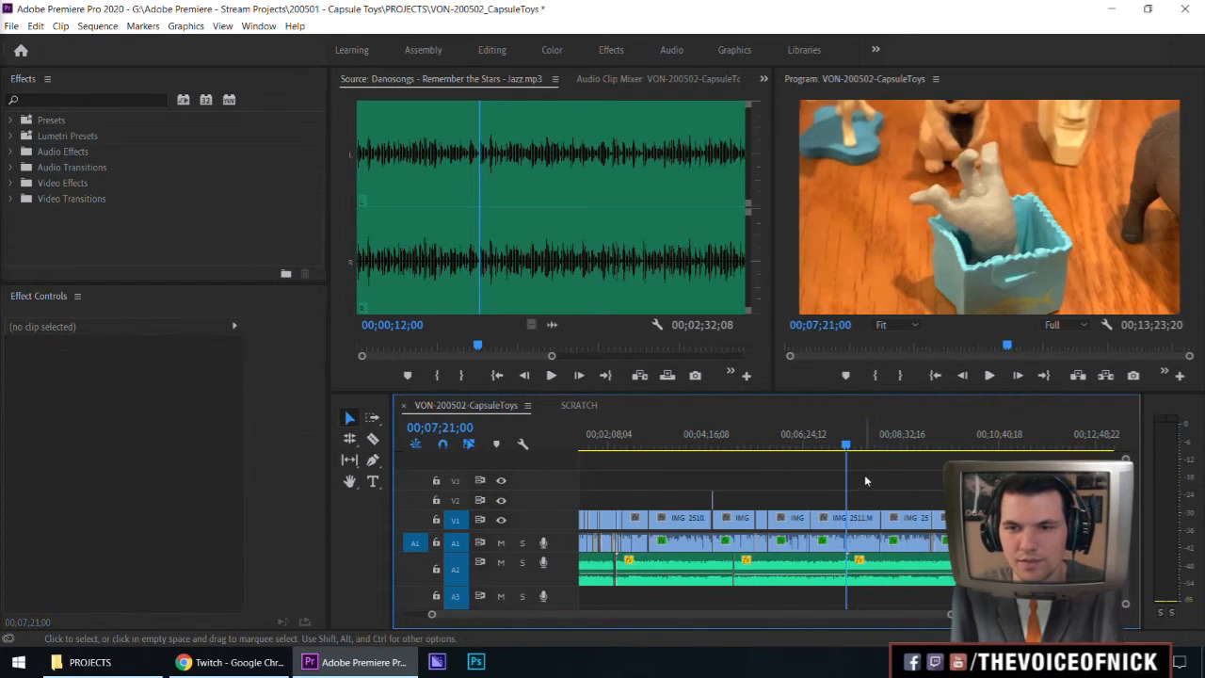
Play across the A2 music join at 00;07;21;00 from about 00;07;19;10 to check its timing.
key("equal")
key("equal")
key("equal")
key("equal")
key("equal")
key("j")
key("j")
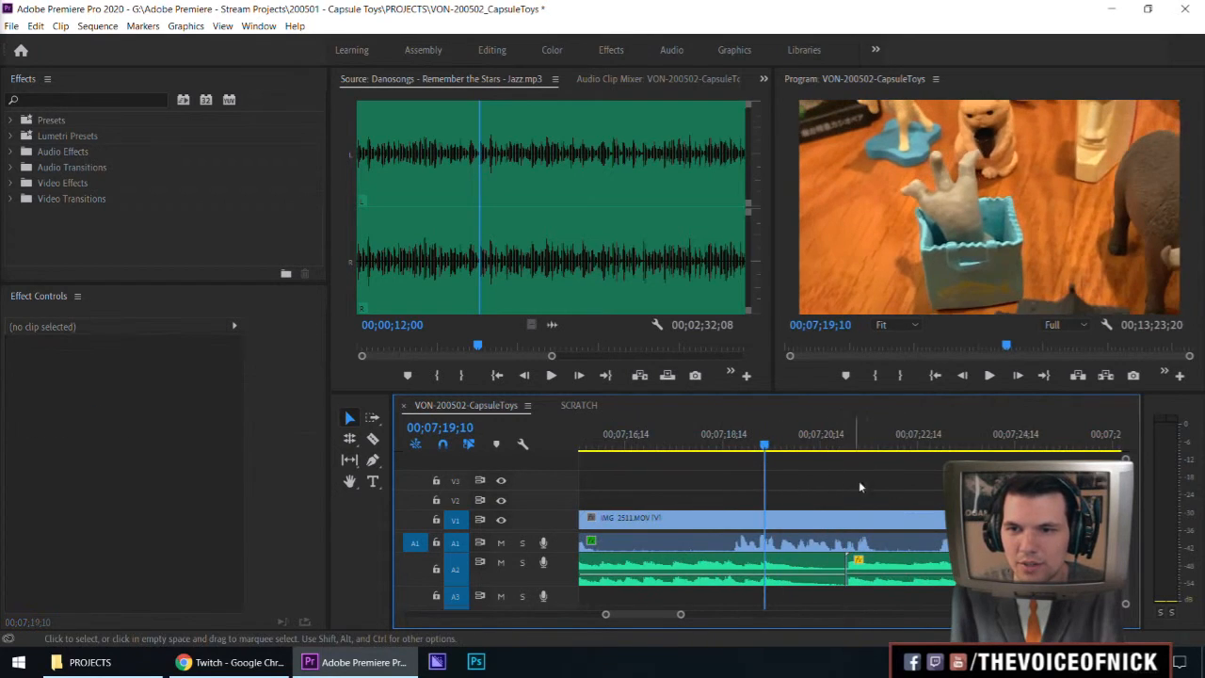
key("l")
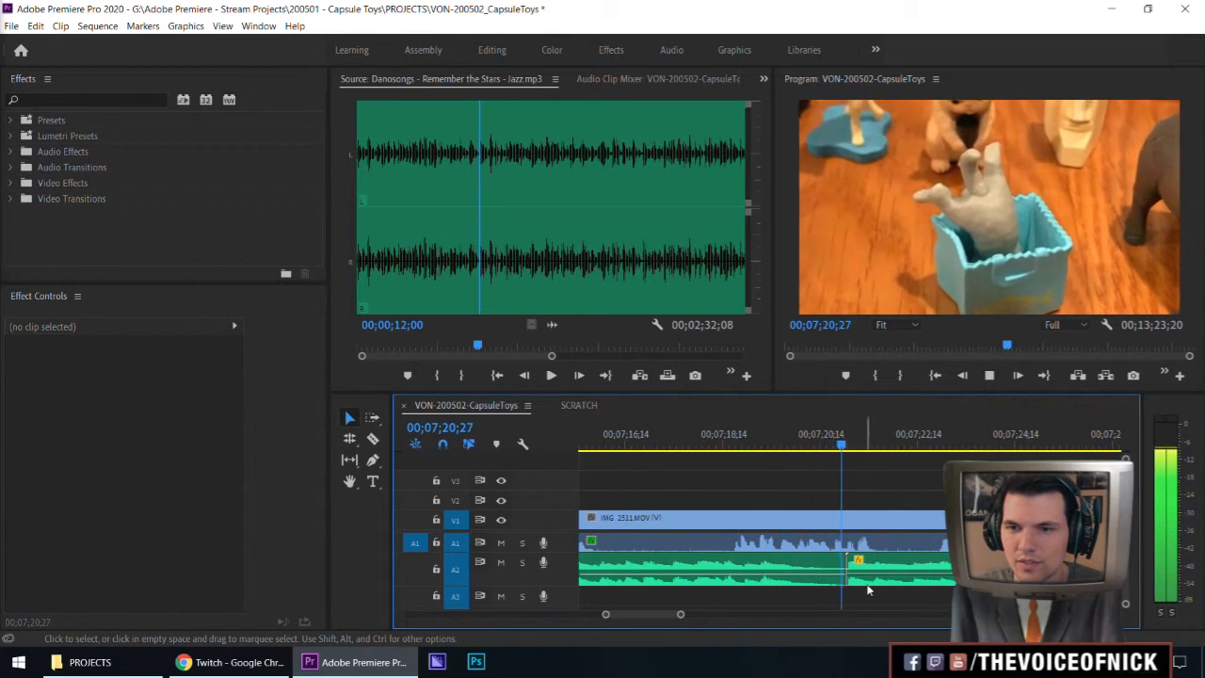
Move the second A2 music clip earlier to start at about 00;07;20;13, overwriting the previous clip's end, and replay the join.
left_click_drag(896, 585, 868, 585)
left_click_drag(780, 440, 735, 439)
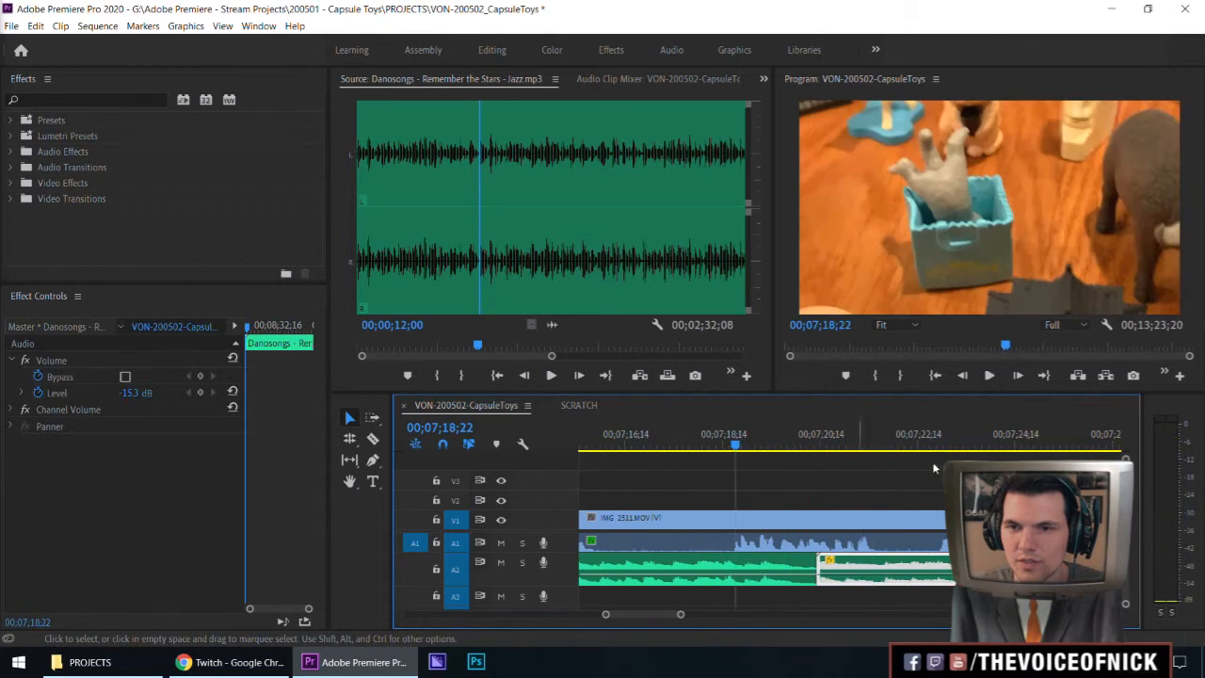
left_click(852, 478)
key("space")
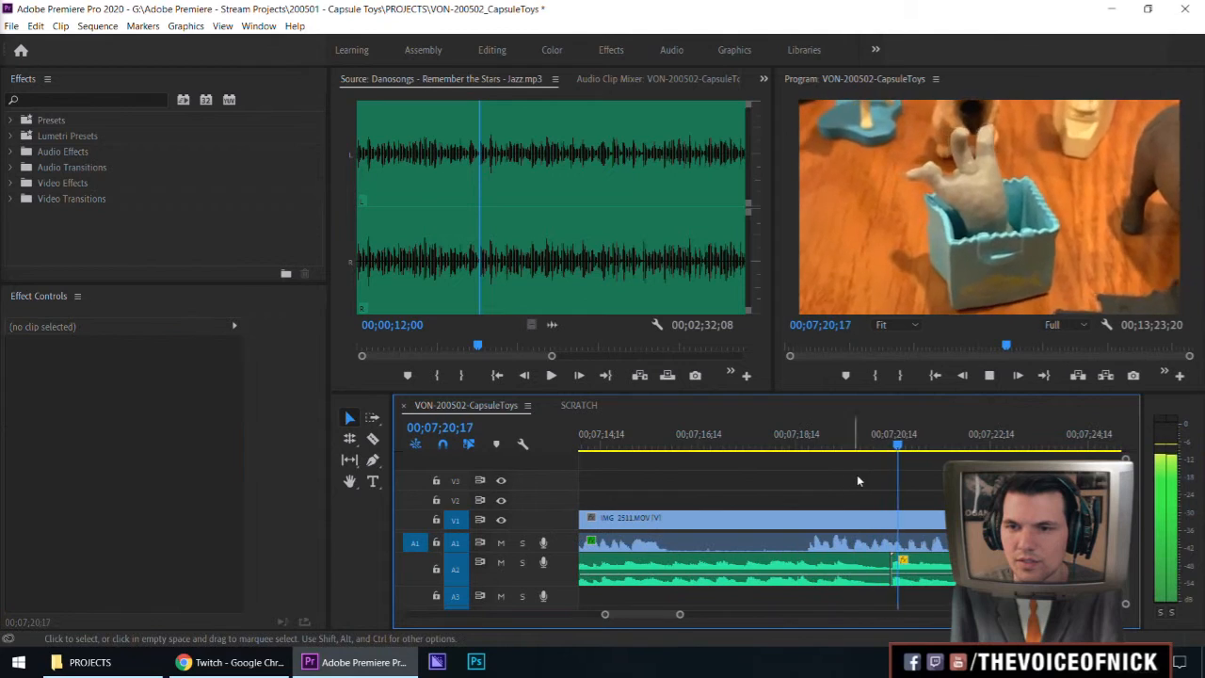
key("space")
Apply the default Constant Power transition at the A2 music cut near 00;07;20;13 and play across it.
right_click(717, 585)
left_click(734, 562)
left_click(629, 439)
key("space")
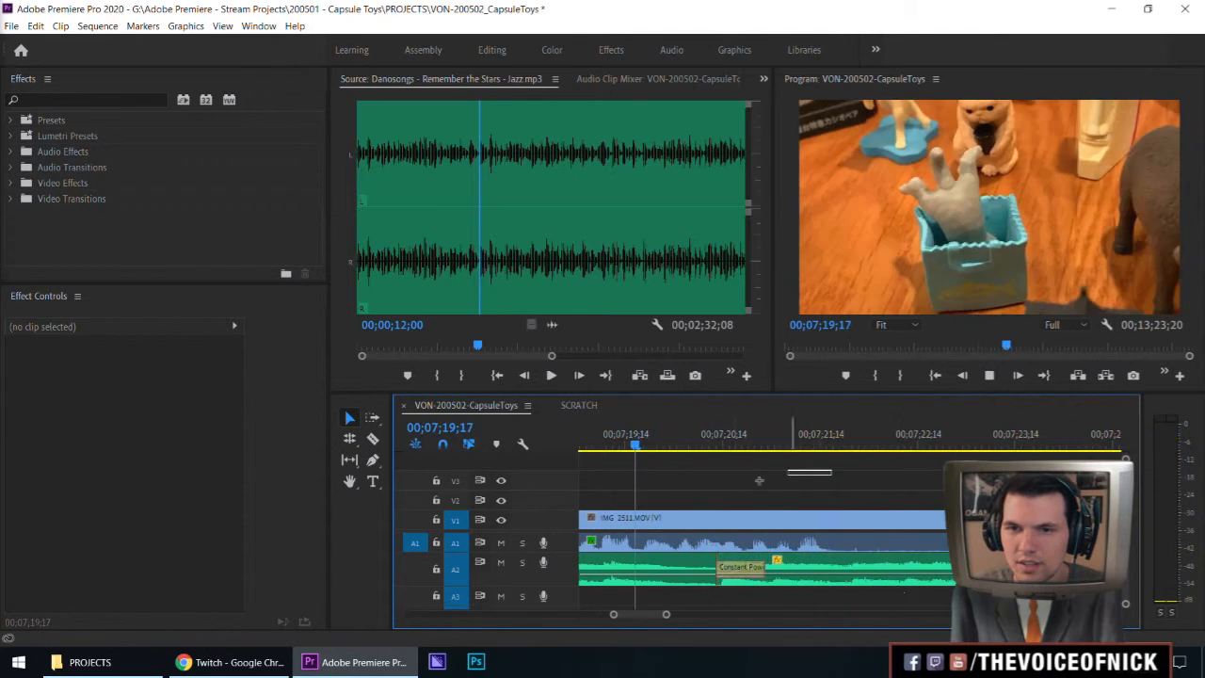
Shorten the Constant Power transition at the A2 music join to about half its length and replay the join.
left_click_drag(764, 567, 743, 568)
left_click(674, 442)
left_click(885, 468)
key("space")
key("minus")
key("minus")
key("minus")
key("minus")
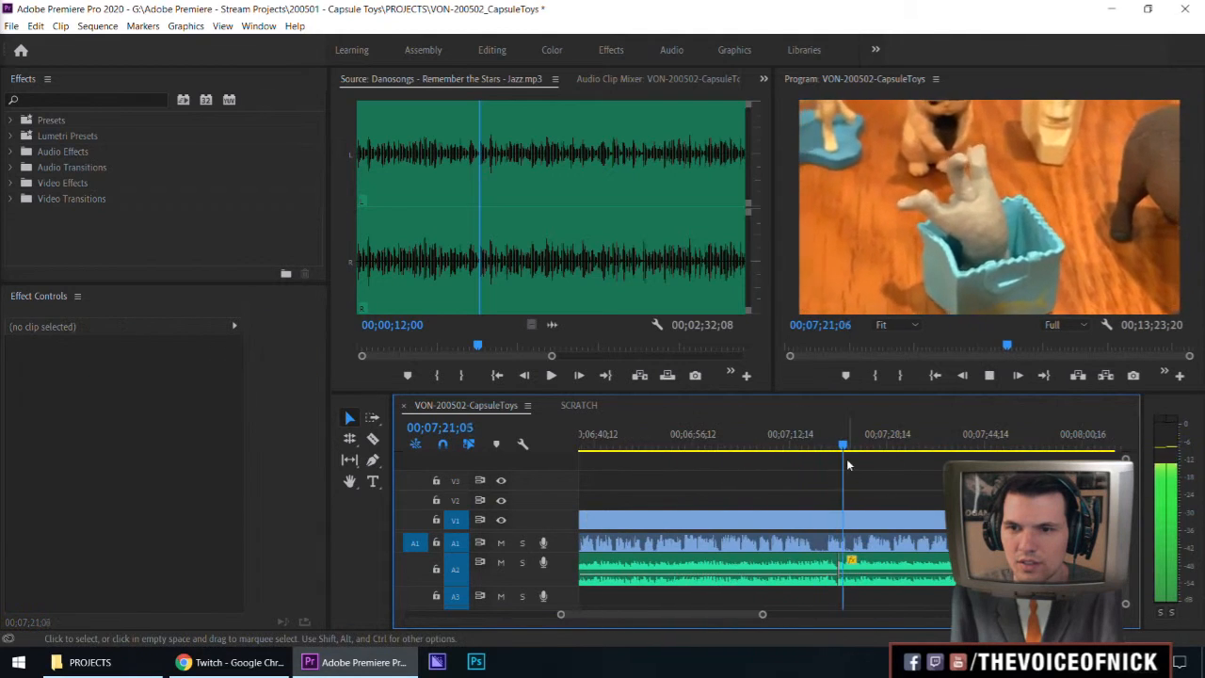
Solo the A2 music track and play from about 00;07;15;15 across the join to check the crossfade alone.
left_click(759, 437)
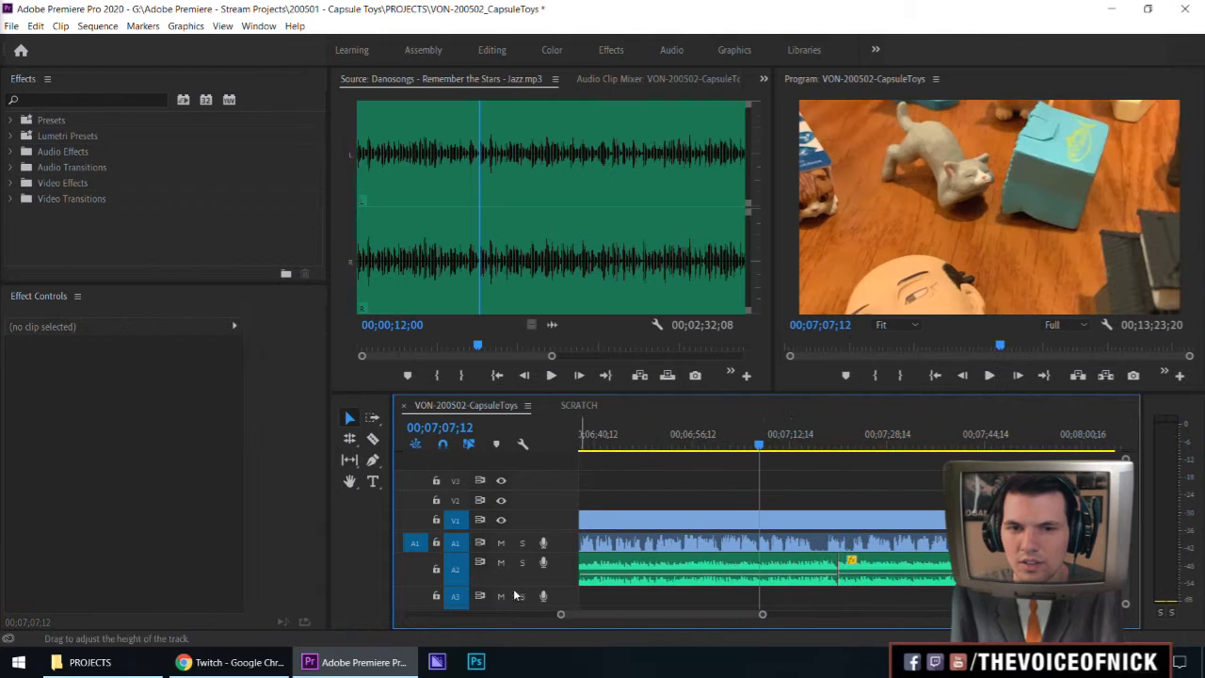
left_click(523, 563)
key("space")
left_click(809, 444)
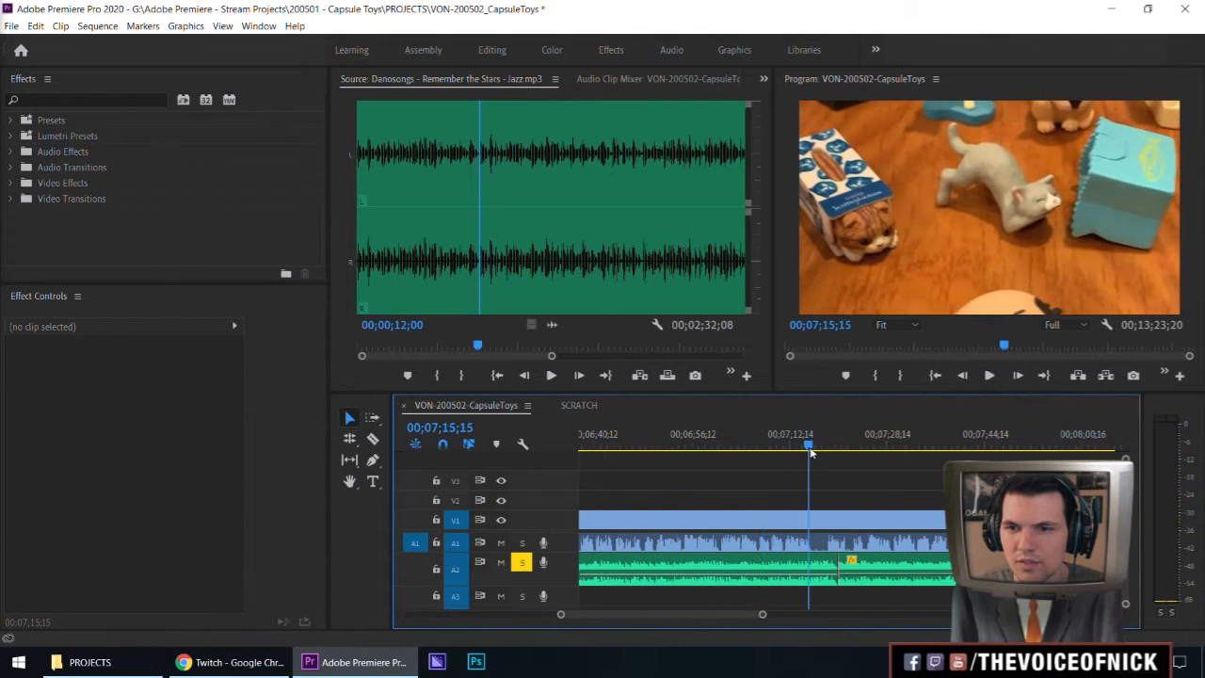
key("equal")
key("equal")
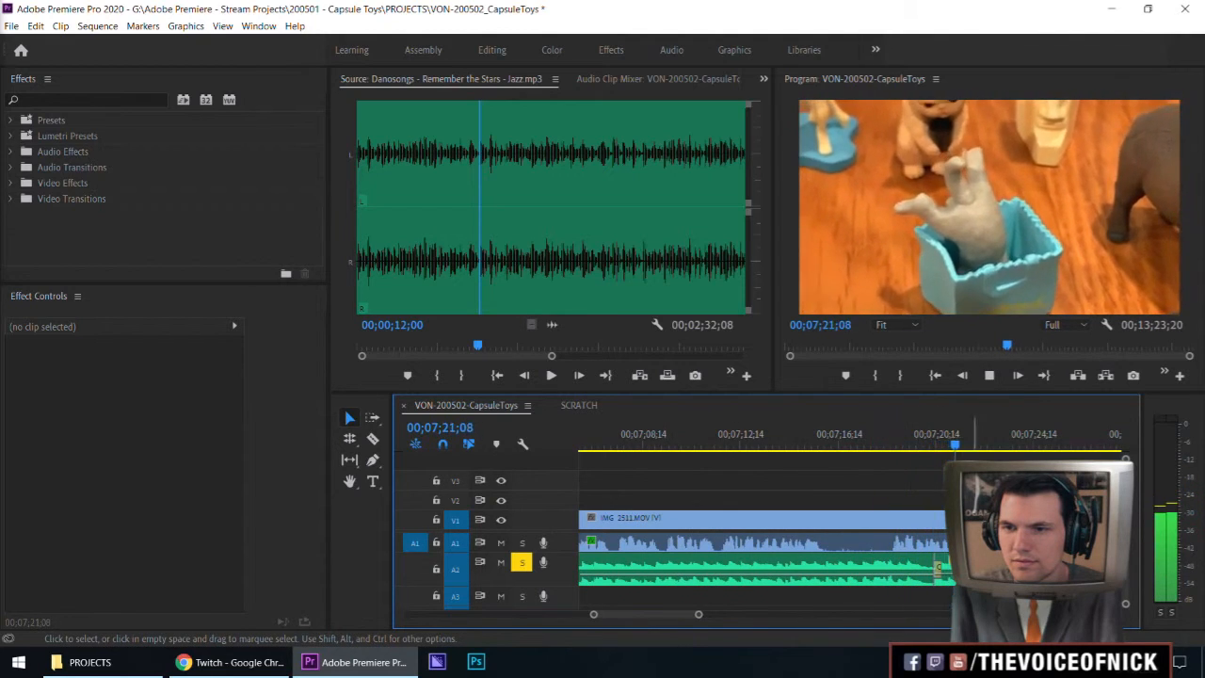
Further shorten the Constant Power transition at the A2 music join and replay the soloed music across it from about 00;07;19;24.
double_click(937, 567)
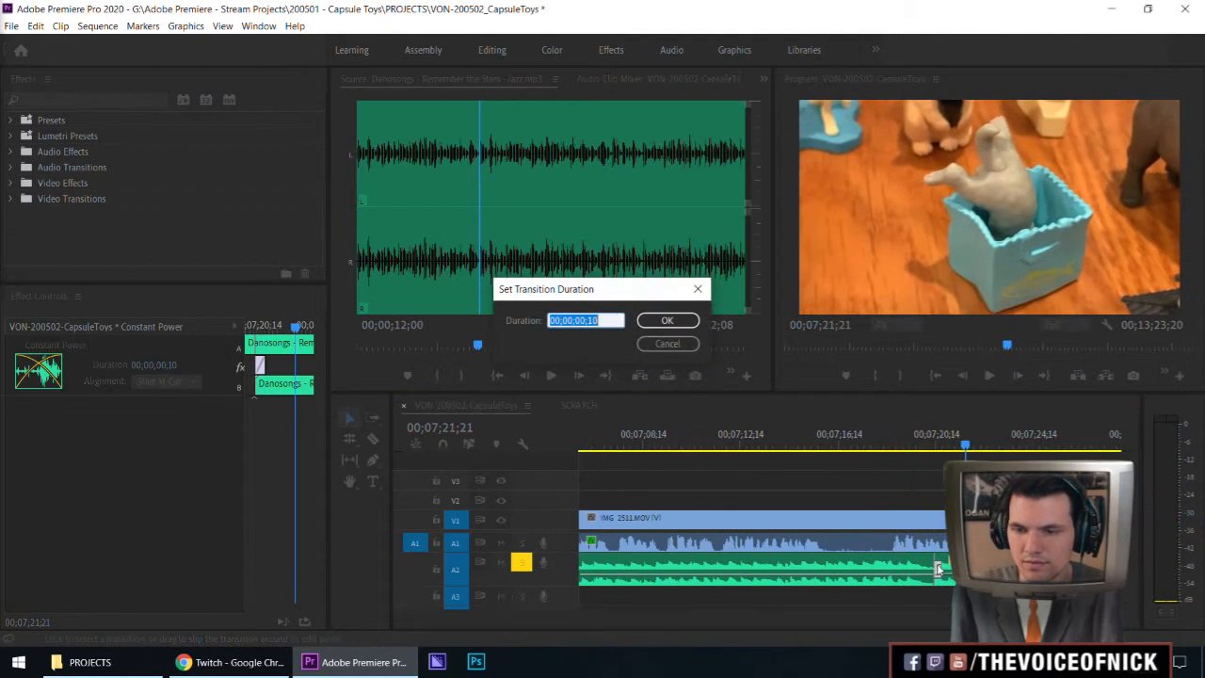
key("Return")
left_click(919, 443)
left_click(944, 485)
key("space")
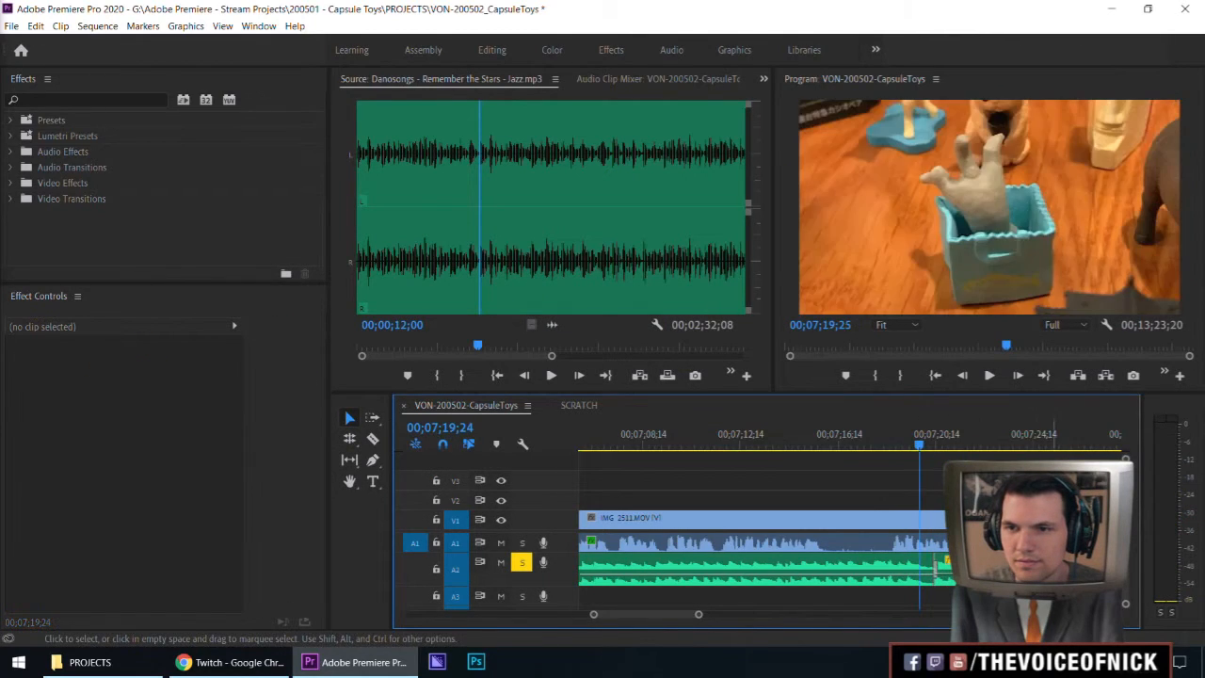
key("space")
Turn off solo on the A2 music track and play the full mix across the join from about 00;07;16;14.
left_click(522, 562)
left_click(843, 443)
key("space")
key("minus")
key("minus")
key("equal")
key("minus")
key("equal")
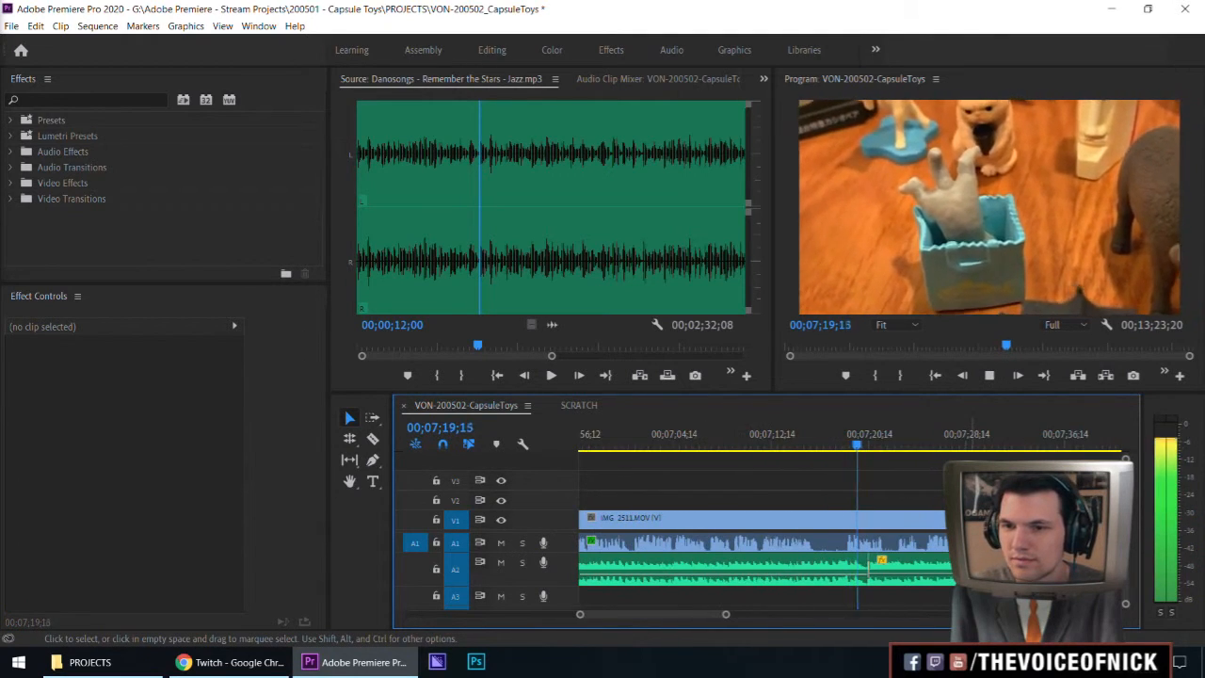
key("minus")
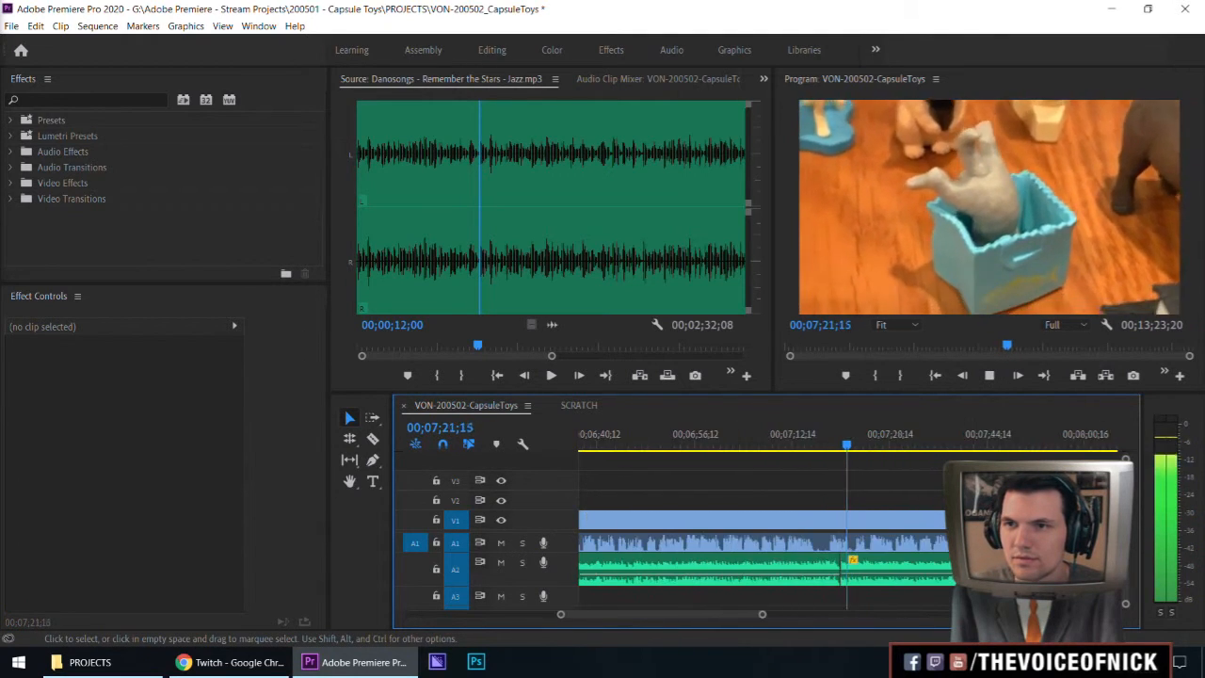
key("minus")
key("equal")
key("equal")
key("equal")
key("equal")
key("equal")
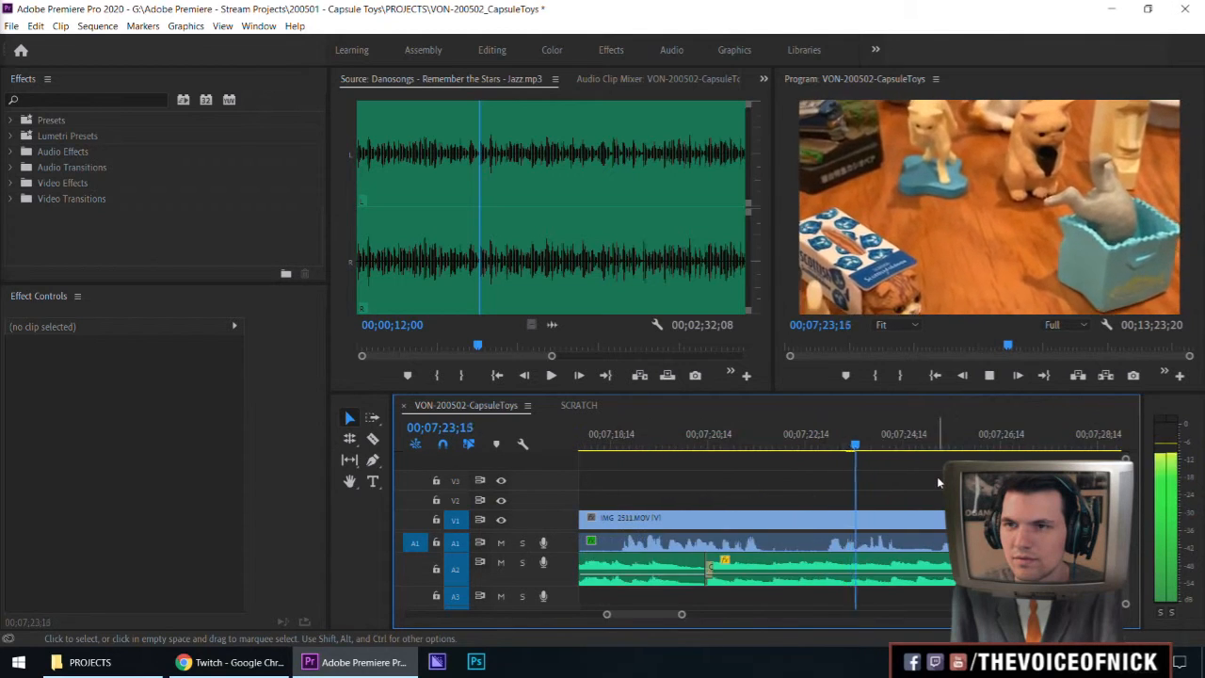
Review the toy animals footage with voice and music from about 00;07;23 to 00;07;43.
key("minus")
key("minus")
key("equal")
key("minus")
key("minus")
key("minus")
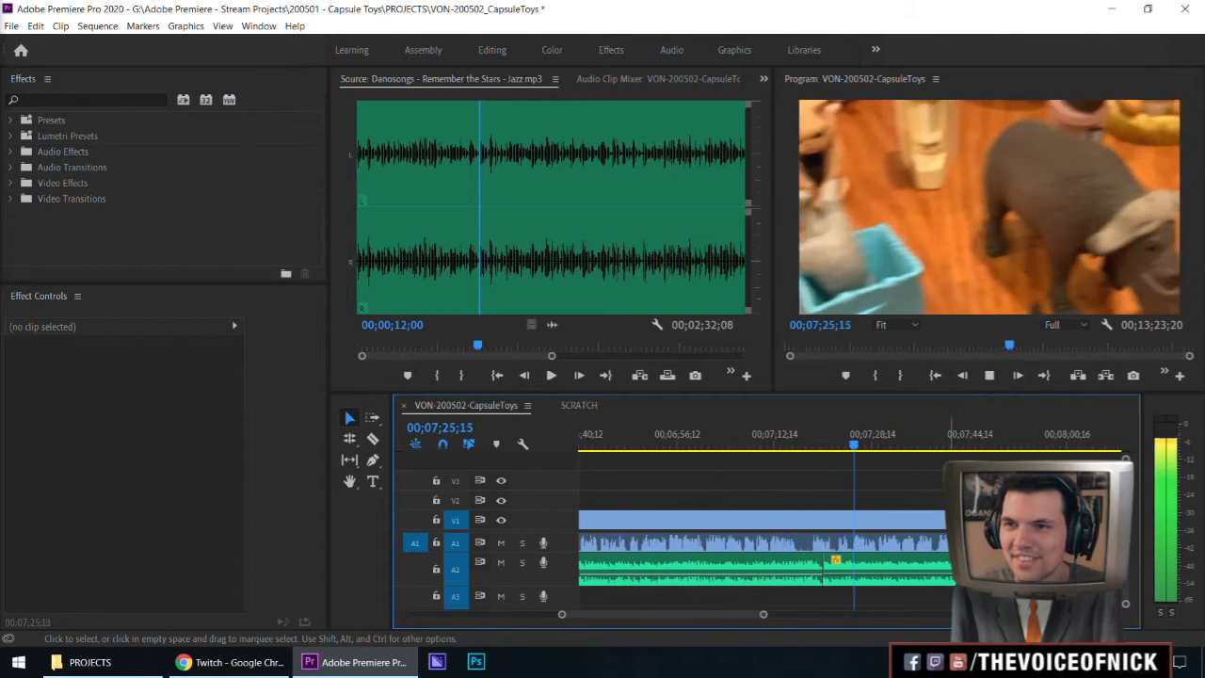
key("minus")
key("minus")
key("equal")
key("equal")
key("minus")
key("minus")
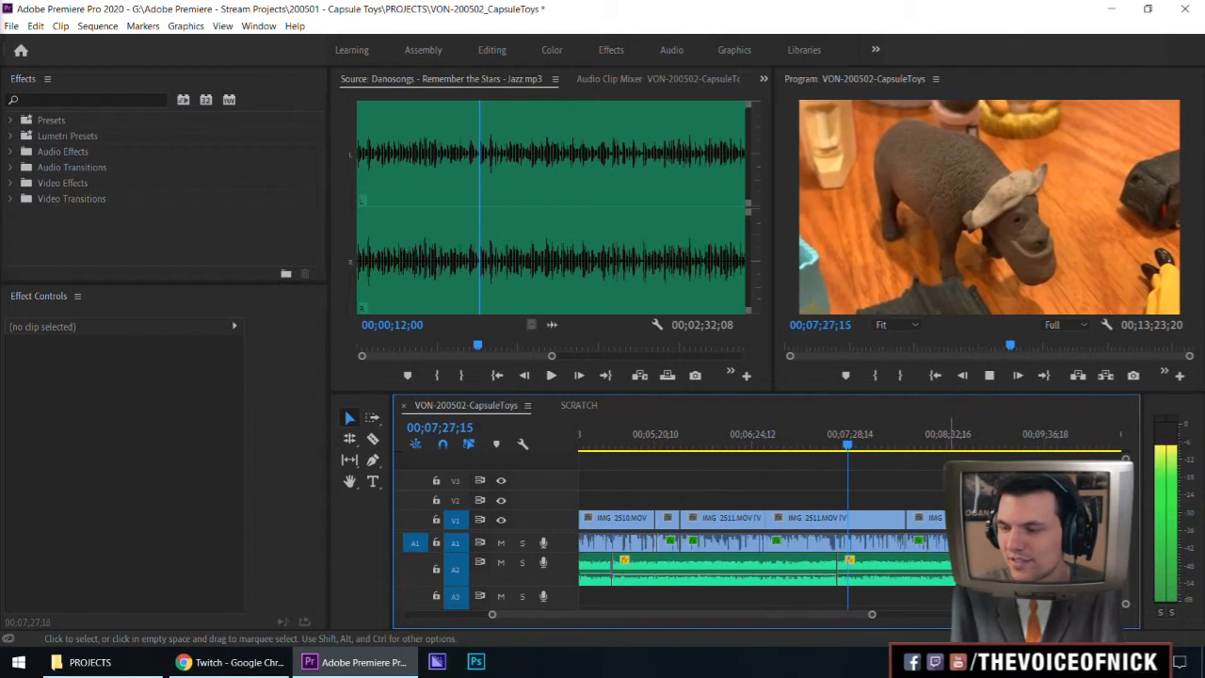
key("minus")
key("minus")
key("equal")
key("equal")
key("equal")
key("equal")
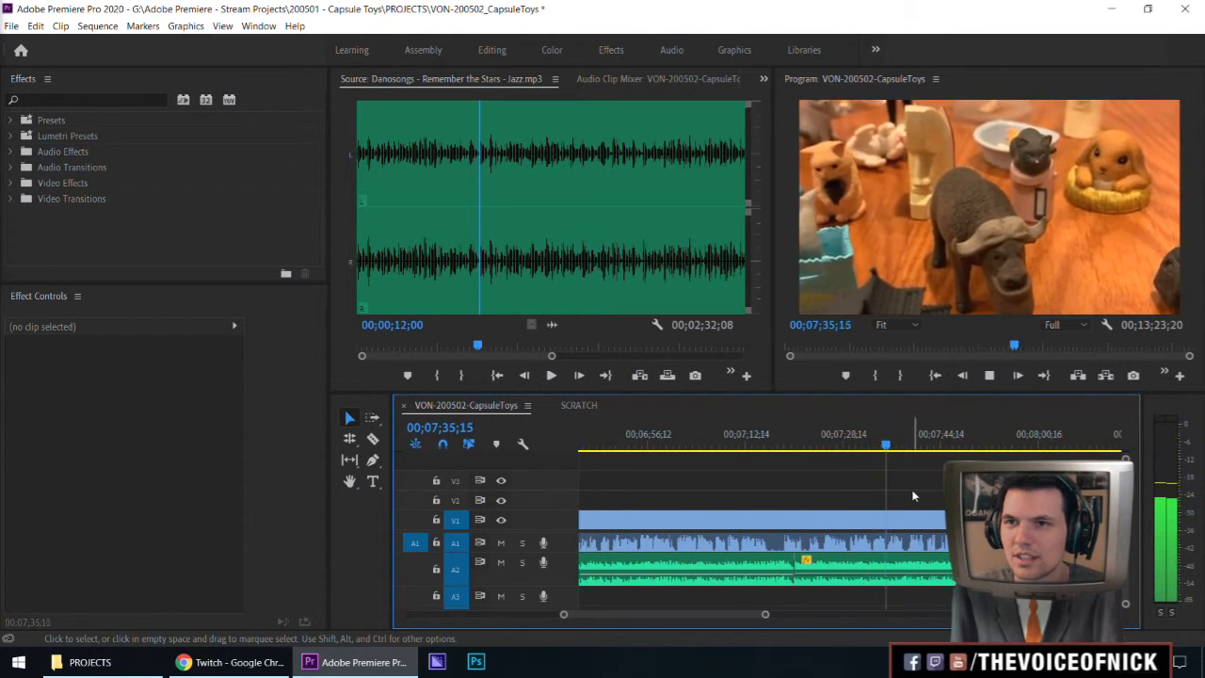
scroll(911, 495, "down", 1)
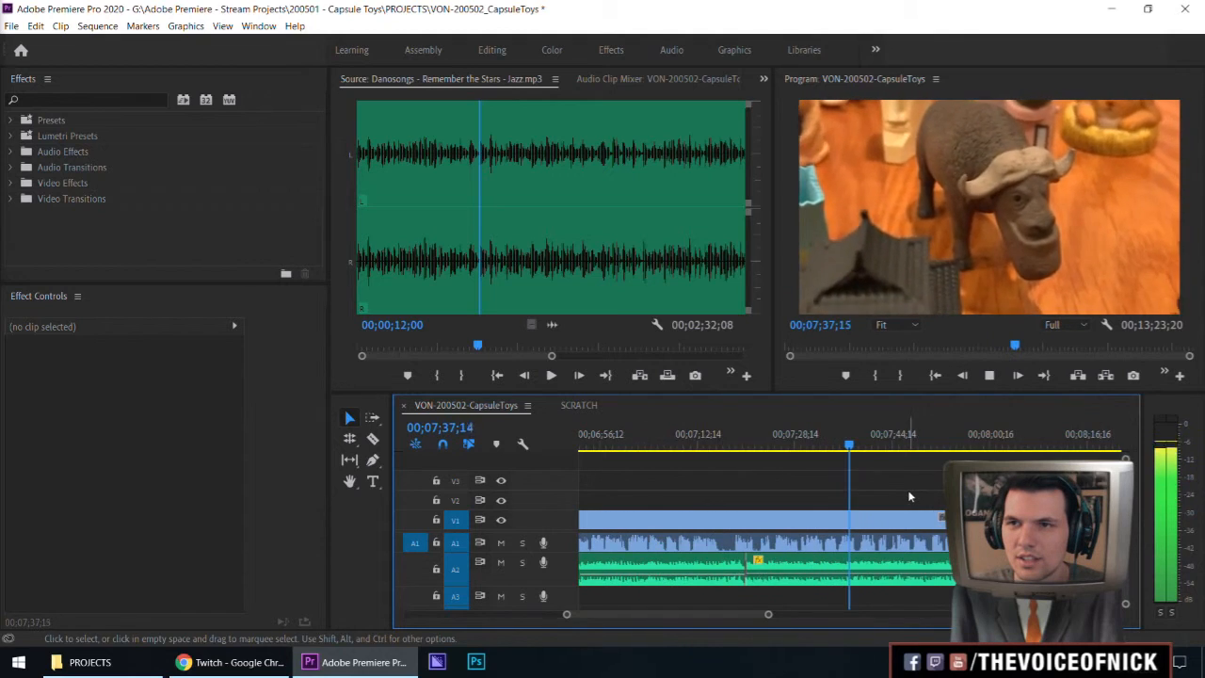
key("minus")
key("equal")
key("equal")
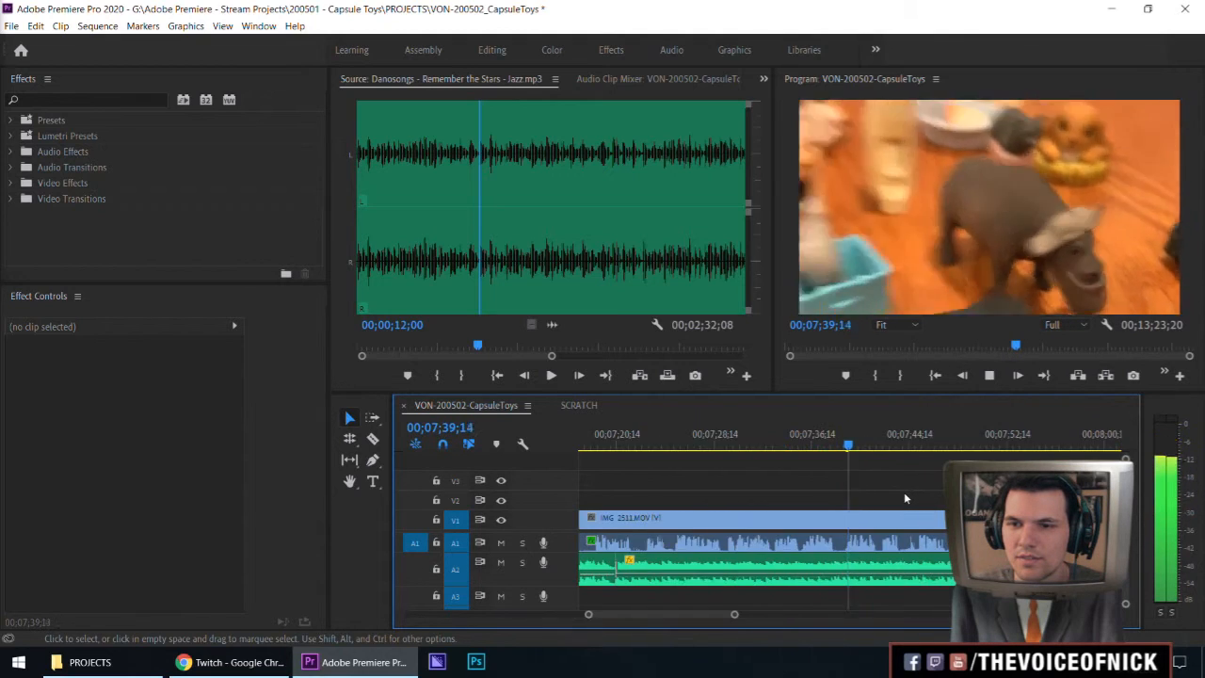
key("equal")
key("equal")
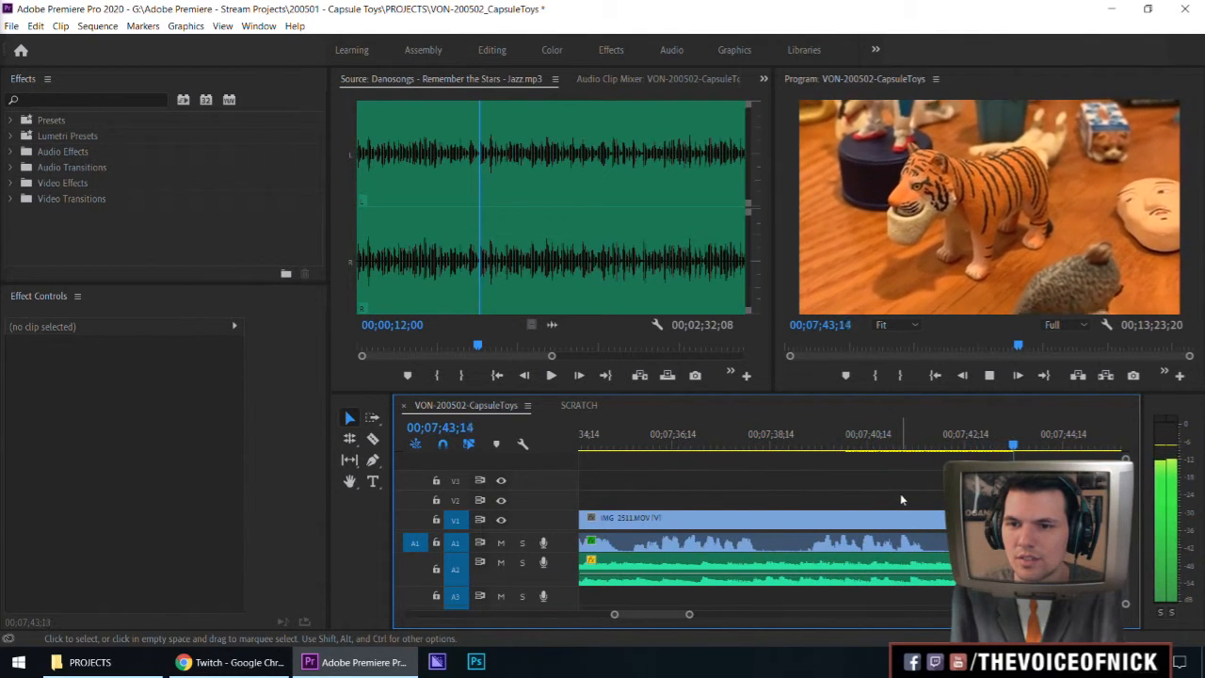
Replay earlier stretches back to about 00;07;22 to look for footage to cut after the music join.
key("minus")
left_click(815, 446)
left_click_drag(737, 460, 716, 459)
key("space")
left_click_drag(775, 490, 804, 480)
scroll(804, 480, "up", 2)
left_click(784, 442)
left_click_drag(882, 476, 832, 481)
key("space")
scroll(825, 471, "up", 1)
left_click(769, 444)
key("space")
scroll(866, 471, "up", 1)
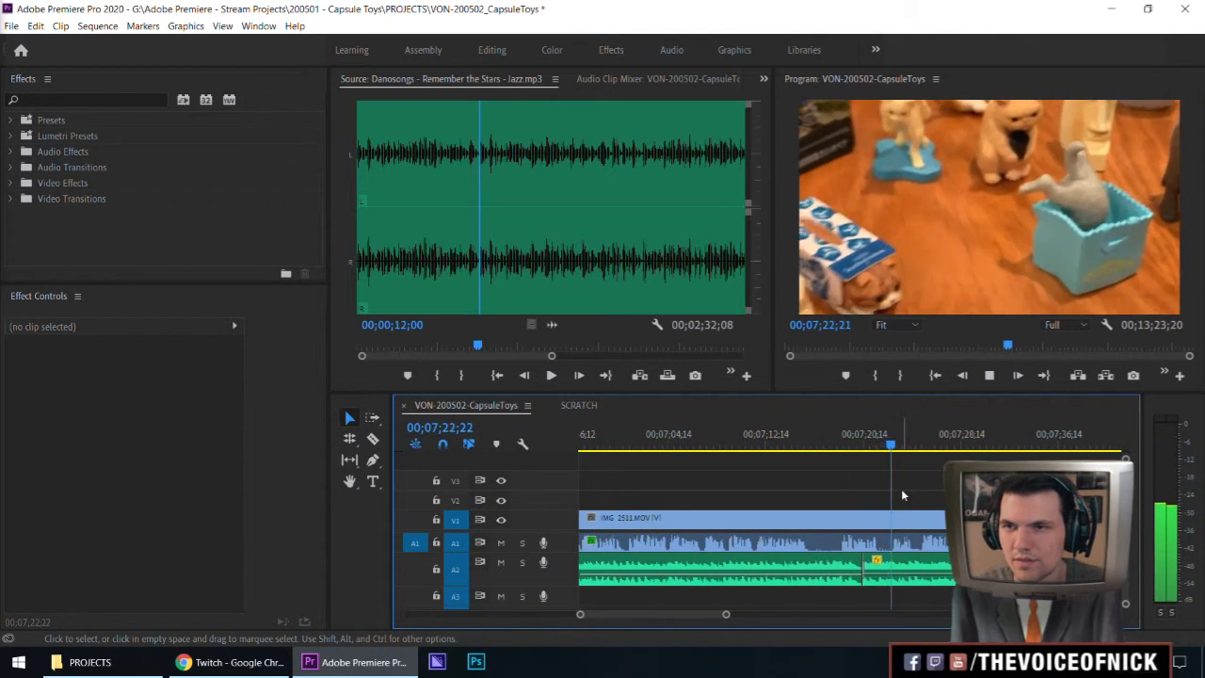
scroll(900, 489, "down", 1)
scroll(849, 489, "down", 1)
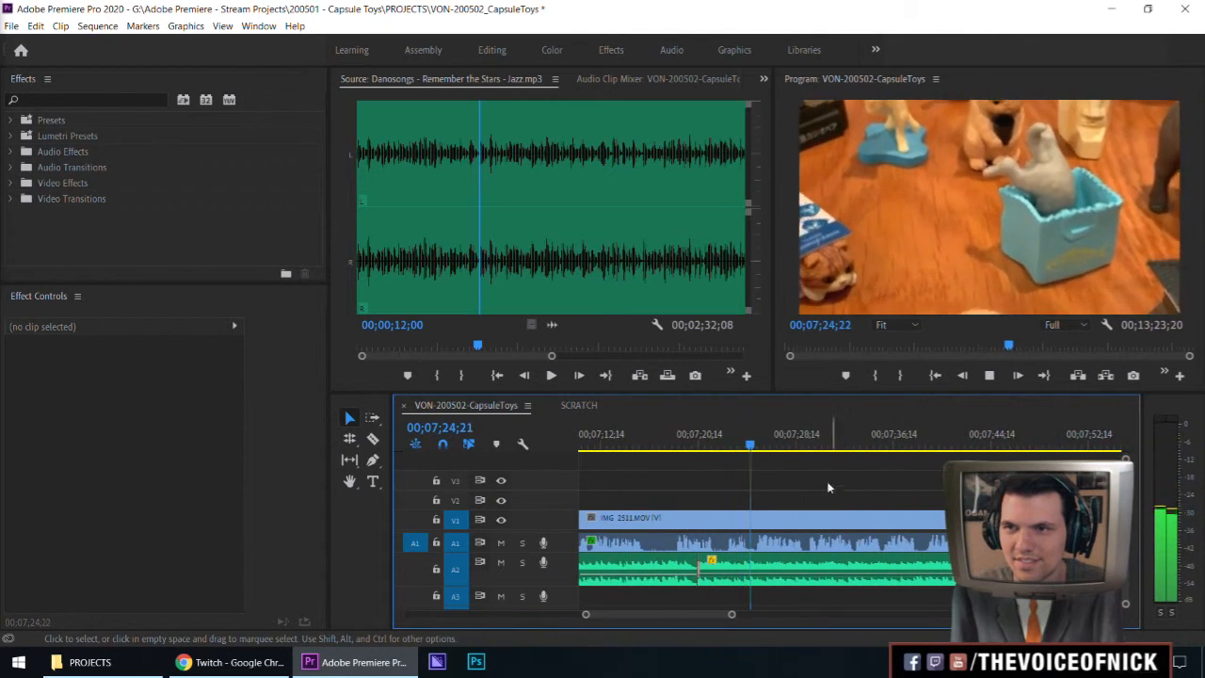
key("space")
key("c")
left_click(752, 521, "shift")
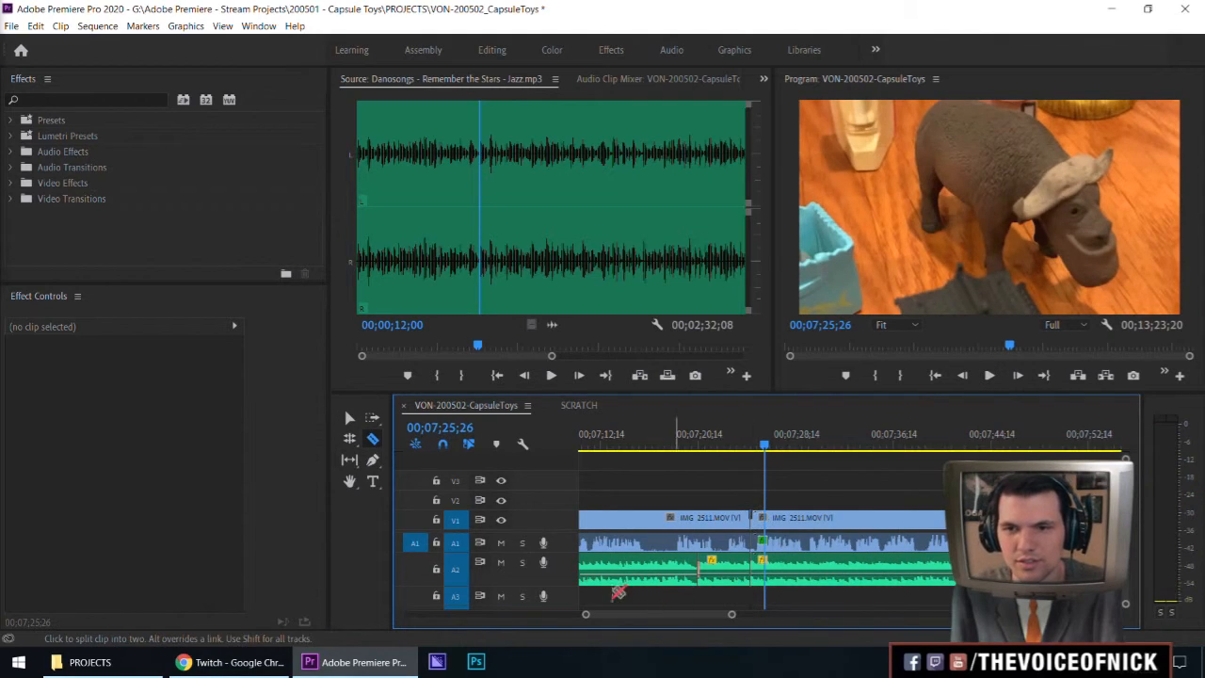
key("ctrl+z")
Lock the A2 music track against edits.
left_click(435, 570)
Try cutting a short piece out of the V1 and A1 clip at about 00;07;22, closing the gap and replaying the cut.
left_click(718, 519, "shift")
key("v")
left_click(722, 535)
key("shift+Delete")
left_click_drag(721, 446, 707, 446)
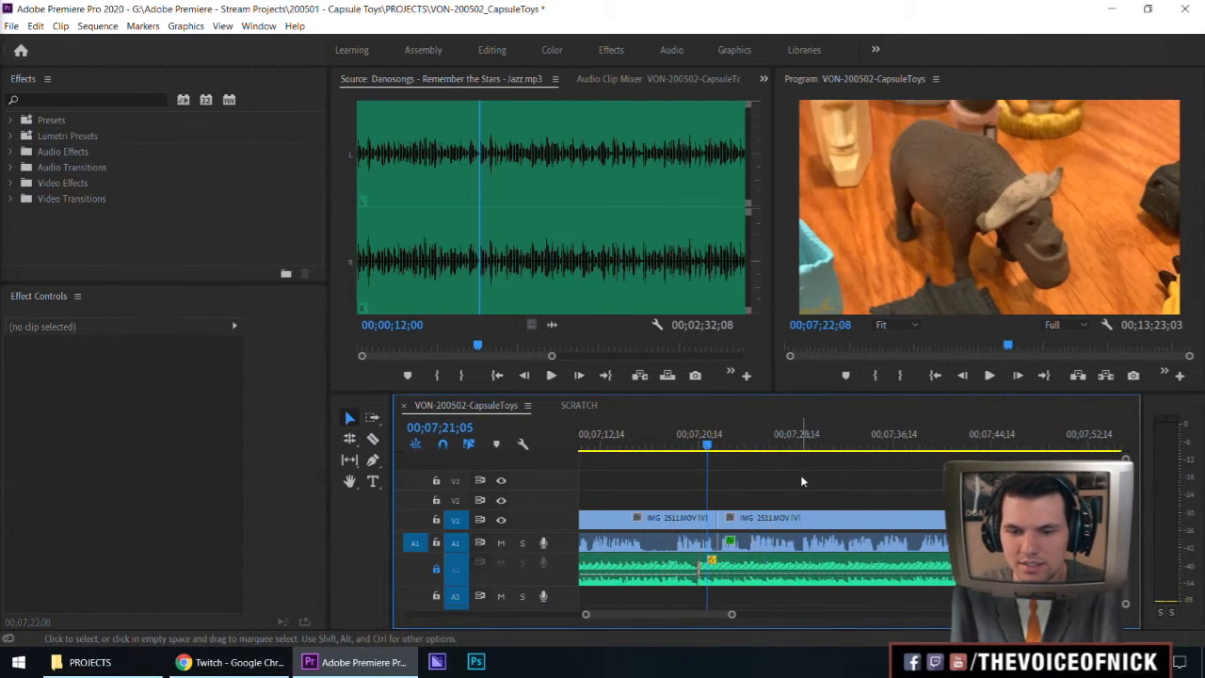
key("=")
key("=")
key("=")
key("space")
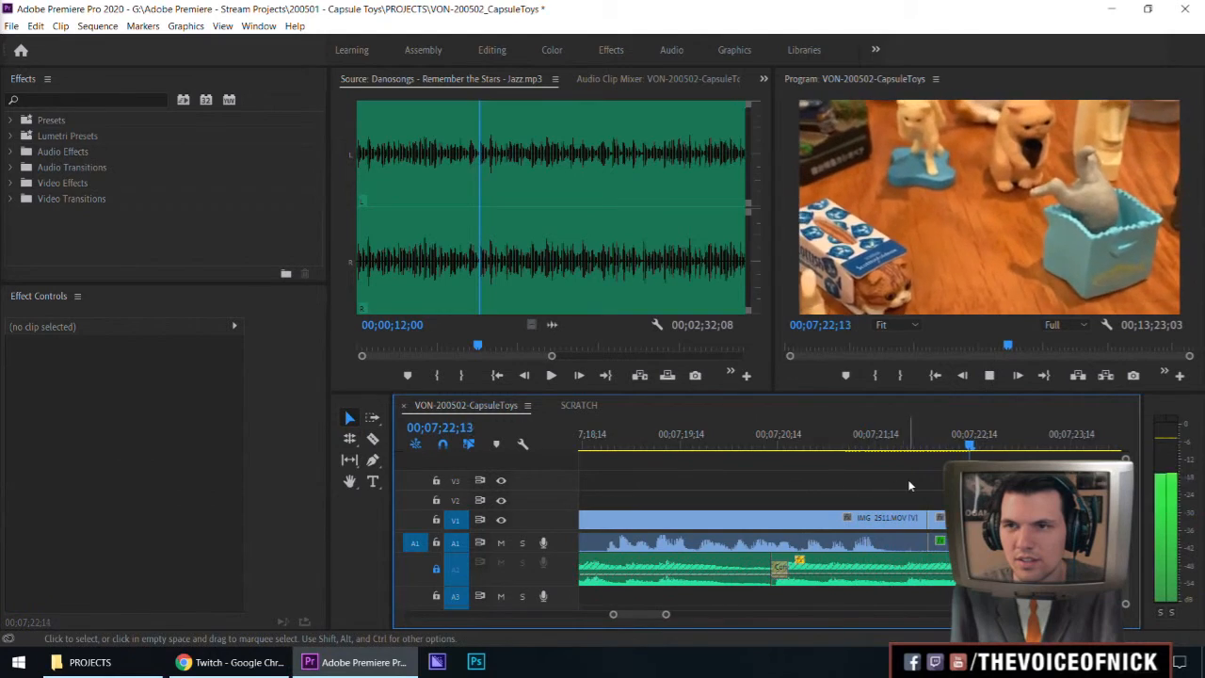
key("space")
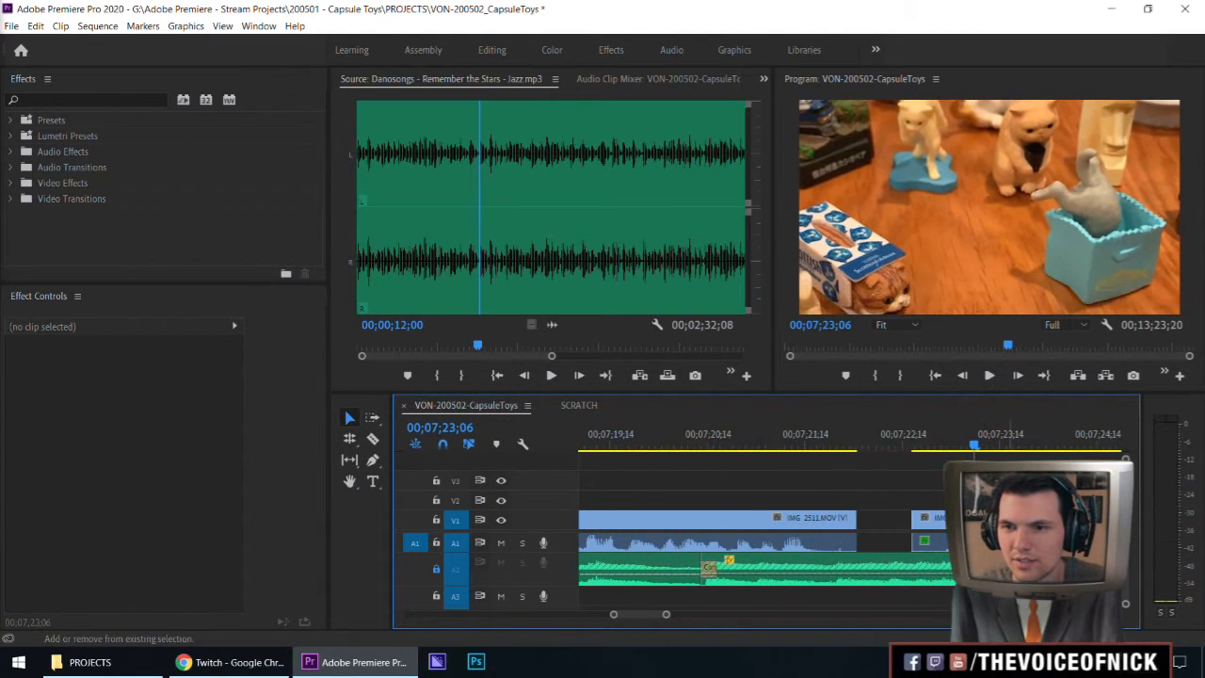
Undo the ripple delete and the cuts made in the V1 and A1 clip near 00;07;22.
key("ctrl+z")
scroll(916, 509, "down", 2)
key("ctrl+shift+z")
key("ctrl+z")
key("ctrl+z")
Cut about 12 frames out of the V1 and A1 clip just before 00;07;25;02, close the gap and replay the edit.
key("space")
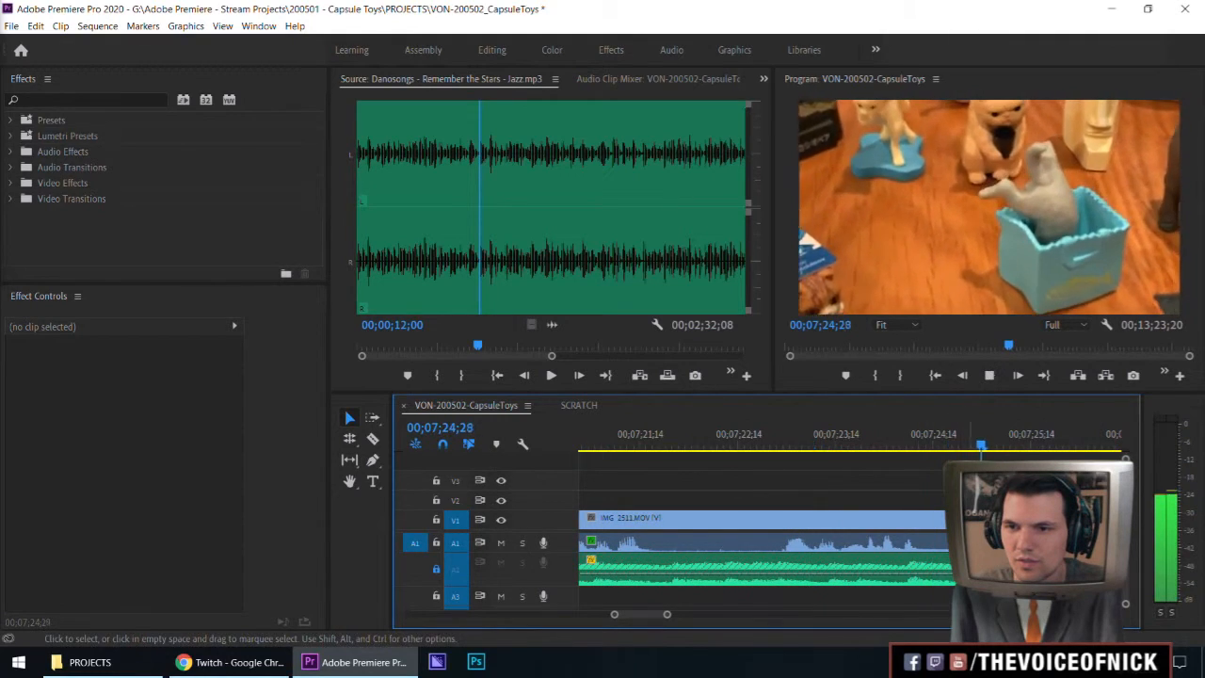
key("space")
key("c")
left_click(992, 519)
key("v")
left_click(995, 520)
key("shift+Delete")
left_click(854, 443)
key("space")
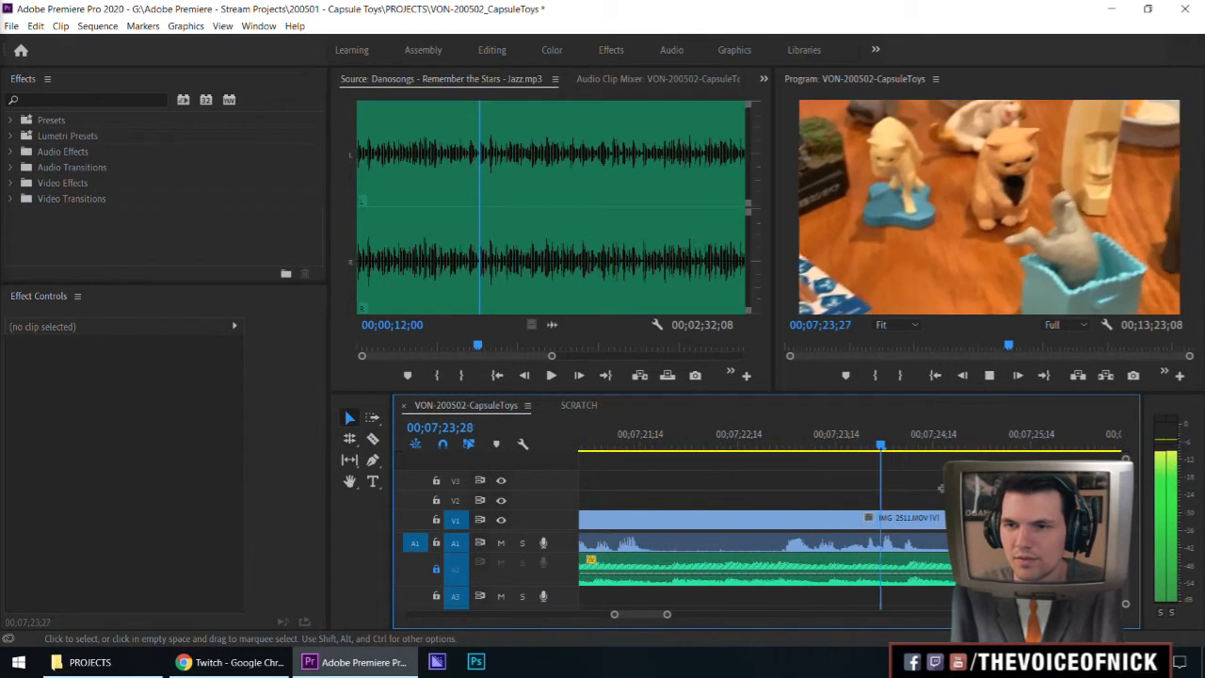
Play on to about 00;07;30 and split the V1 and A1 clip at about 00;07;28;24, before the next spoken part.
key("minus")
key("minus")
key("minus")
key("minus")
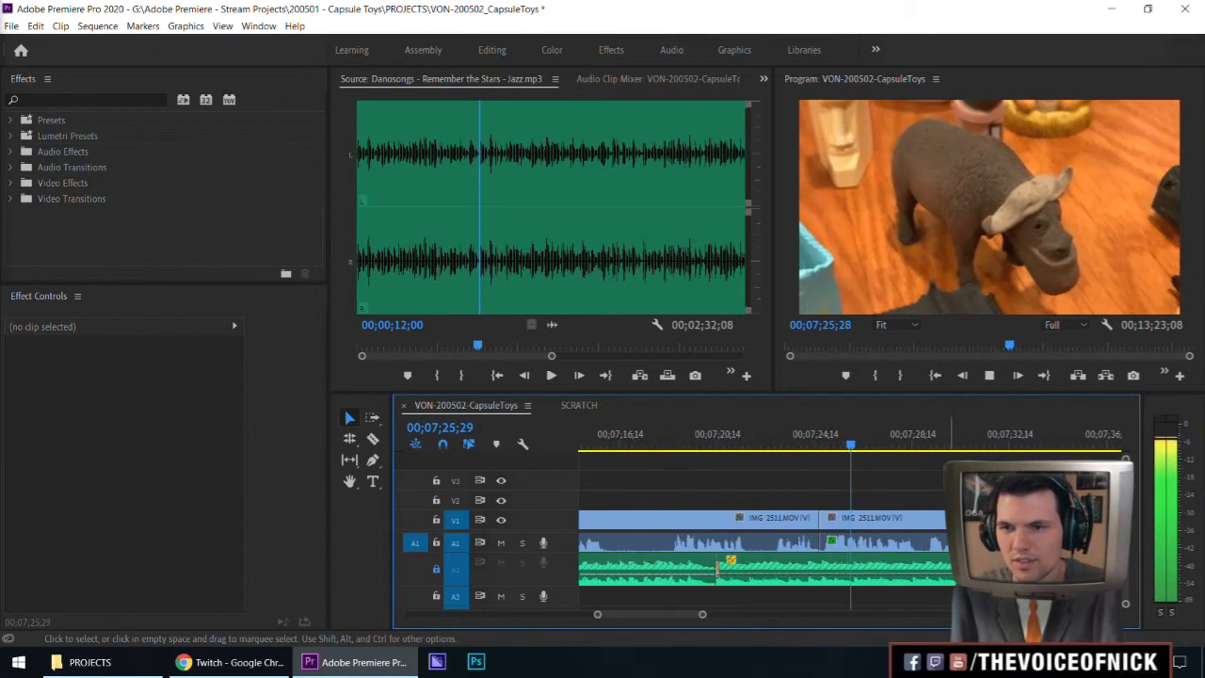
scroll(887, 482, "down", 3)
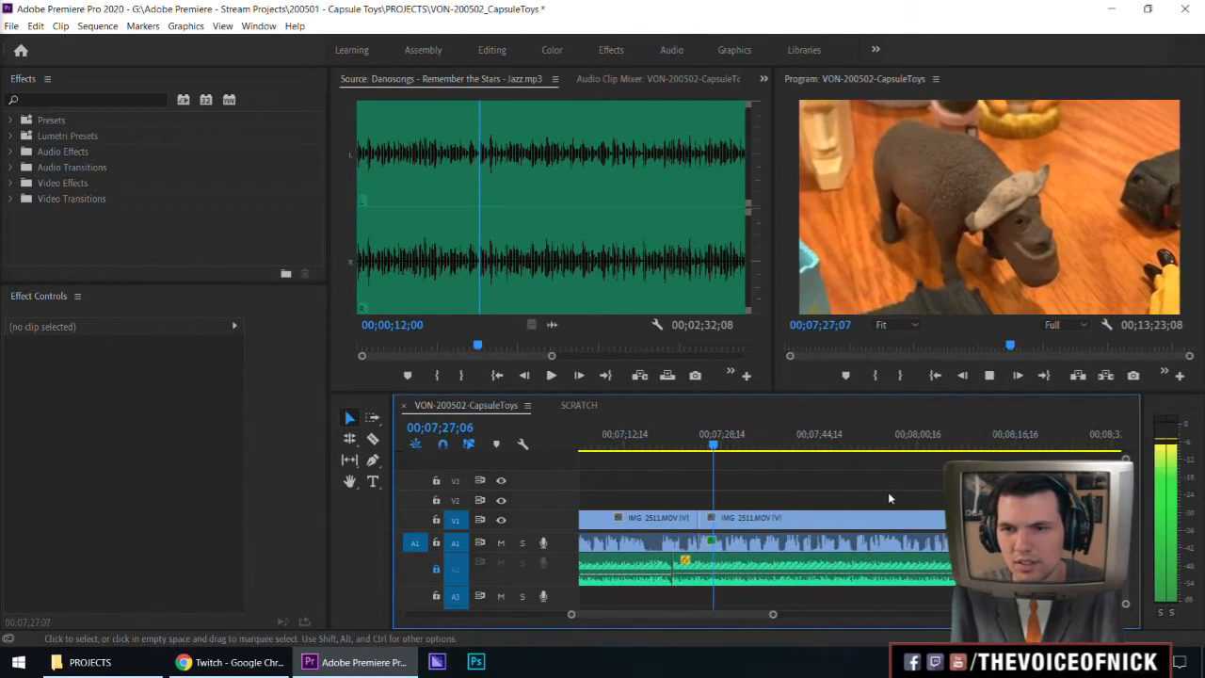
key("equal")
key("equal")
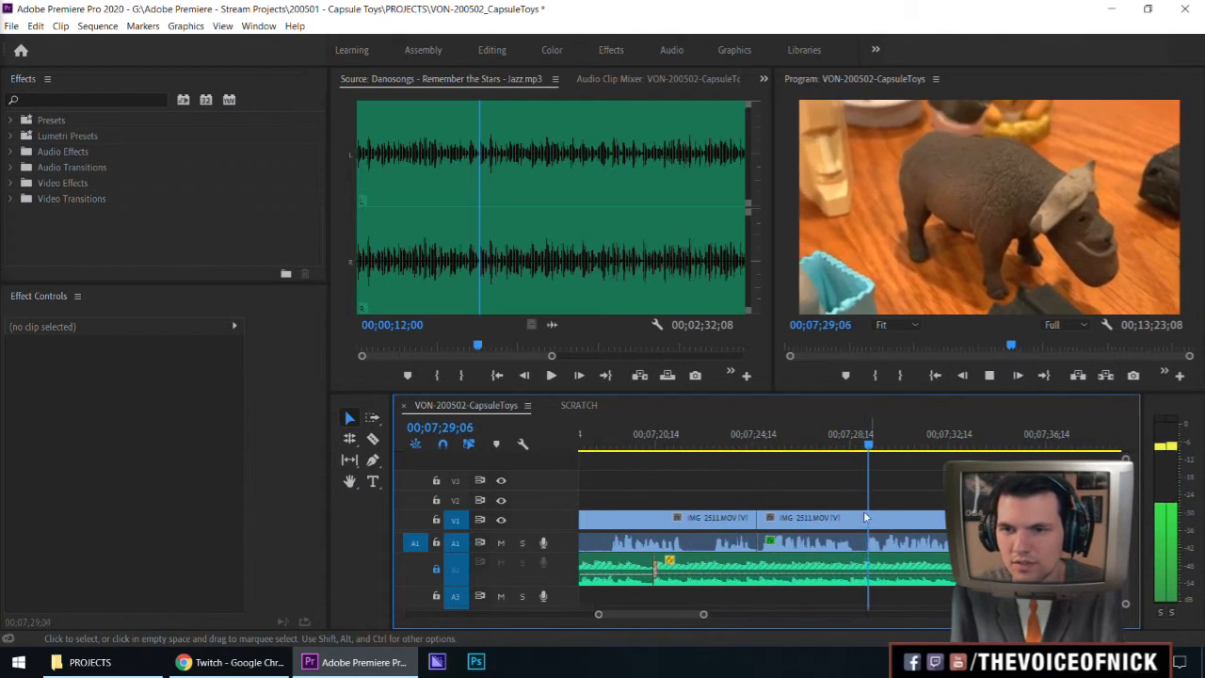
key("space")
key("c")
left_click(858, 518)
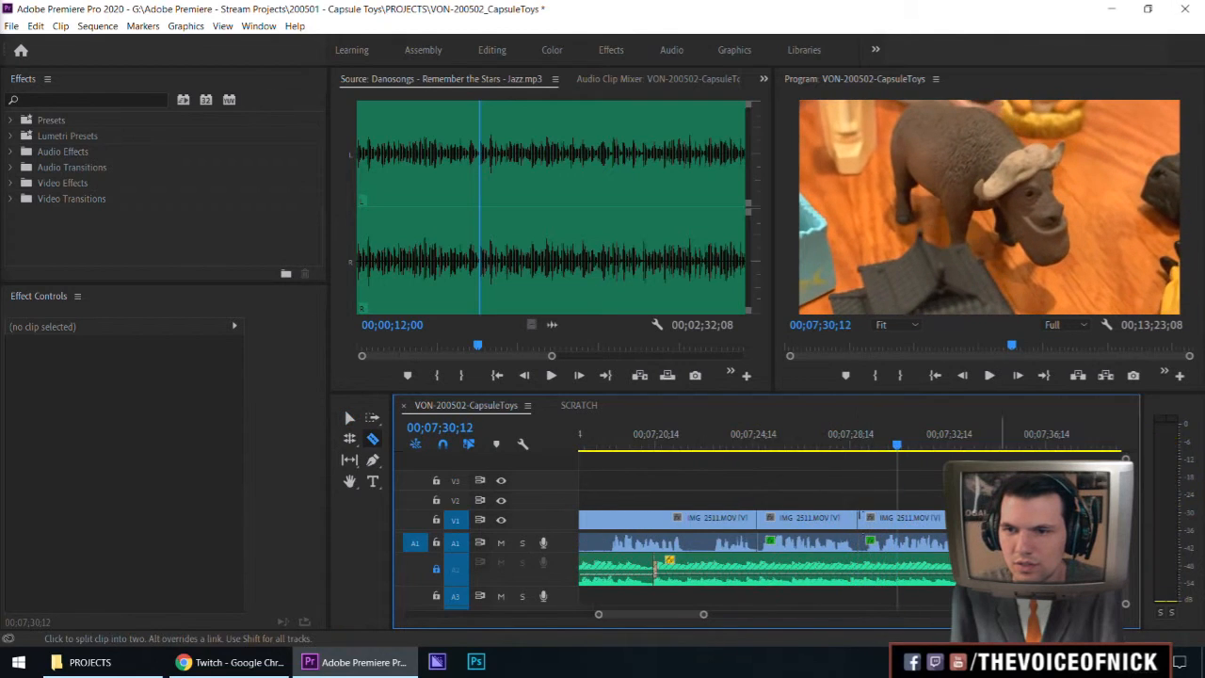
Find the end of the unwanted section by playing ahead and split the V1 and A1 clip at about 00;07;36.
left_click(1058, 447)
key("space")
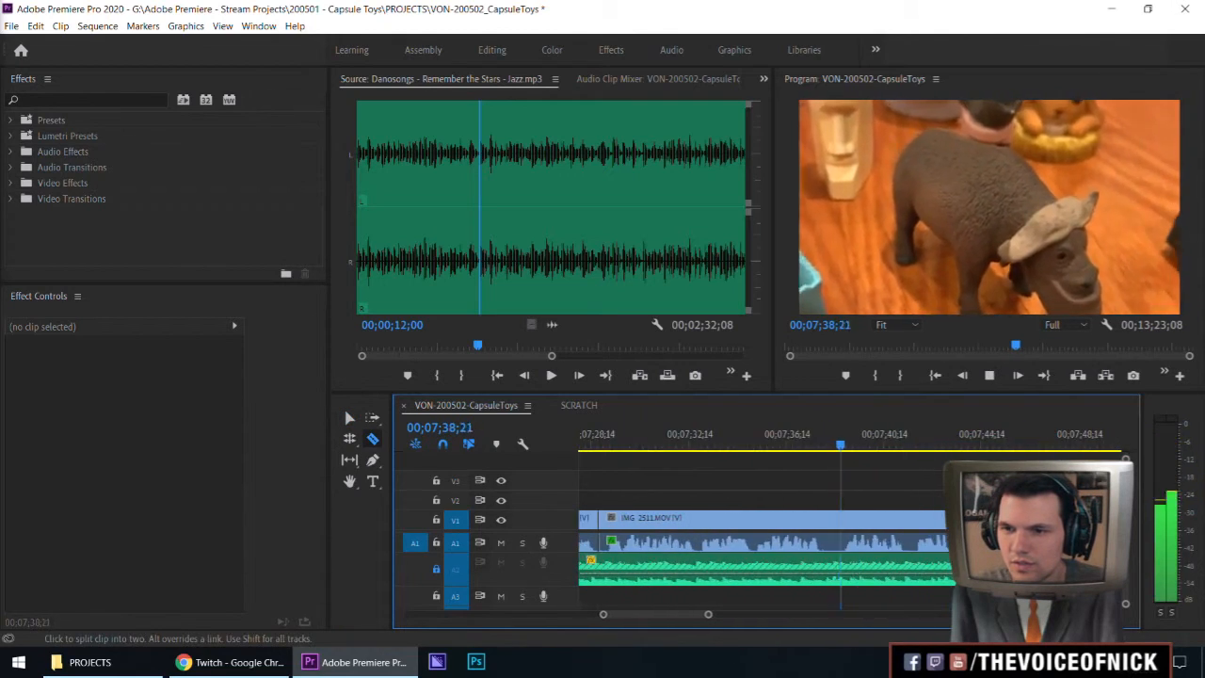
left_click(749, 442)
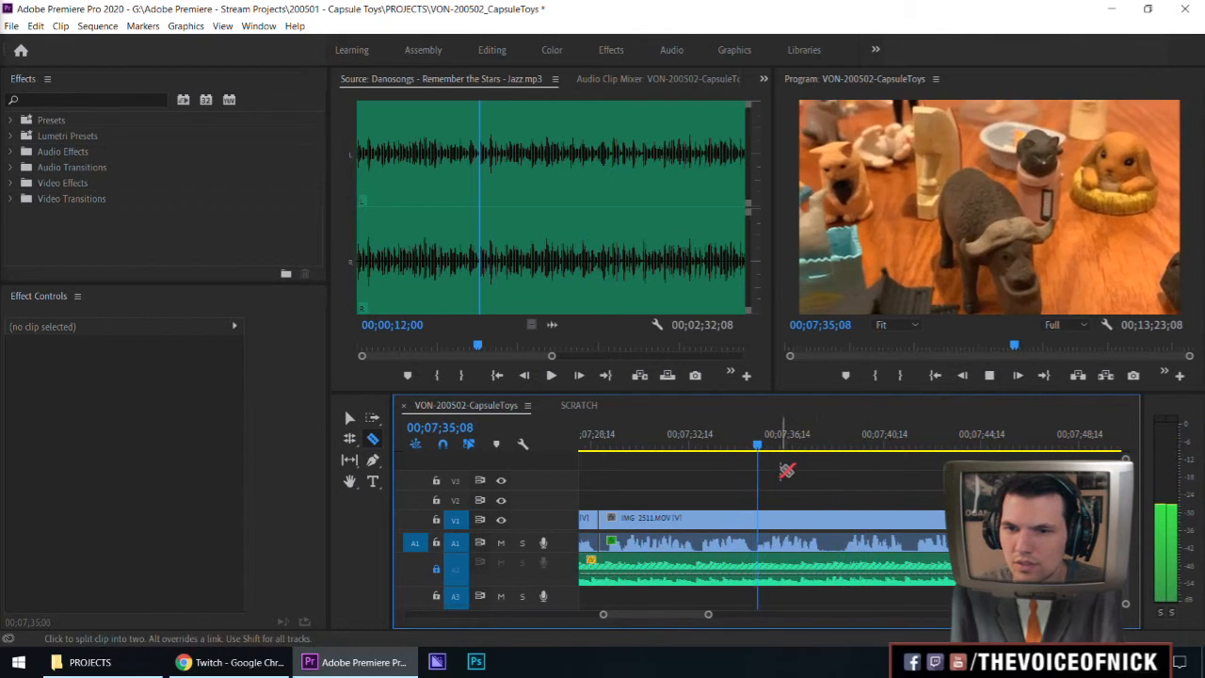
key("space")
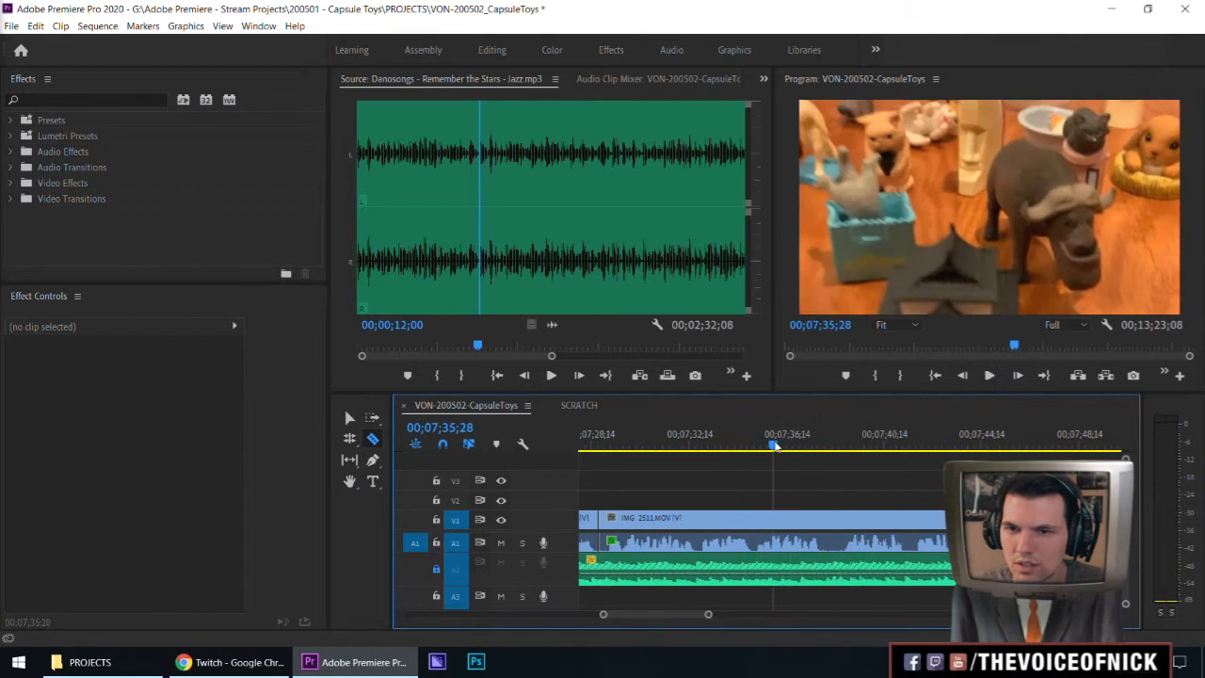
left_click_drag(776, 447, 785, 448)
left_click(791, 513)
Remove the section between the cuts at about 00;07;28;24 and 00;07;36, close the gap and replay from 00;07;28;00.
key("v")
left_click(725, 517)
key("Delete")
key("Delete")
left_click(581, 447)
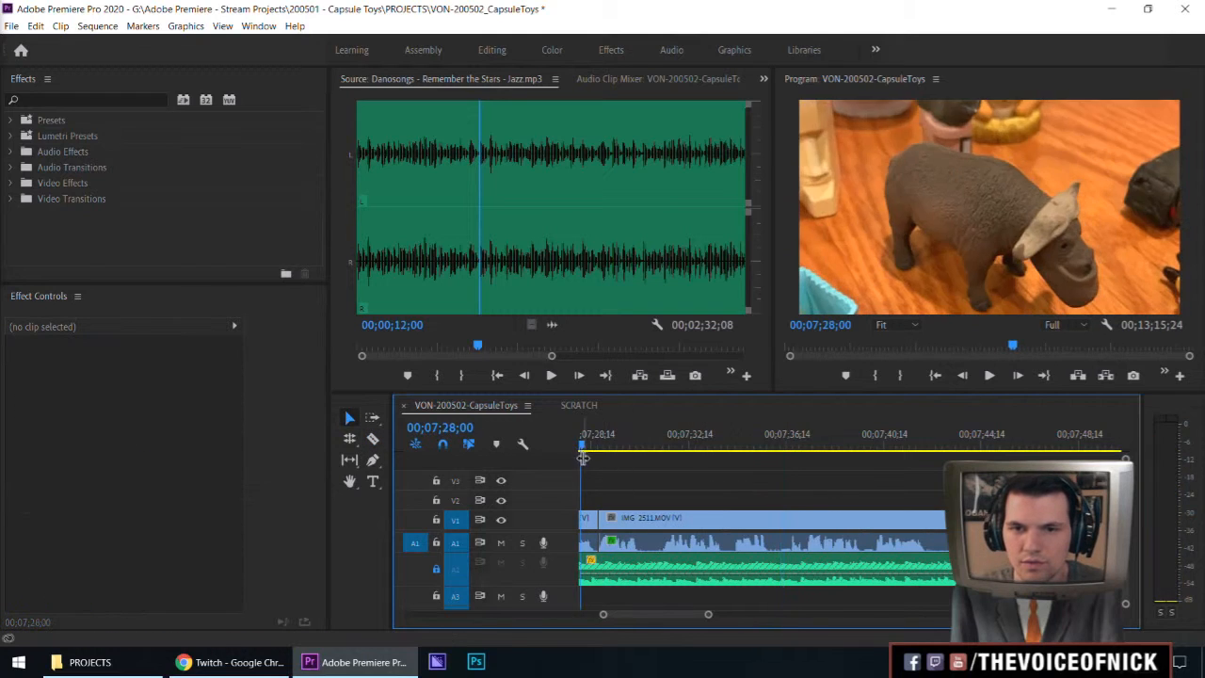
key("space")
scroll(621, 463, "up", 3)
key("minus")
key("equal")
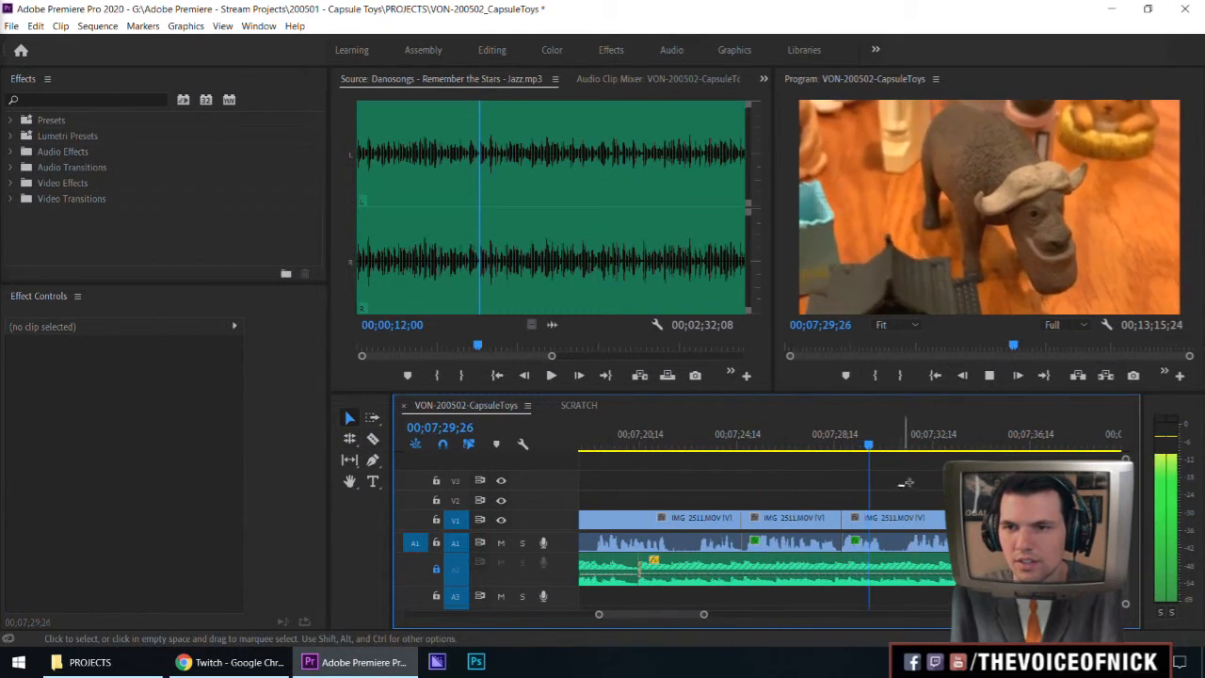
Shift all unlocked clips after the cut at about 00;07;28;24 two frames later.
key("space")
key("equal")
key("a")
left_click(776, 515)
type("+2")
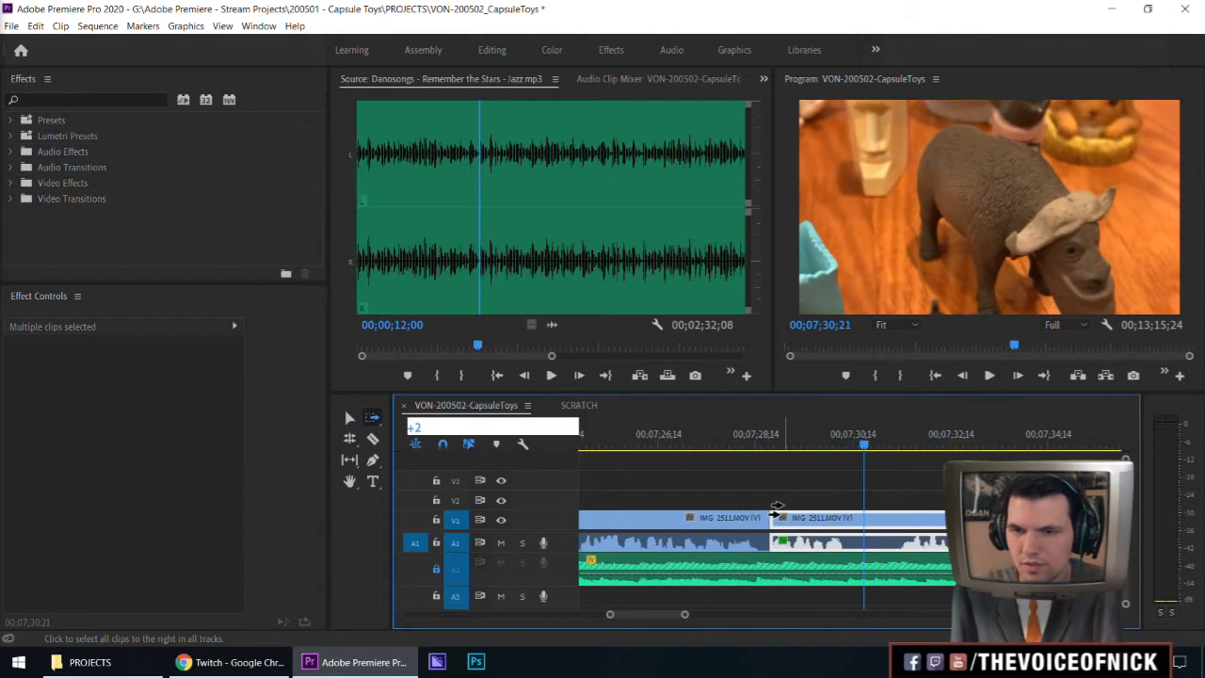
key("Return")
key("v")
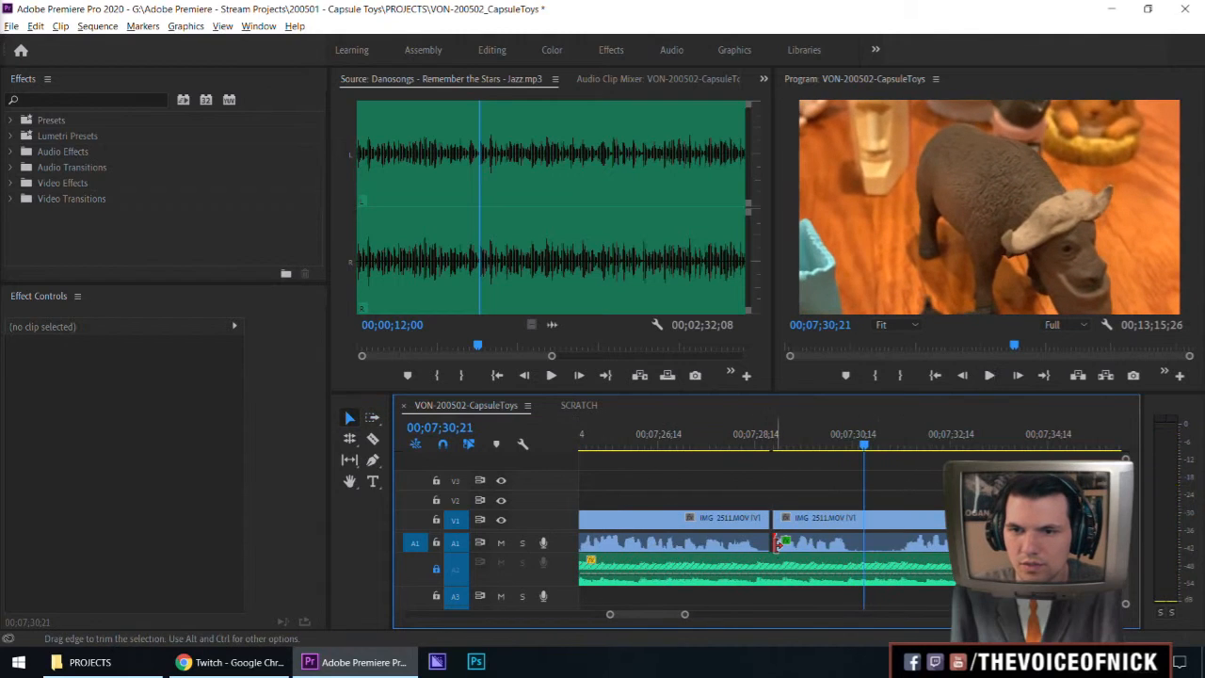
Add a 2-frame Constant Power transition at the start of the A1 clip after the cut and replay it.
right_click(780, 544)
left_click(847, 519)
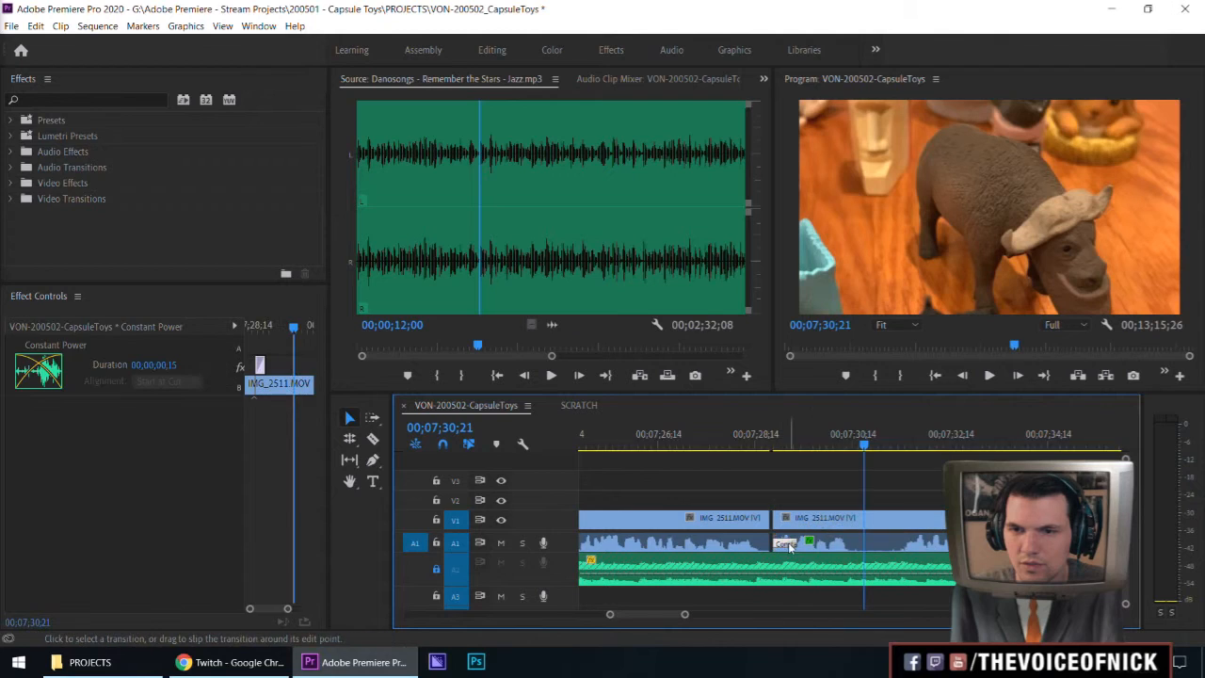
double_click(789, 548)
type("2")
key("Return")
left_click(769, 442)
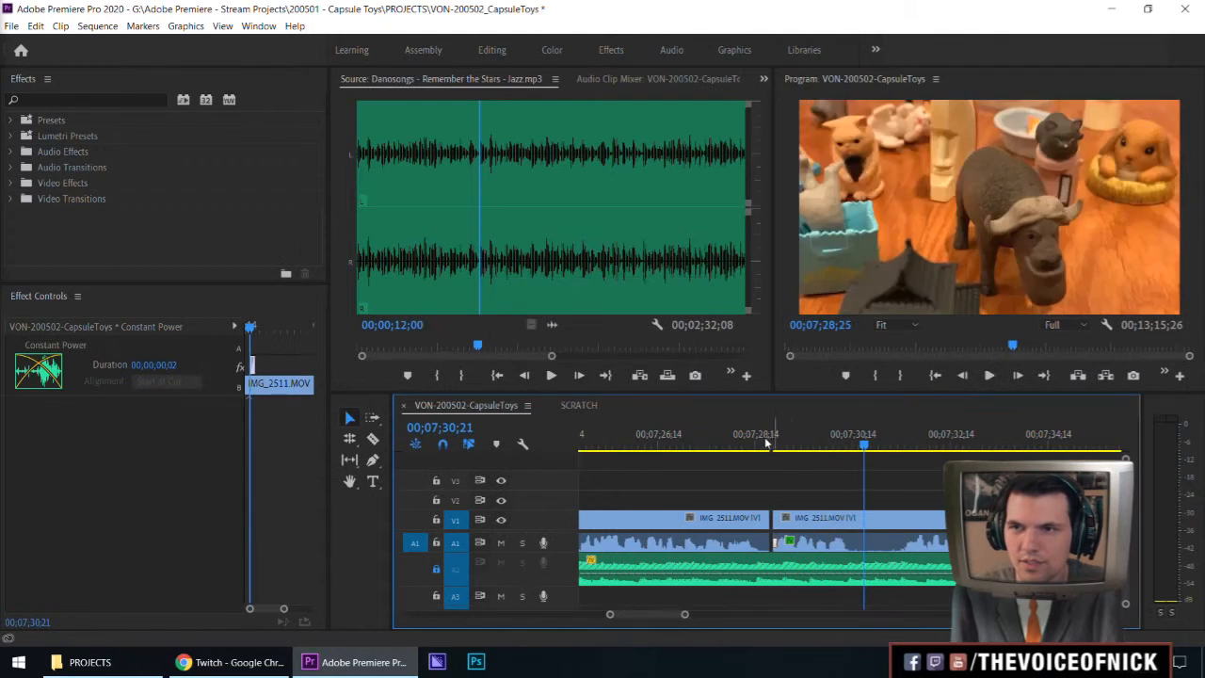
key("space")
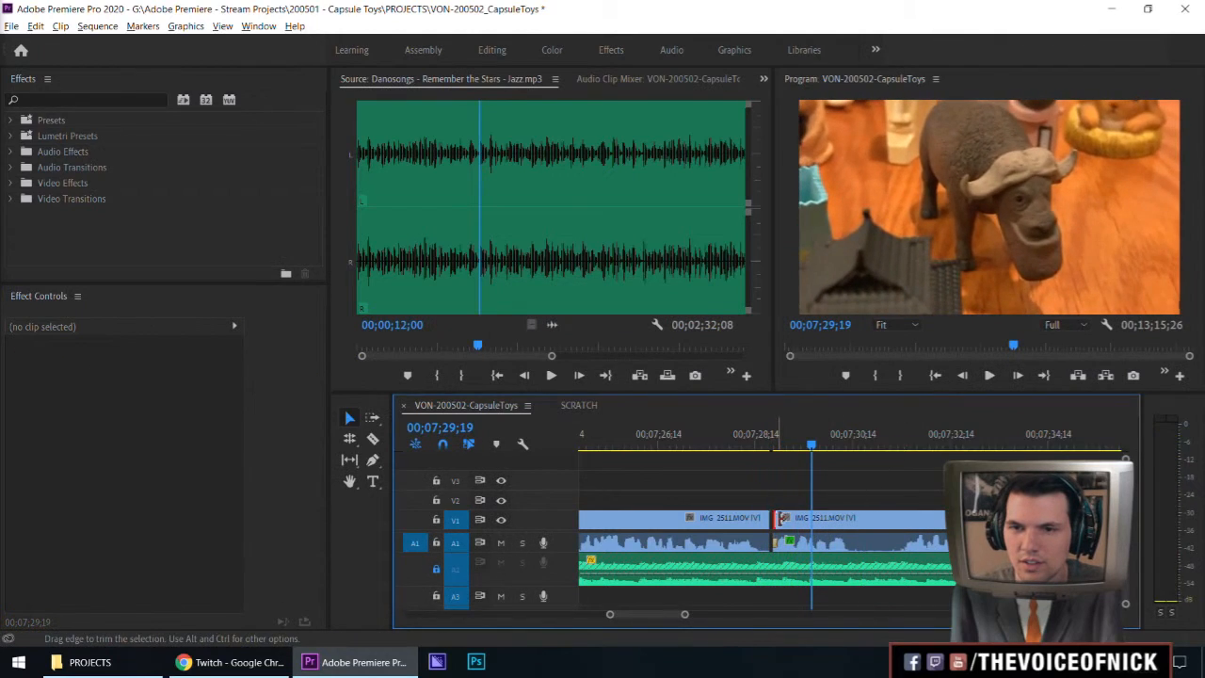
Trim only the V1 start of the clip after the cut to about 00;07;30, keeping its A1 audio, and replay from about 00;07;27.
left_click_drag(780, 518, 831, 517)
key("space")
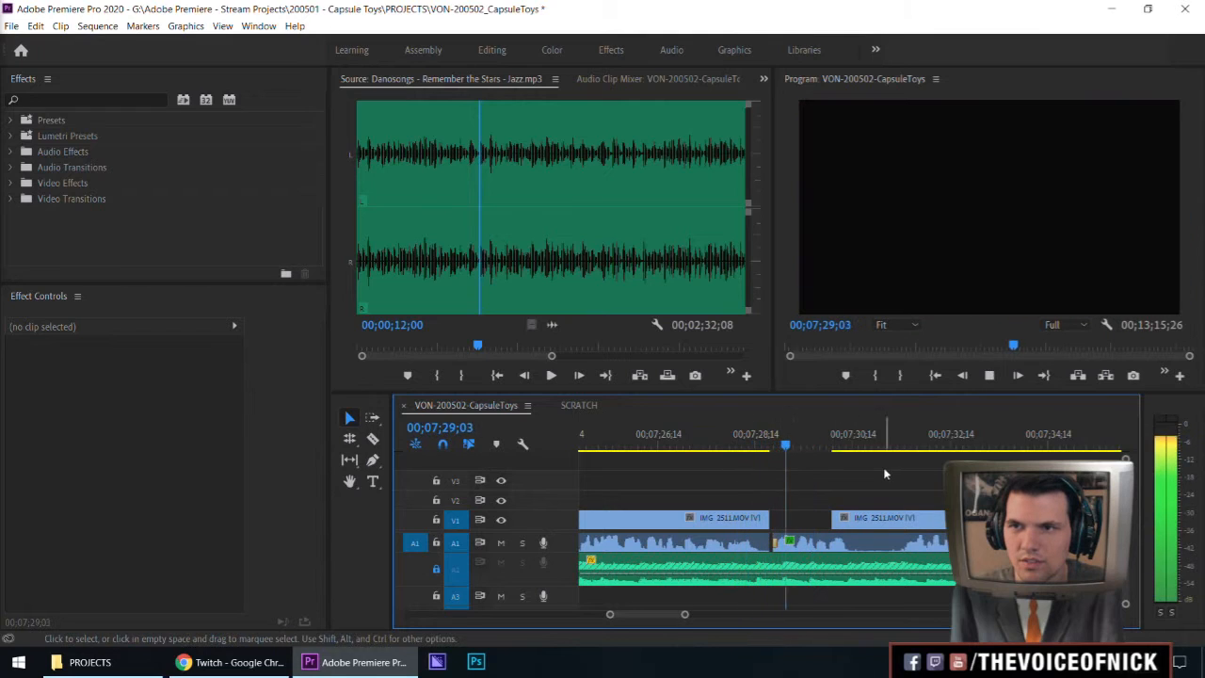
left_click(700, 443)
key("space")
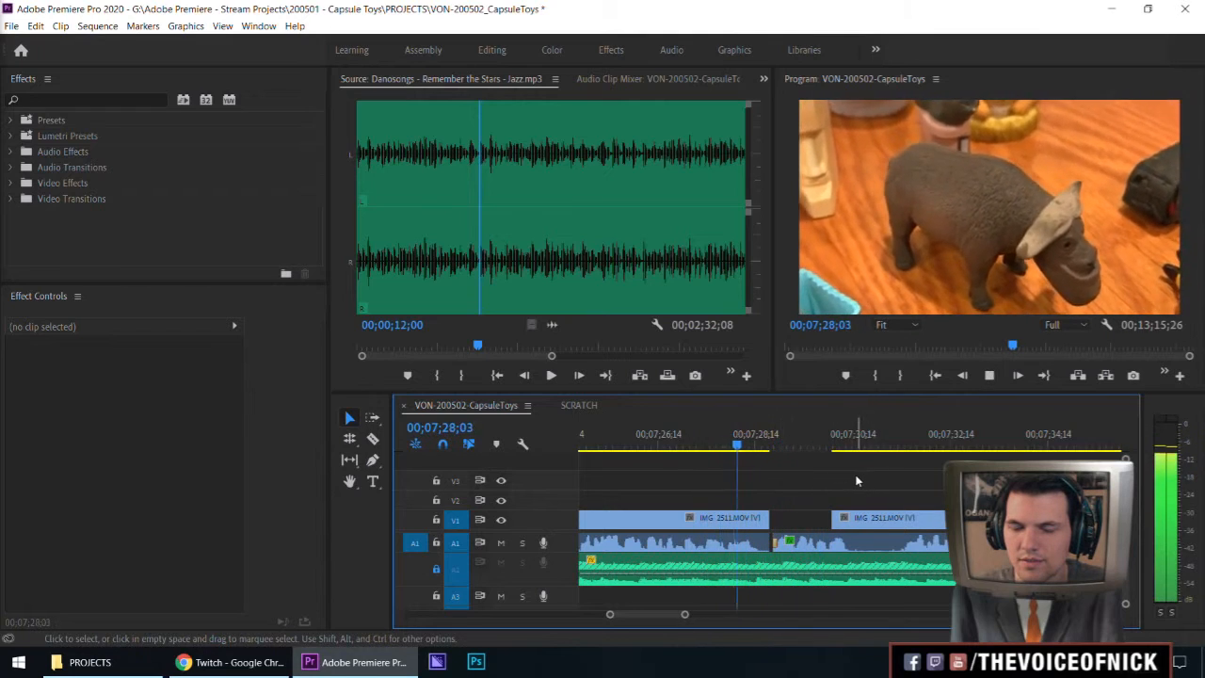
Shift all unlocked clips after the A1 cut at about 00;07;28;24 another two frames later.
key("space")
type("a")
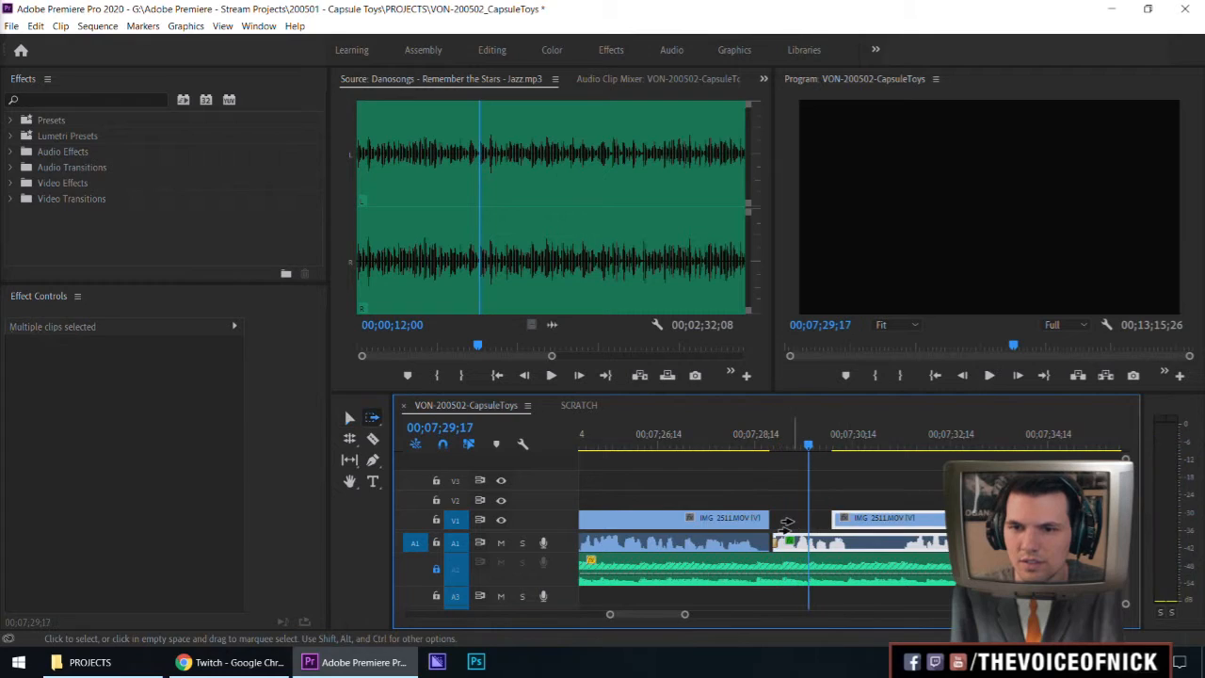
type("+2")
key("Return")
key("v")
left_click(839, 478)
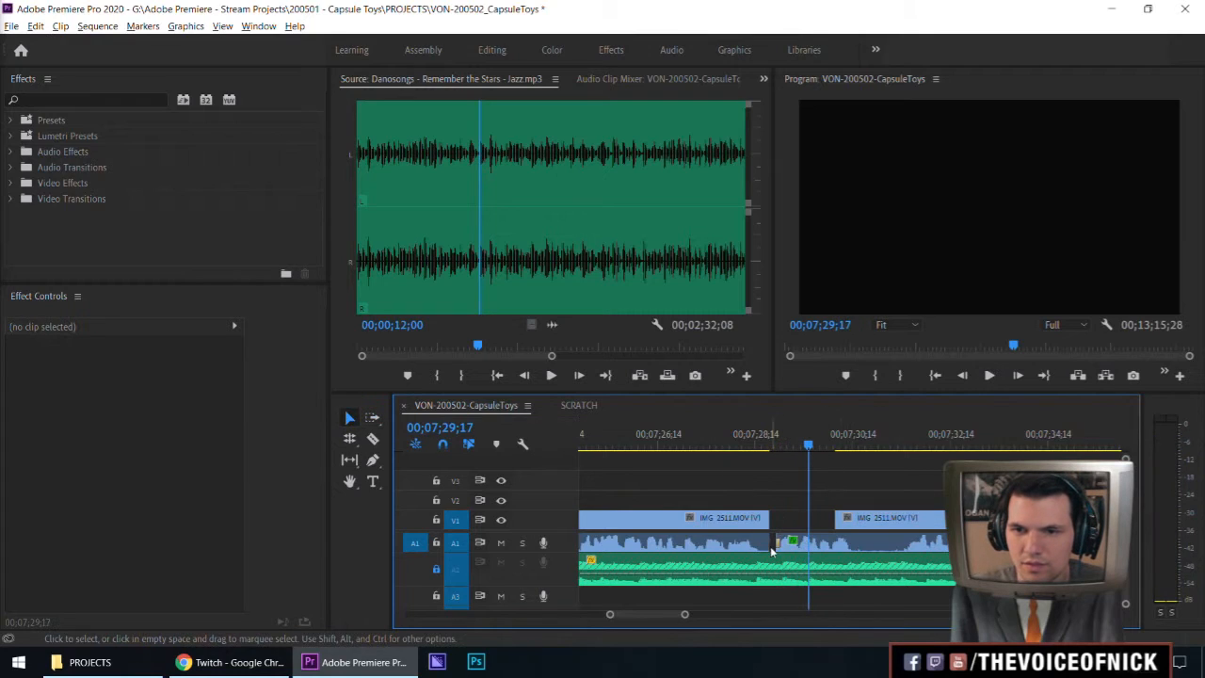
Add a Constant Power transition at the end of the A1 clip before the cut and replay it from about 00;07;28.
right_click(770, 551)
left_click(842, 522)
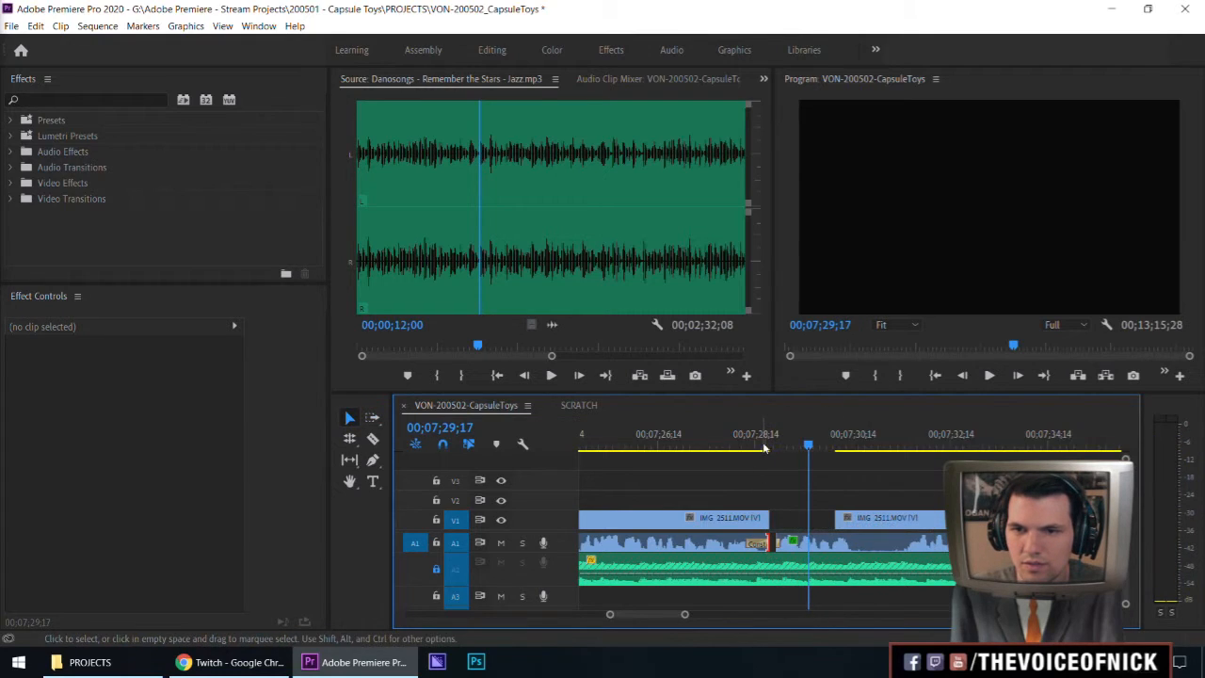
left_click(739, 441)
key("space")
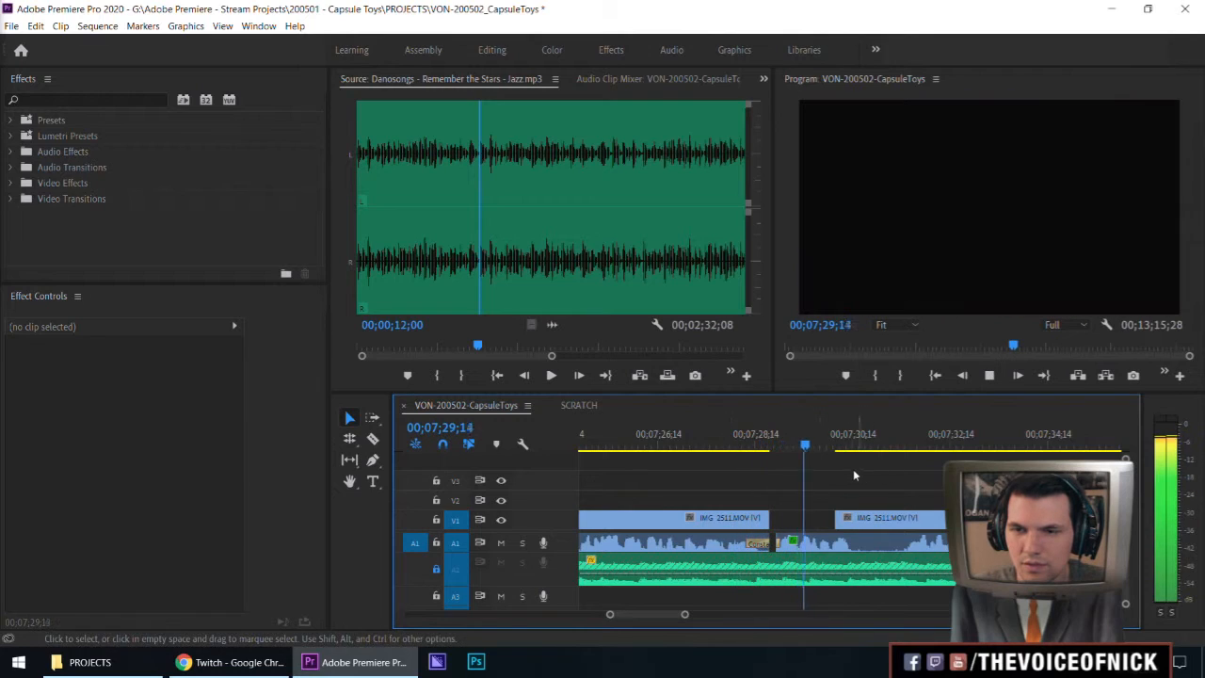
key("space")
Delete only the V1 clip before the gap, extend the following V1 clip back to the cut at about 00;07;24;19, and replay from 00;07;23.
key("minus")
left_click(799, 521, "alt")
key("Delete")
left_click_drag(844, 519, 707, 519)
left_click(668, 442)
key("space")
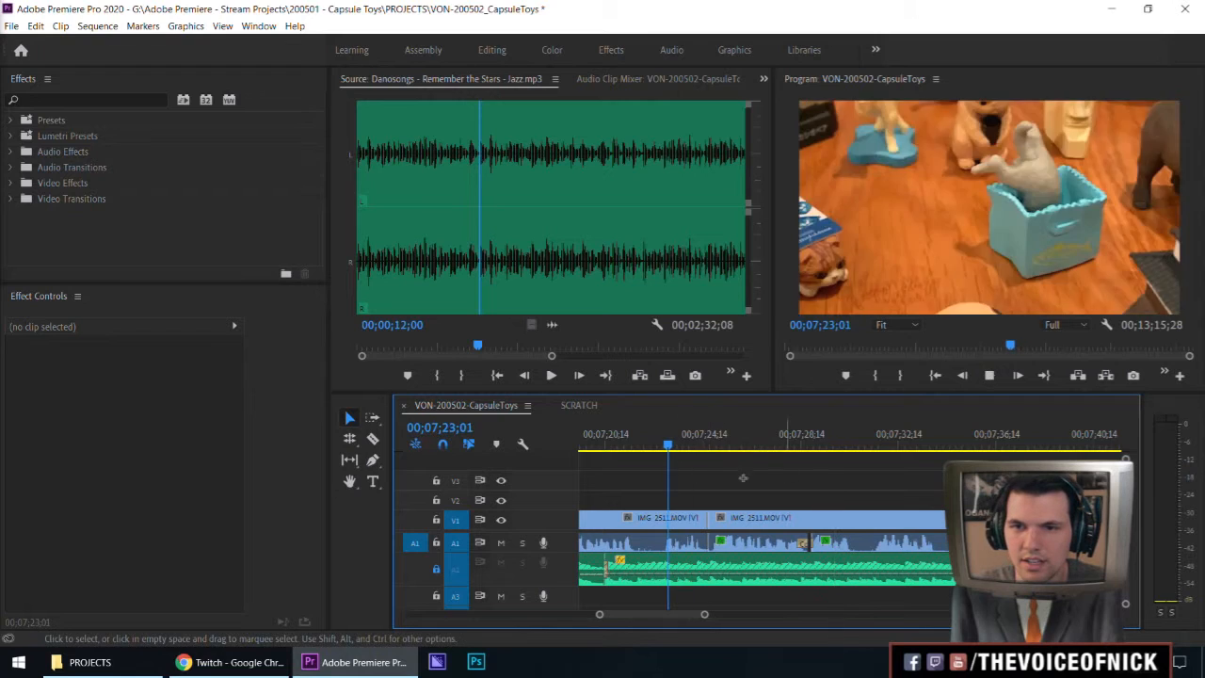
left_click_drag(772, 487, 852, 477)
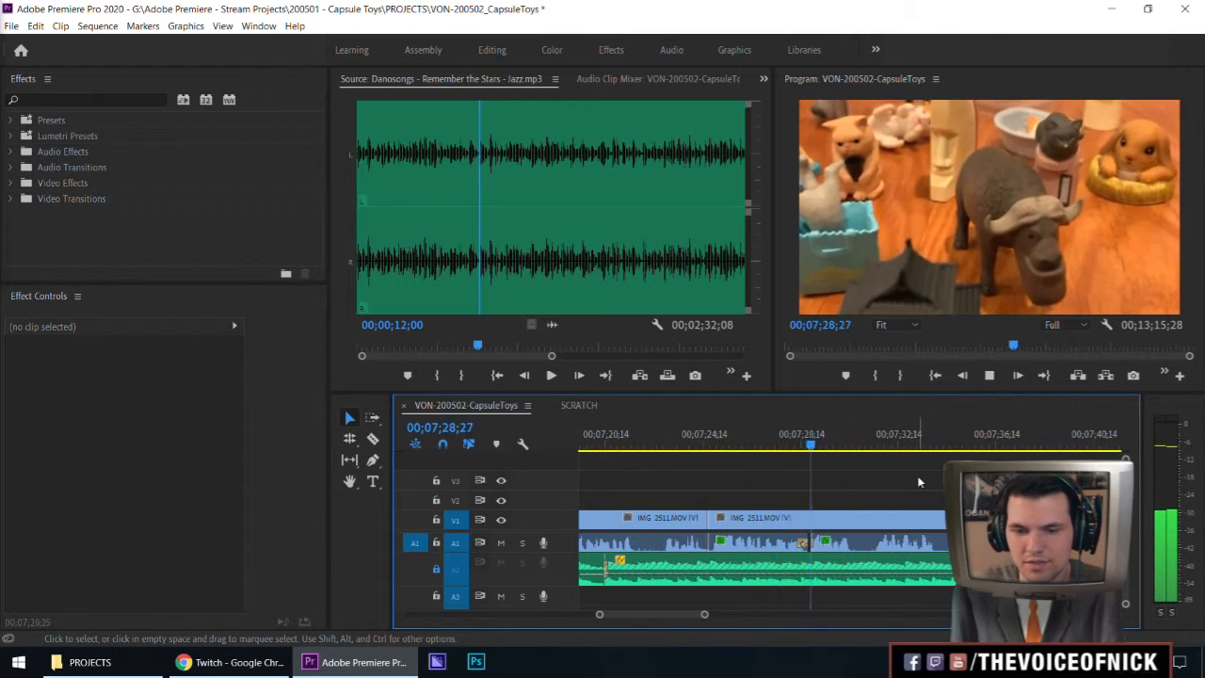
key("equal")
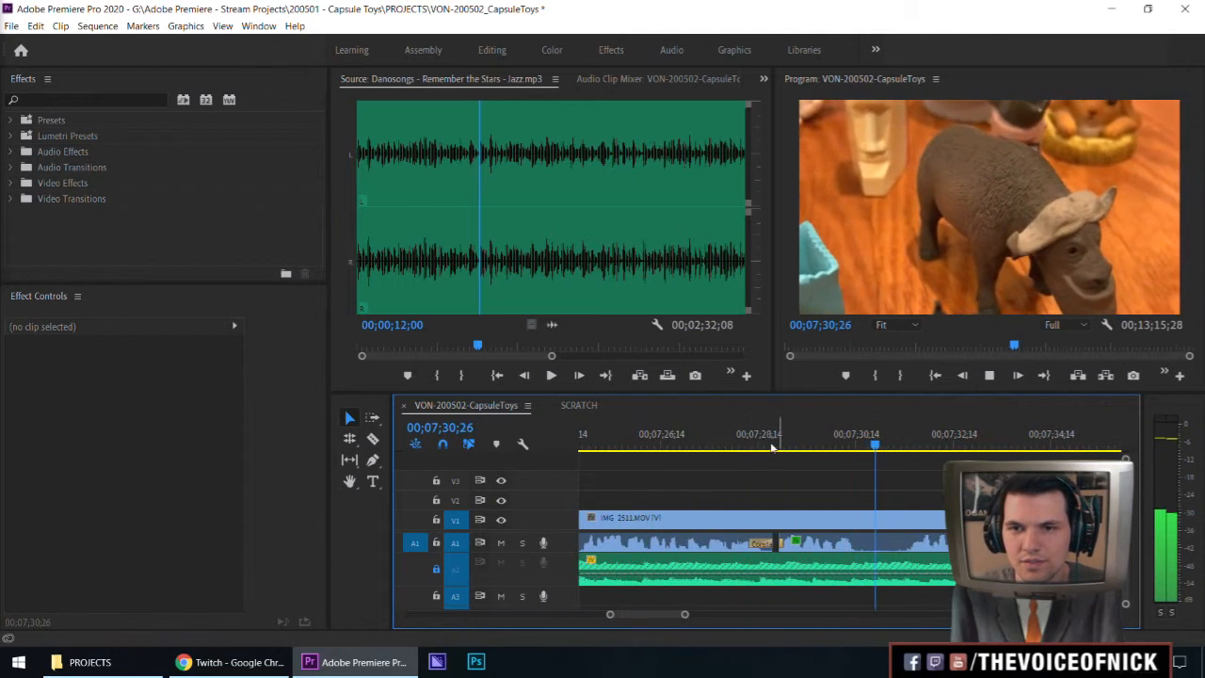
Roll the V1 cut slightly earlier to about 00;07;24, leaving the A1 cut in place, and play around the edit.
left_click(774, 446)
key("minus")
key("space")
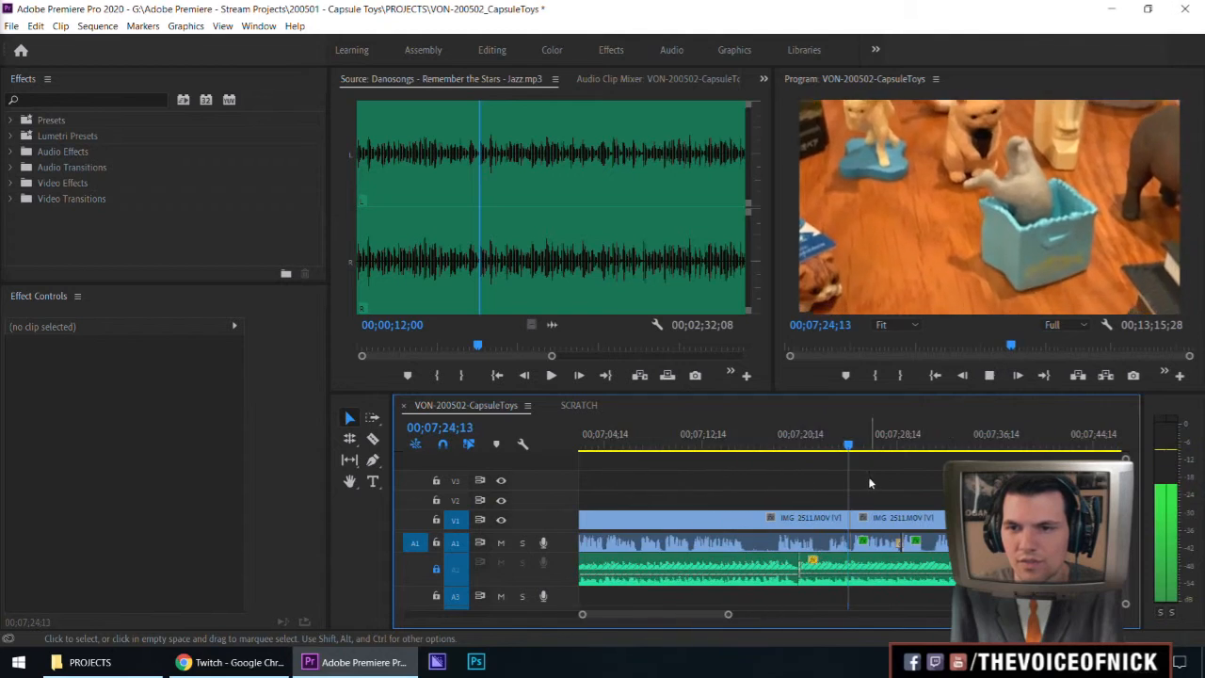
left_click_drag(831, 446, 809, 452)
key("n")
mouse_move(811, 517)
left_mouse_down()
mouse_move(851, 519)
mouse_move(809, 523)
left_mouse_up()
key("shift+k")
key("v")
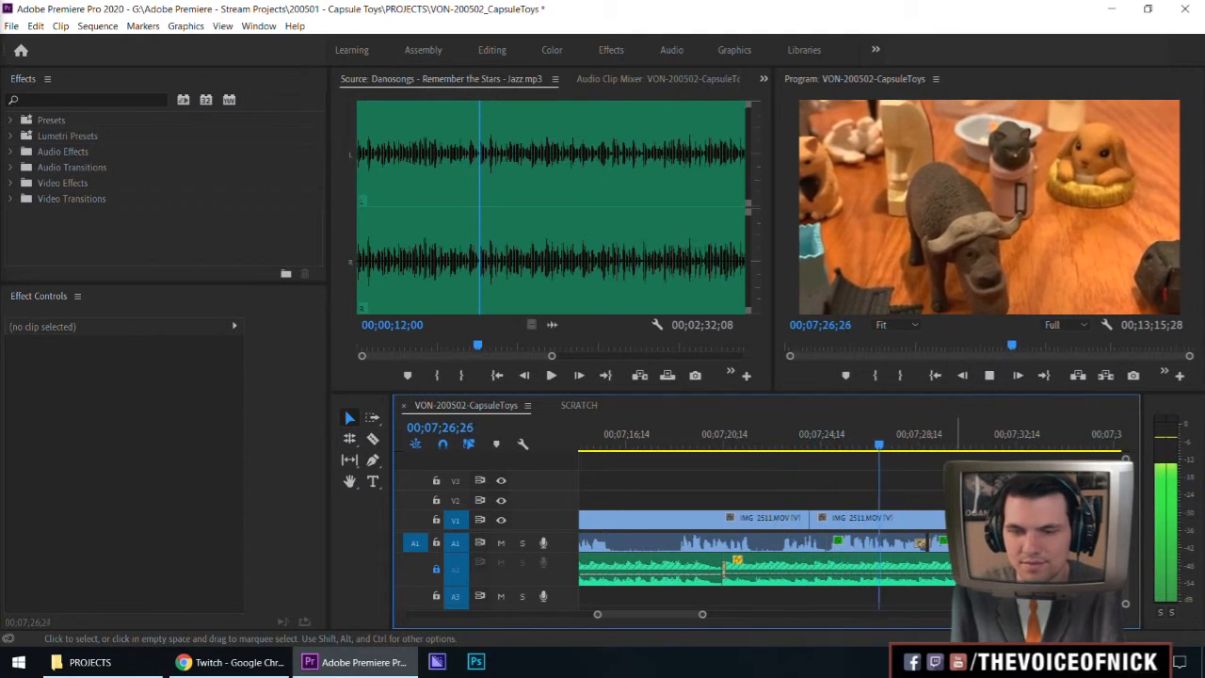
Review the revised cuts and the following tiger footage through about 00;07;40, checking the speech waveform on A1.
key("minus")
key("equal")
key("minus")
key("minus")
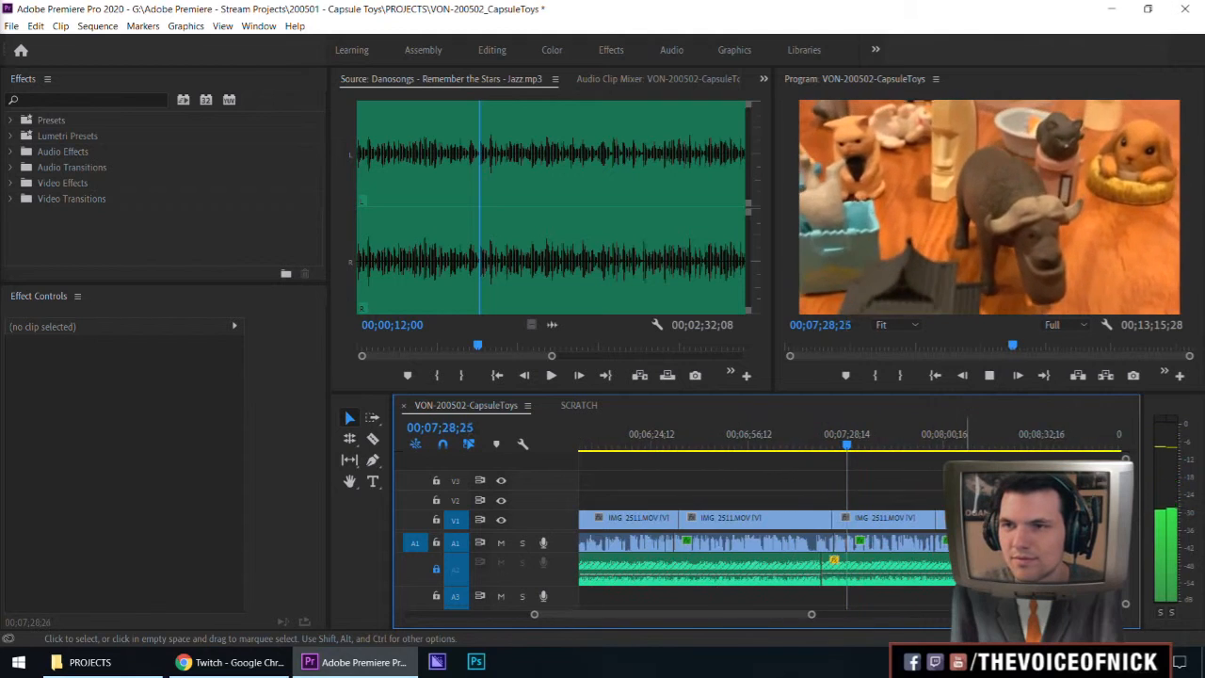
key("equal")
key("equal")
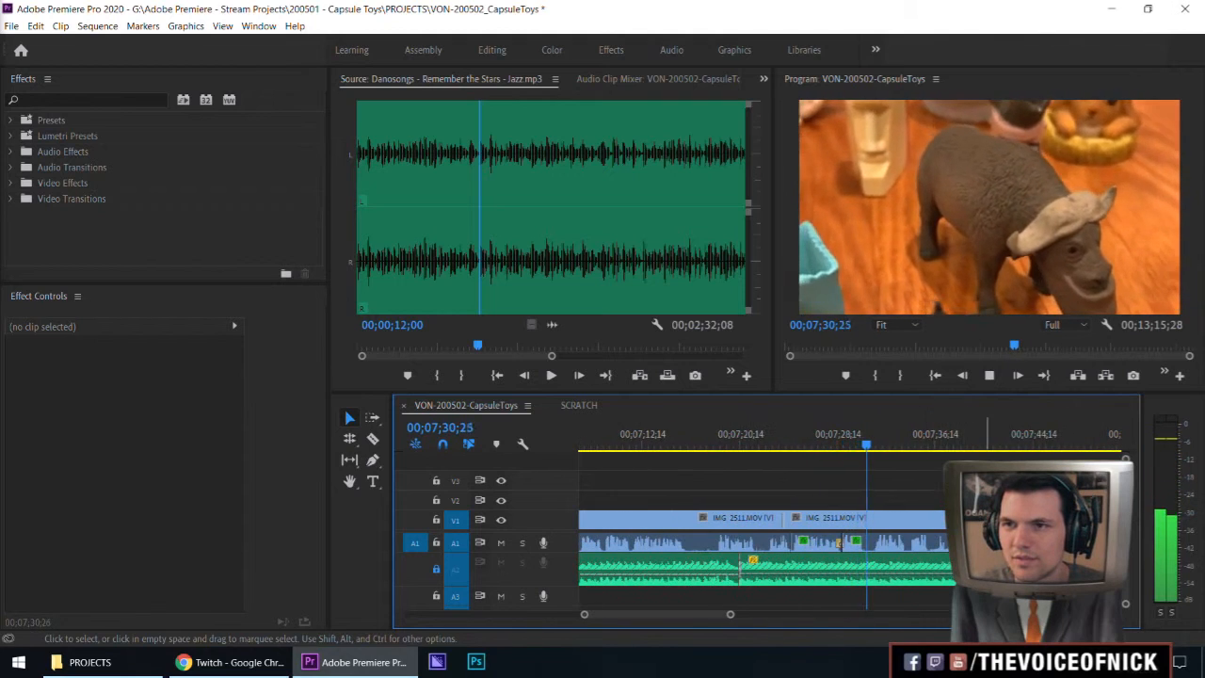
key("minus")
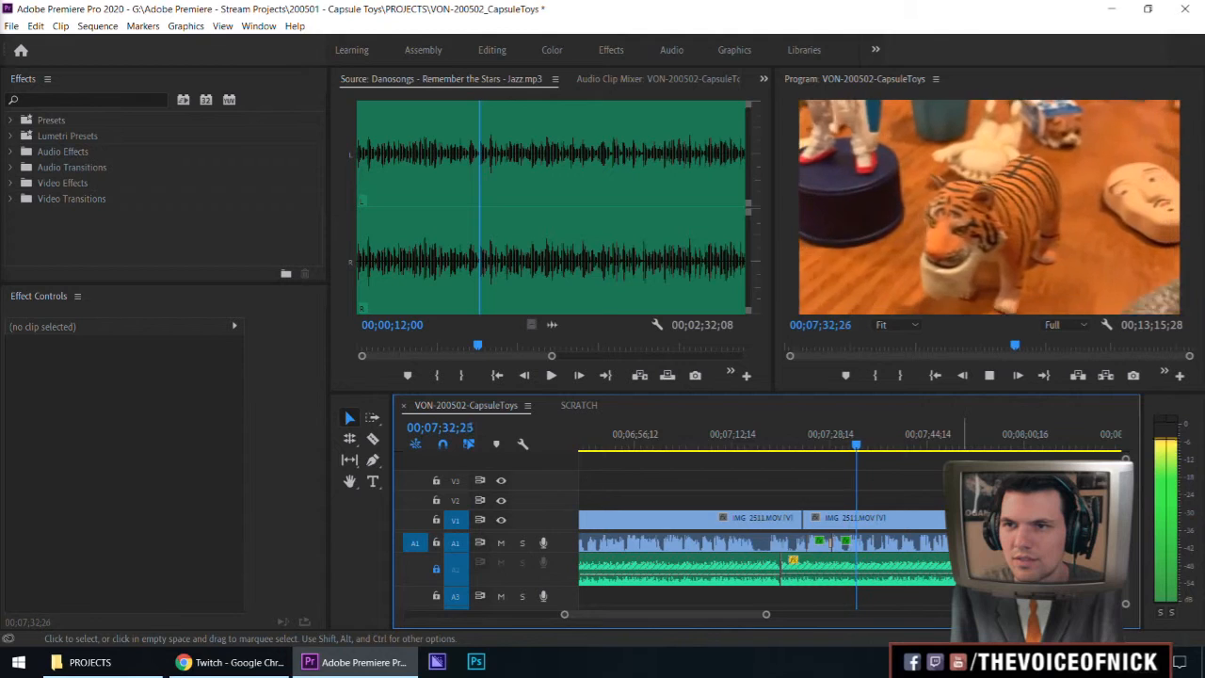
key("minus")
key("minus")
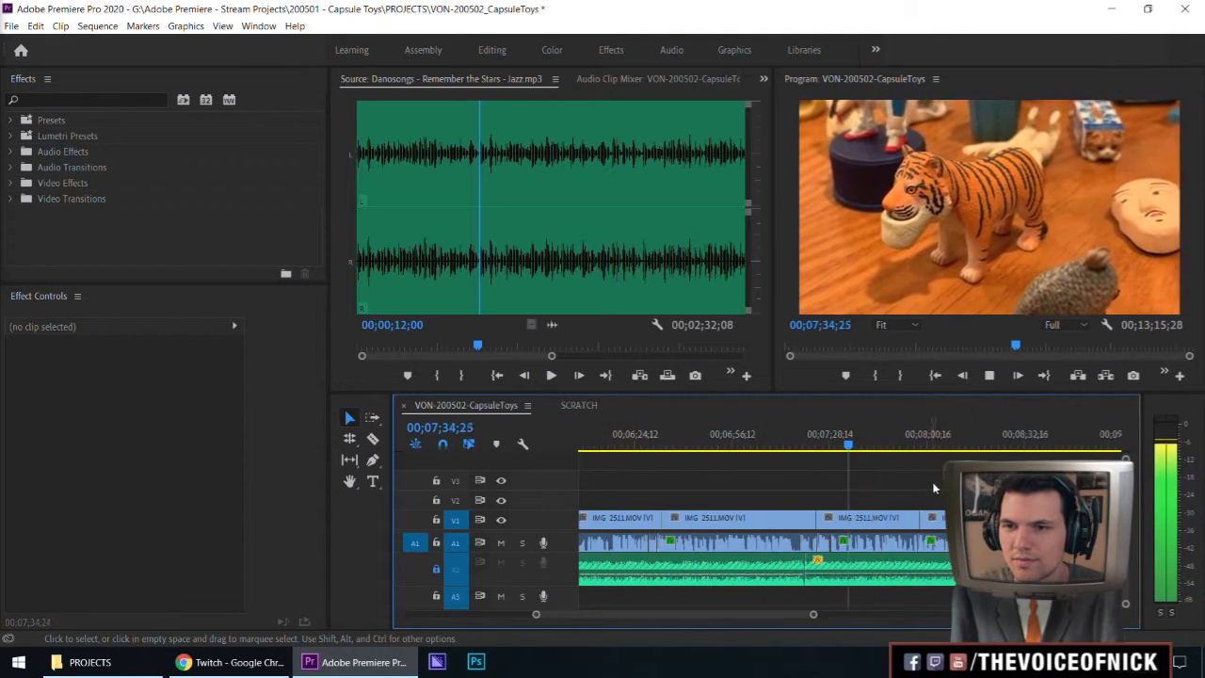
key("equal")
key("equal")
key("equal")
key("equal")
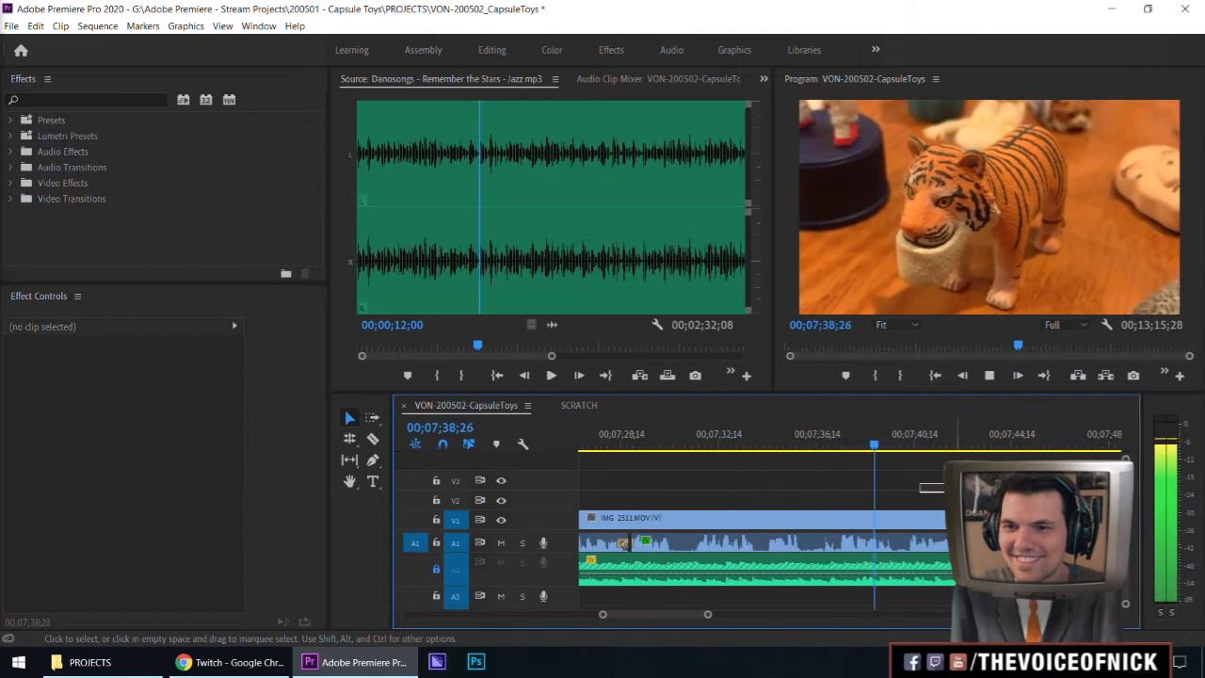
key("space")
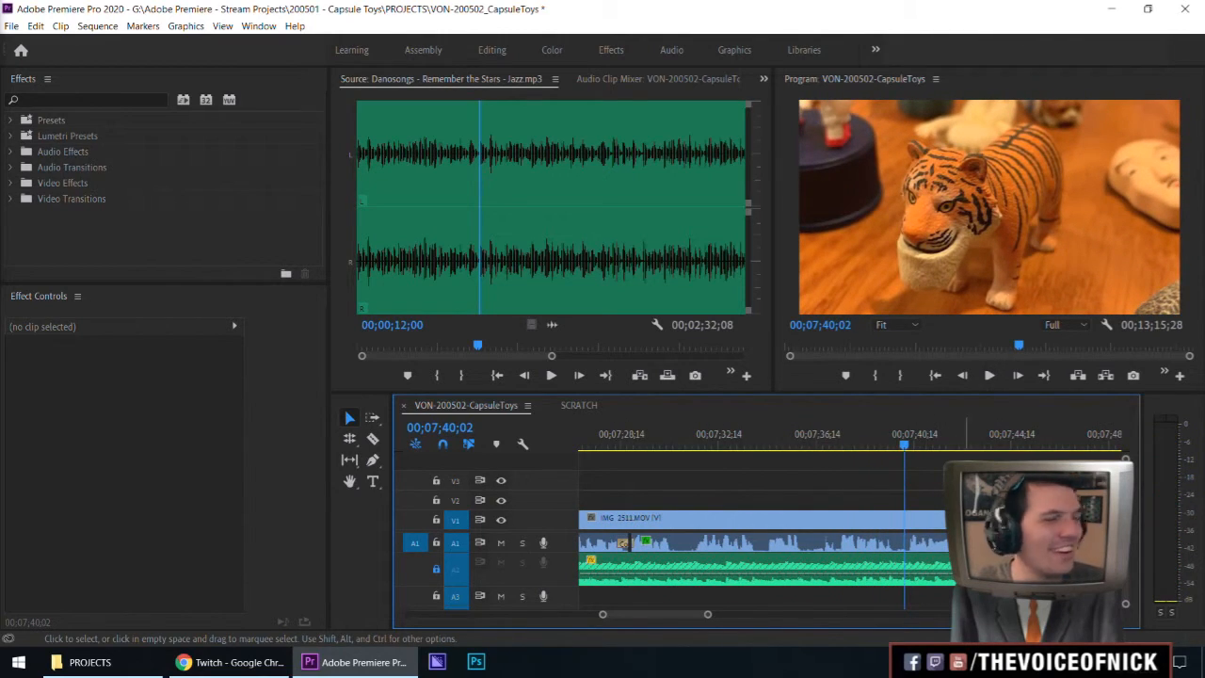
Replay from about 00;07;38;20 and review the footage and speech through about 00;08;15, including the next cut.
left_click(868, 439)
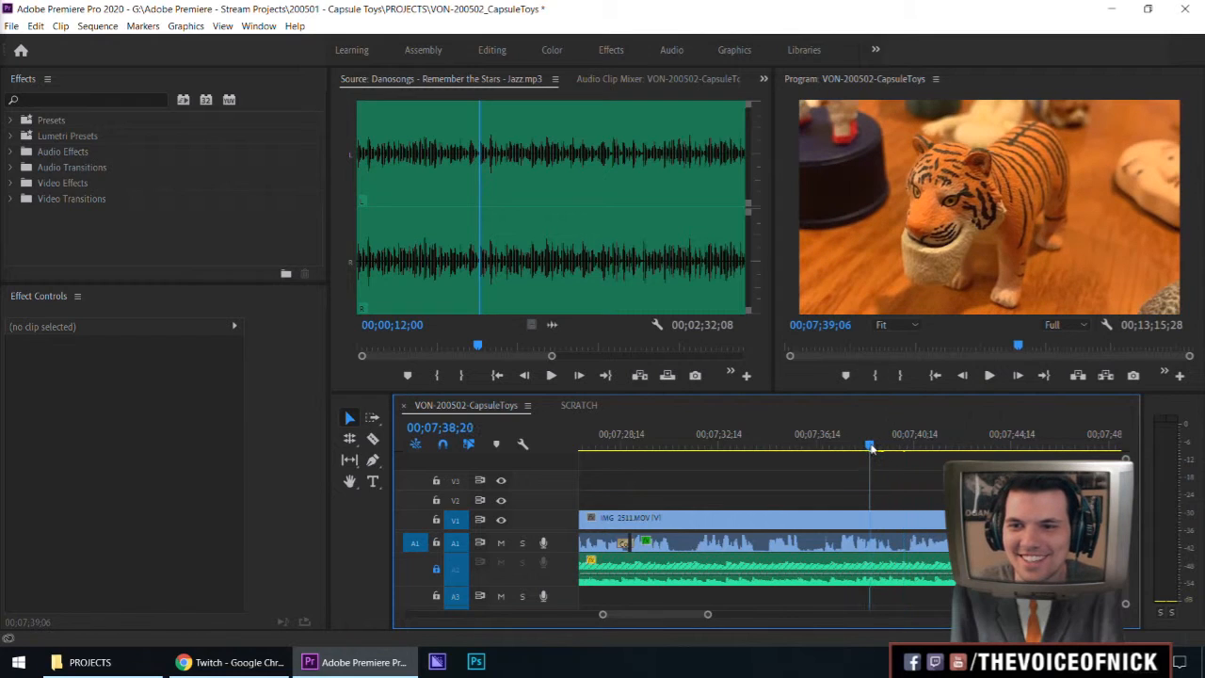
key("space")
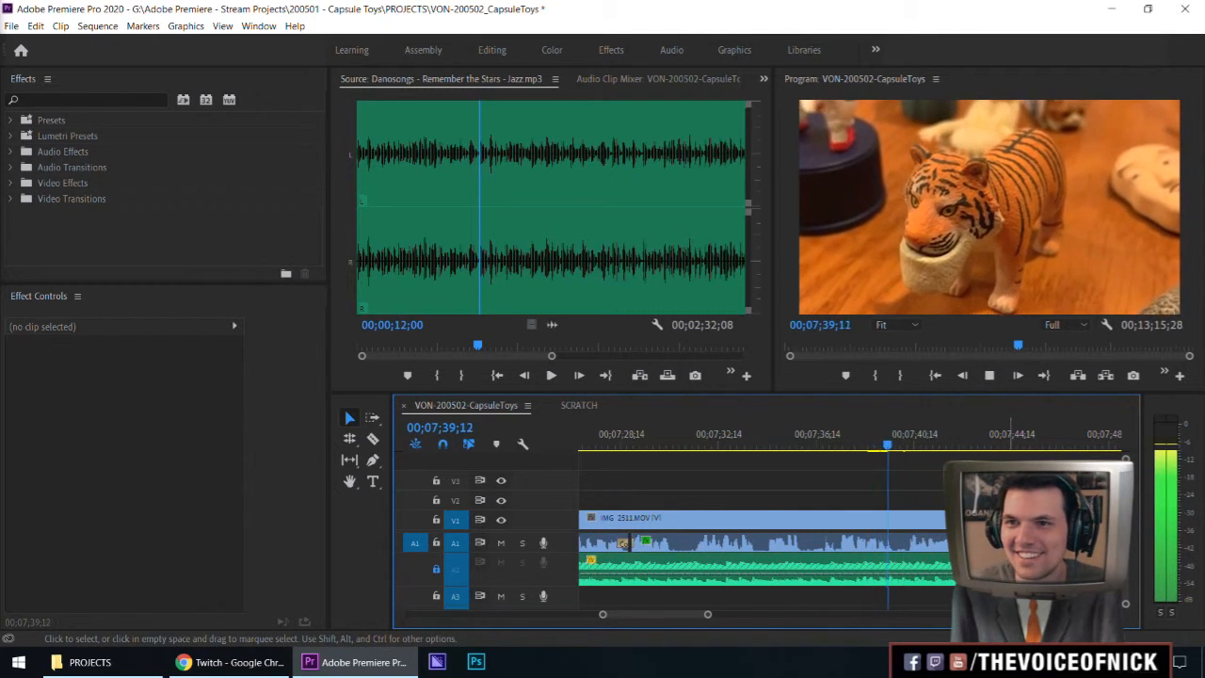
scroll(850, 527, "down", 3)
left_click_drag(744, 487, 807, 472)
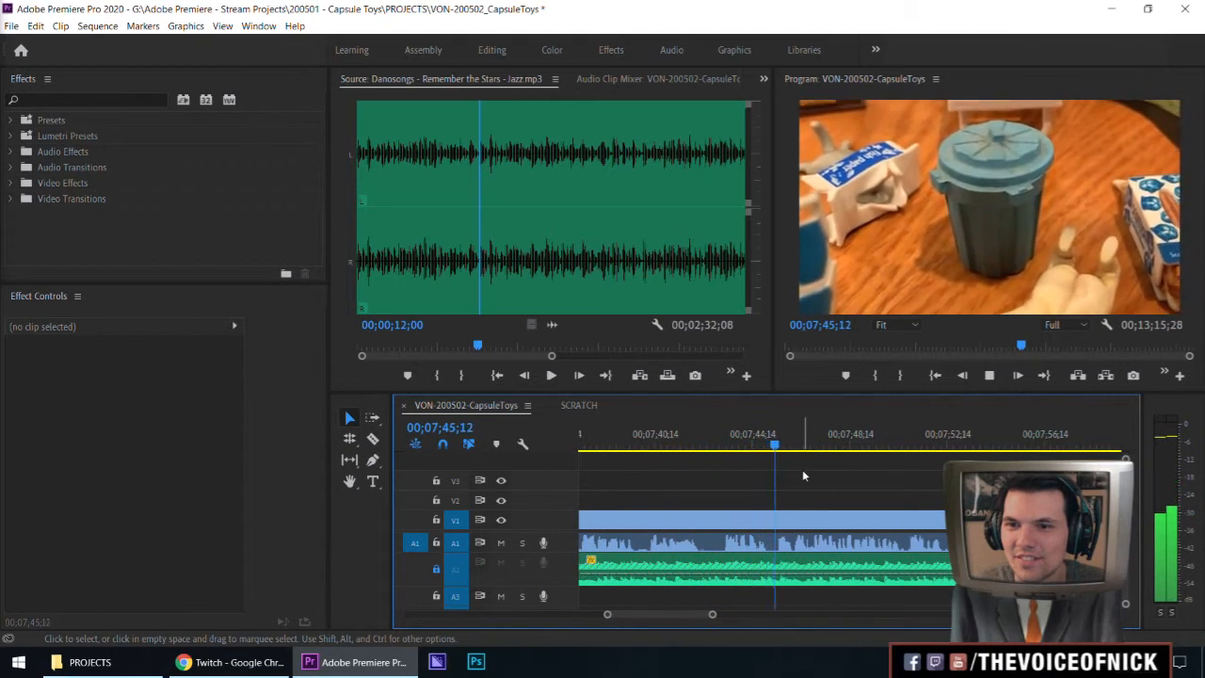
scroll(802, 469, "down", 1)
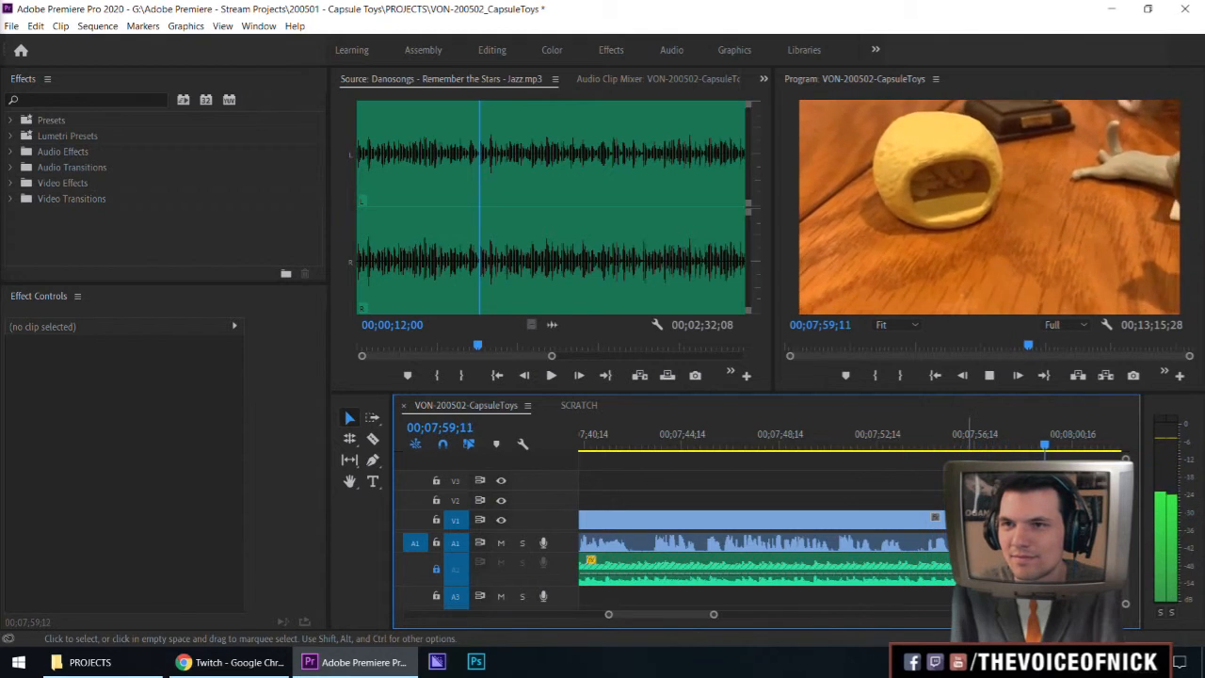
key("equal")
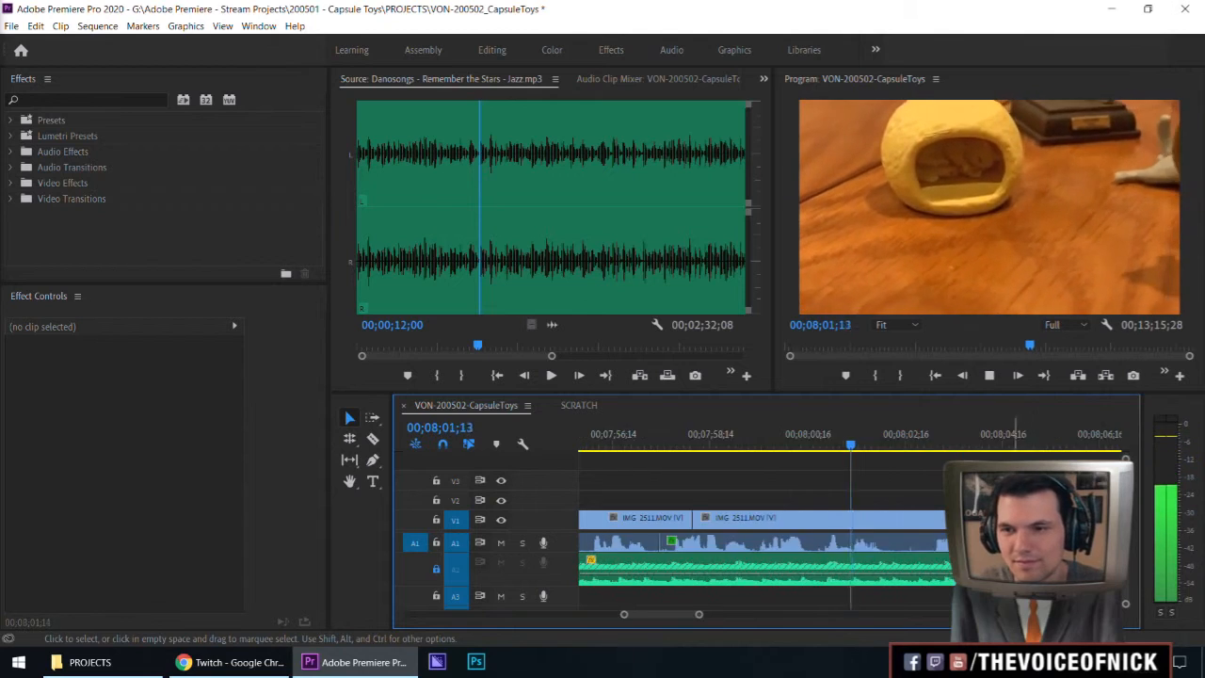
key("minus")
key("minus")
key("minus")
key("minus")
key("minus")
key("minus")
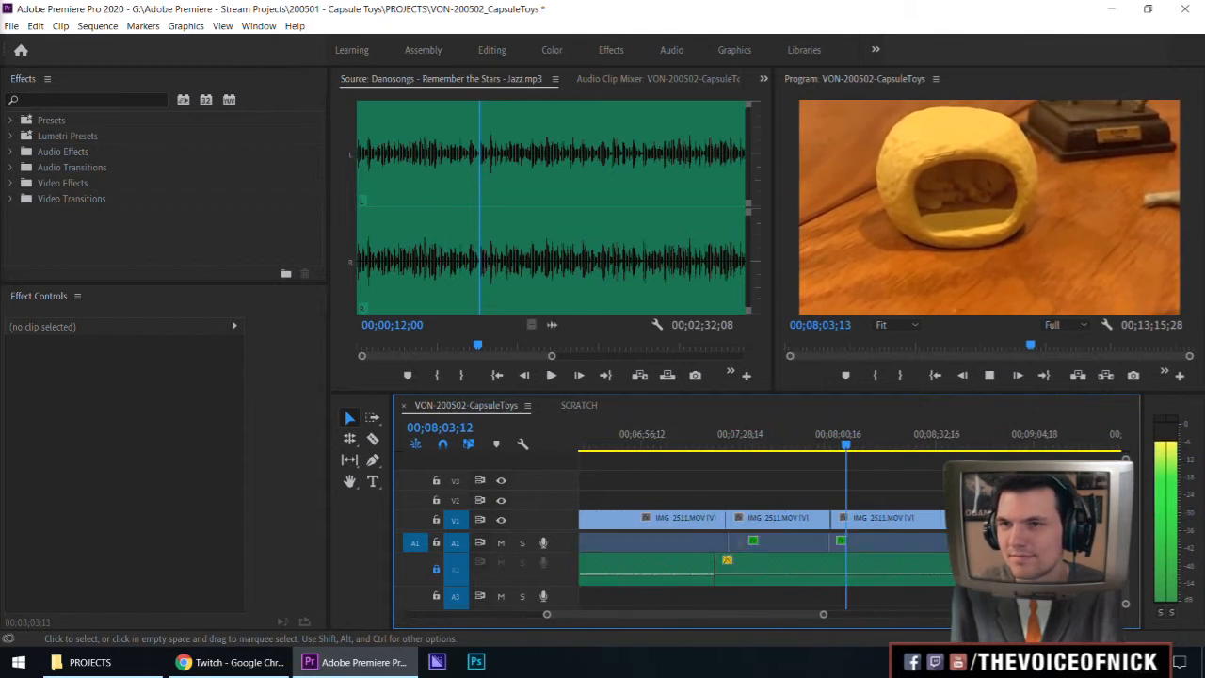
key("equal")
key("equal")
key("equal")
key("equal")
key("equal")
key("equal")
key("equal")
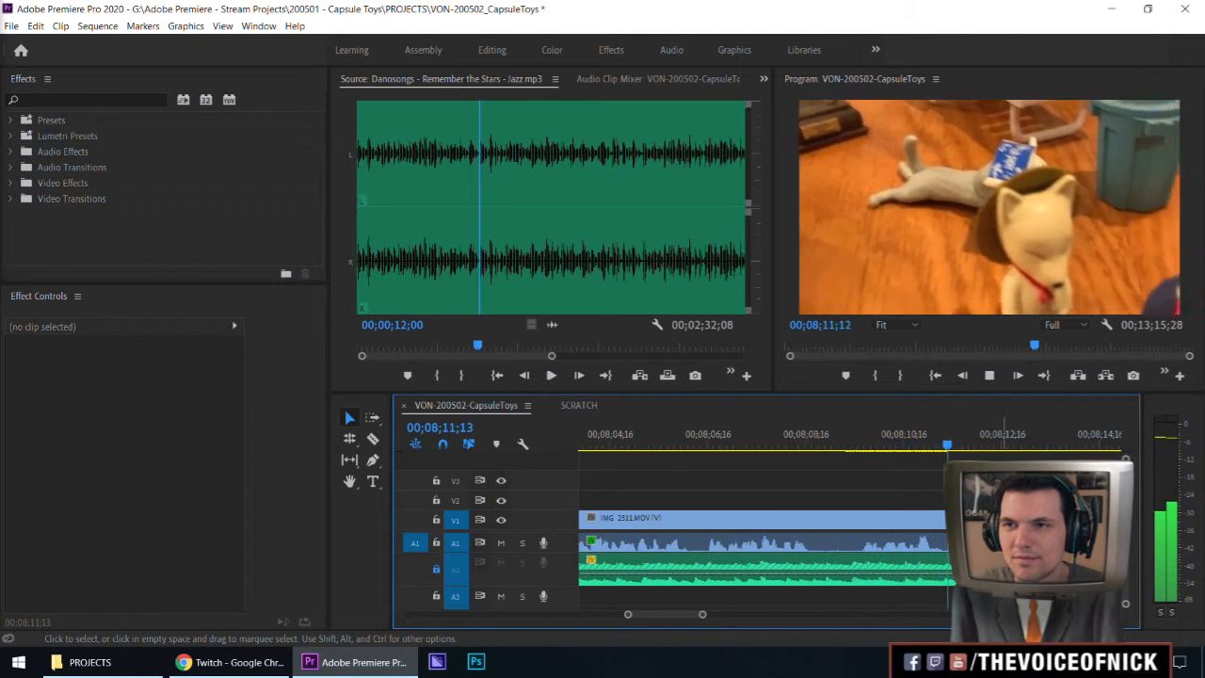
key("minus")
key("minus")
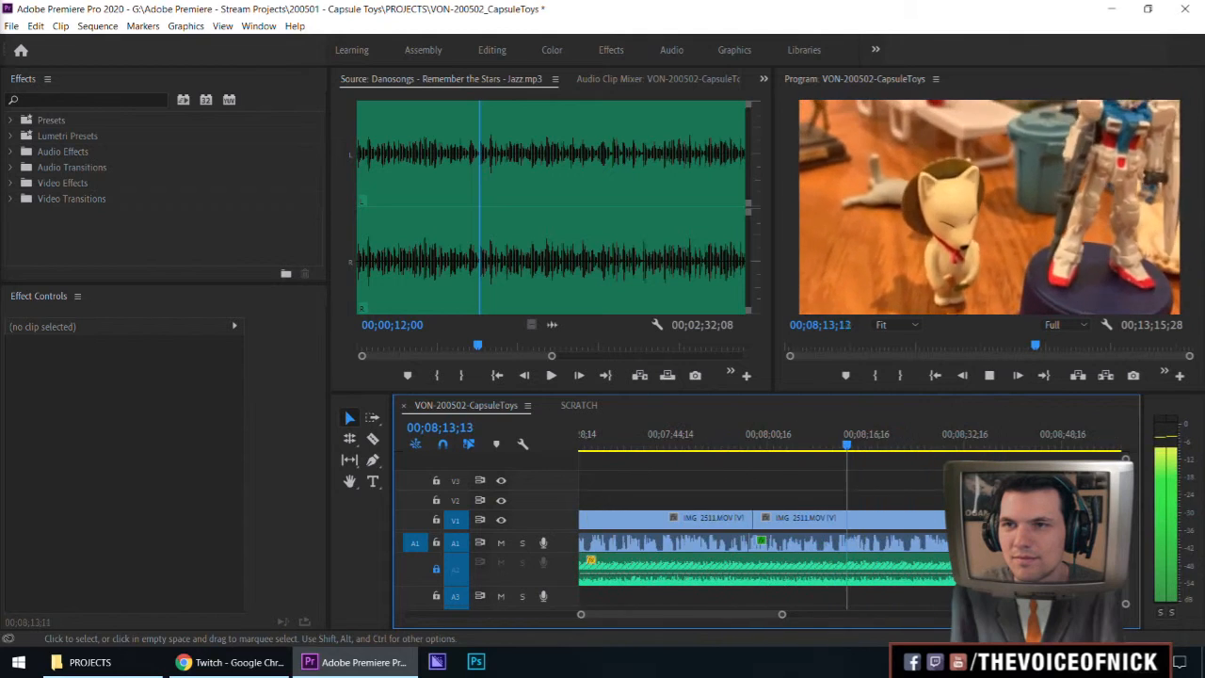
key("minus")
key("minus")
key("minus")
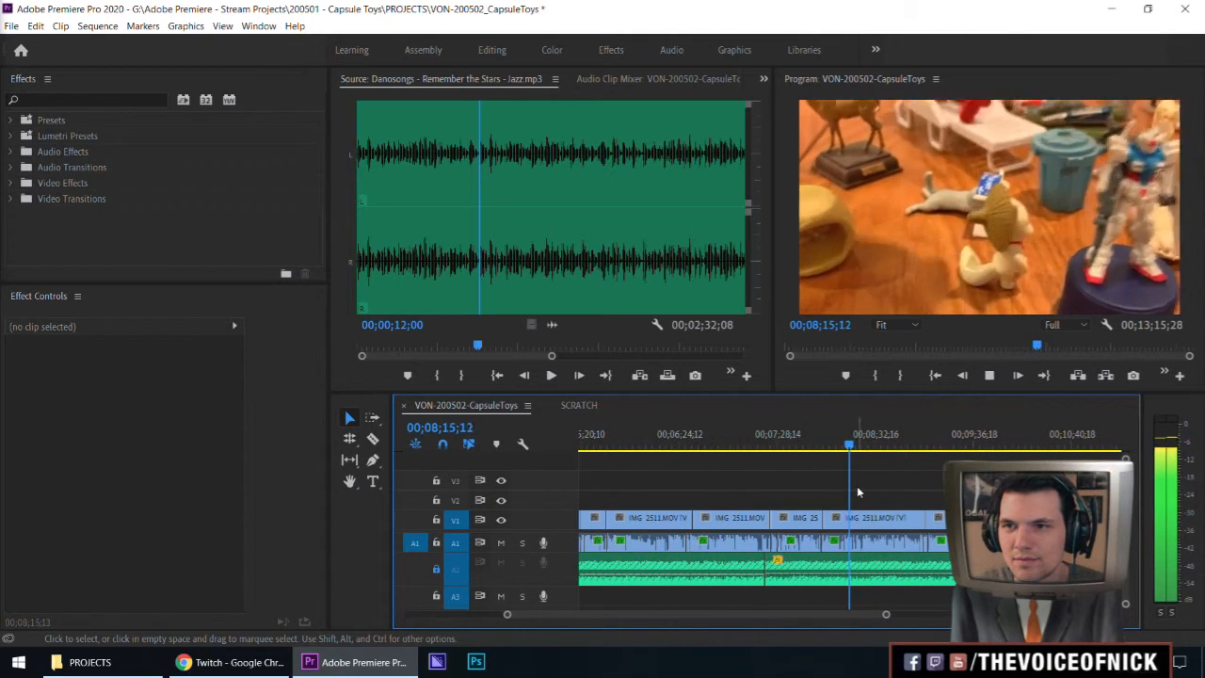
Stop playback, place a sequence marker at 00;08;16;09 and save the project.
key("space")
key("m")
key("m")
left_click(693, 247)
left_click(748, 72)
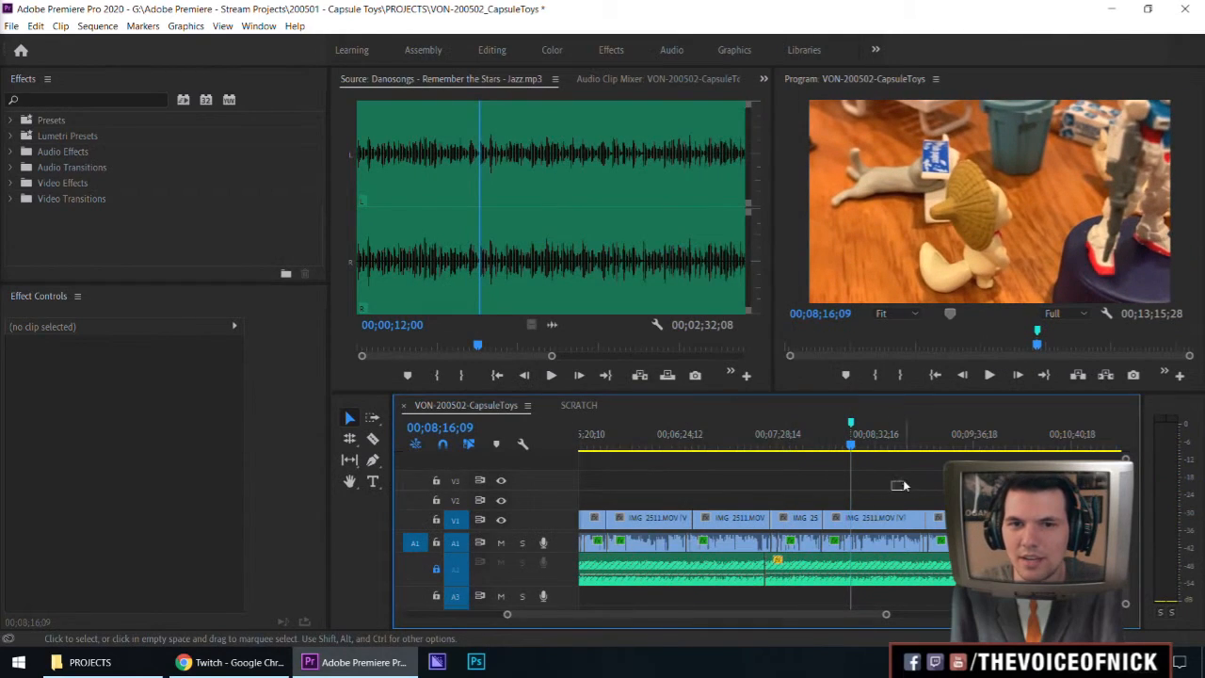
key("ctrl+s")
Examine the whole sequence in an enlarged timeline, including how far the A2 music extends, restore the layout and save the project.
key("minus")
key("minus")
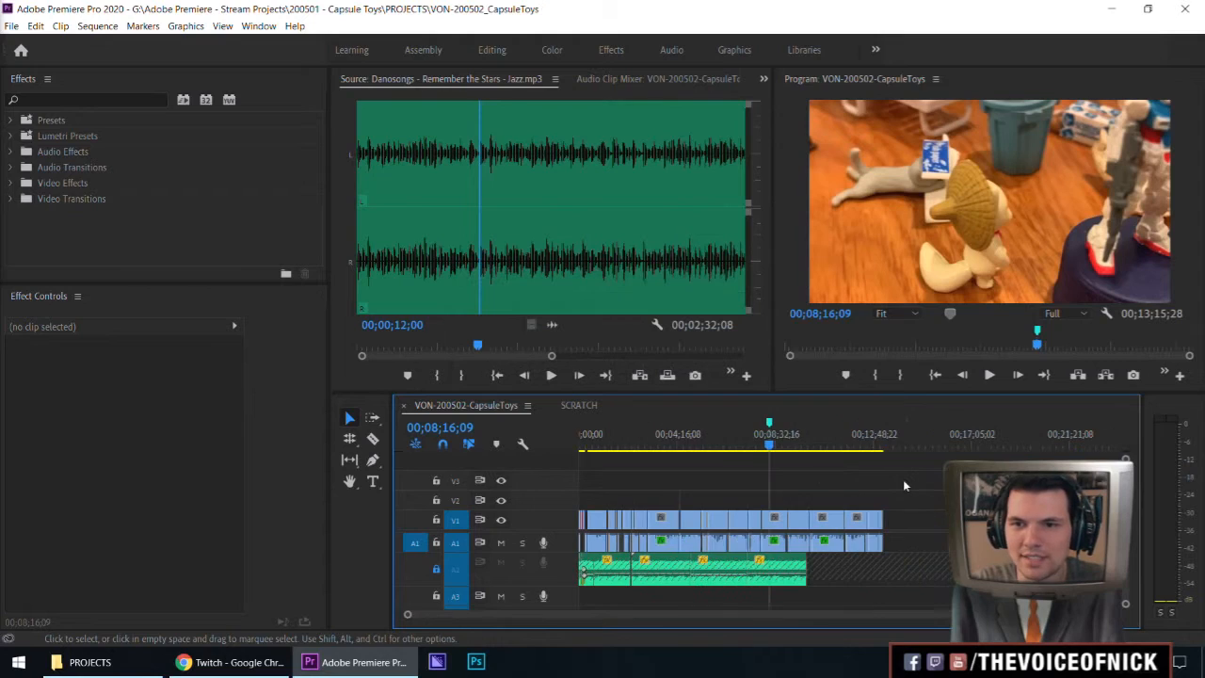
key("grave")
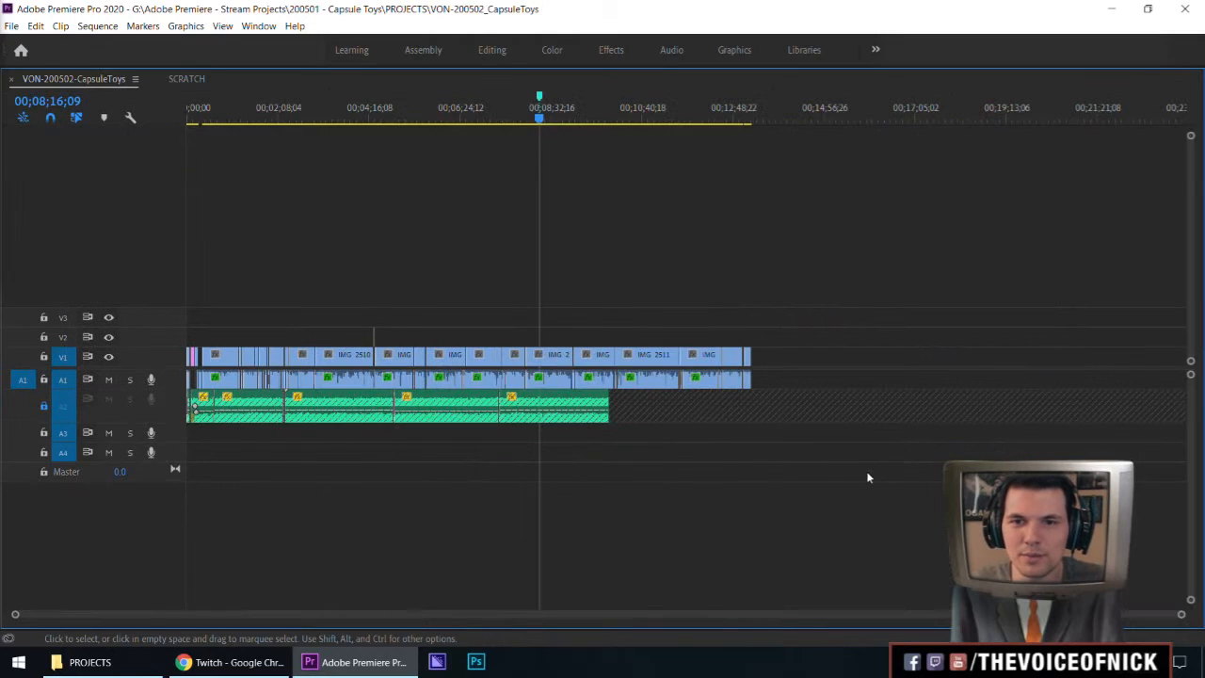
key("backslash")
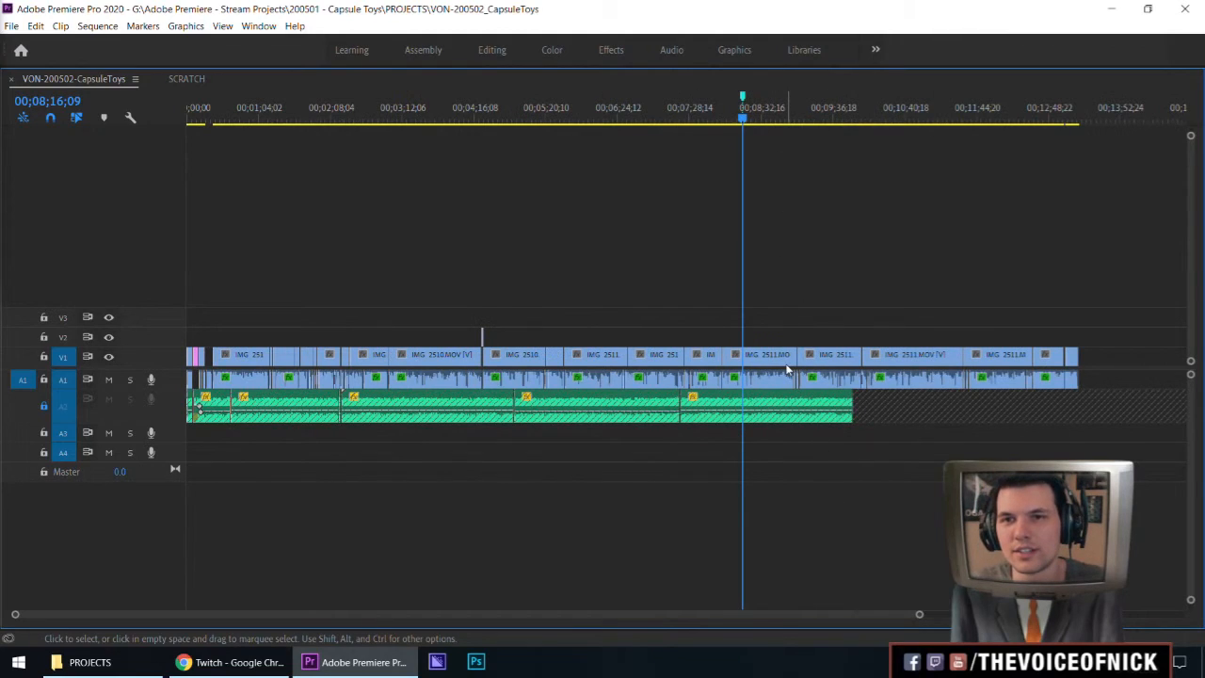
left_click_drag(718, 314, 812, 300)
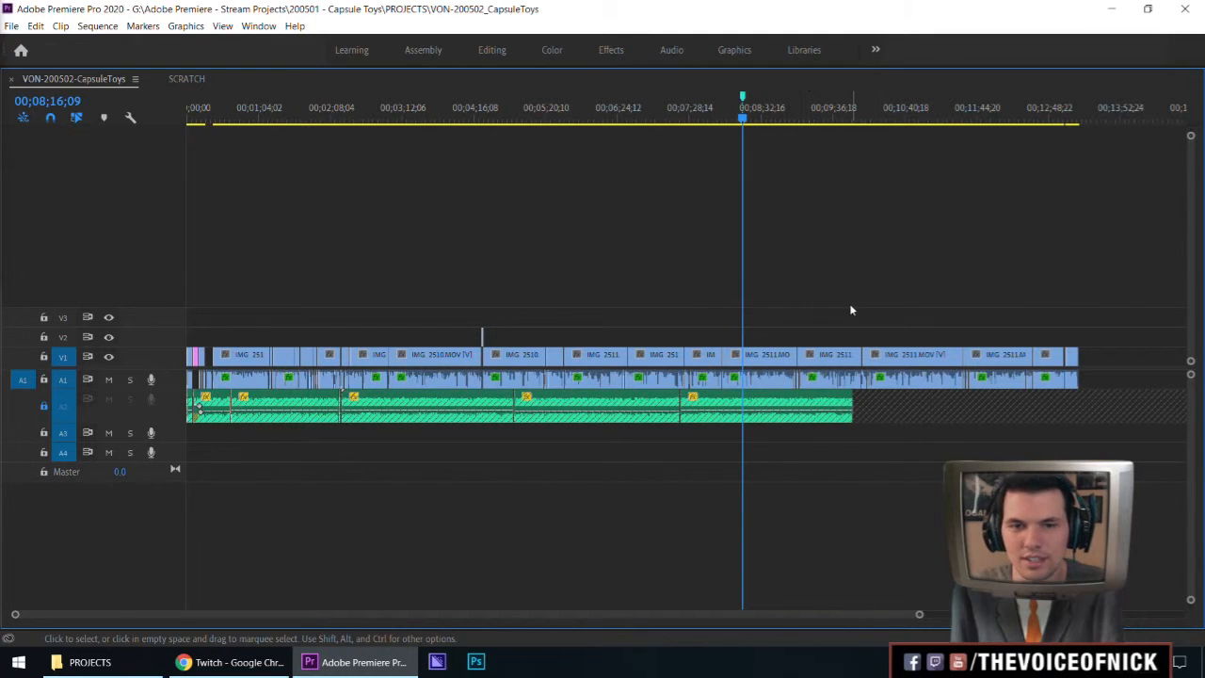
key("grave")
key("ctrl+s")
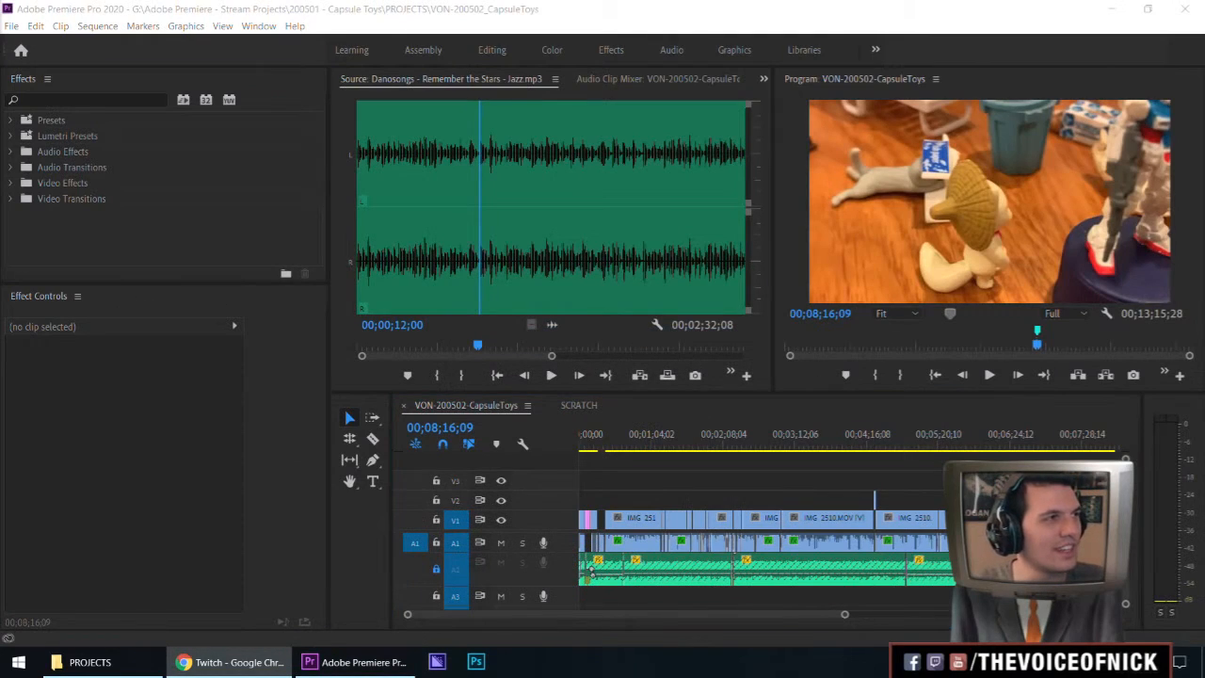
left_click(761, 460)
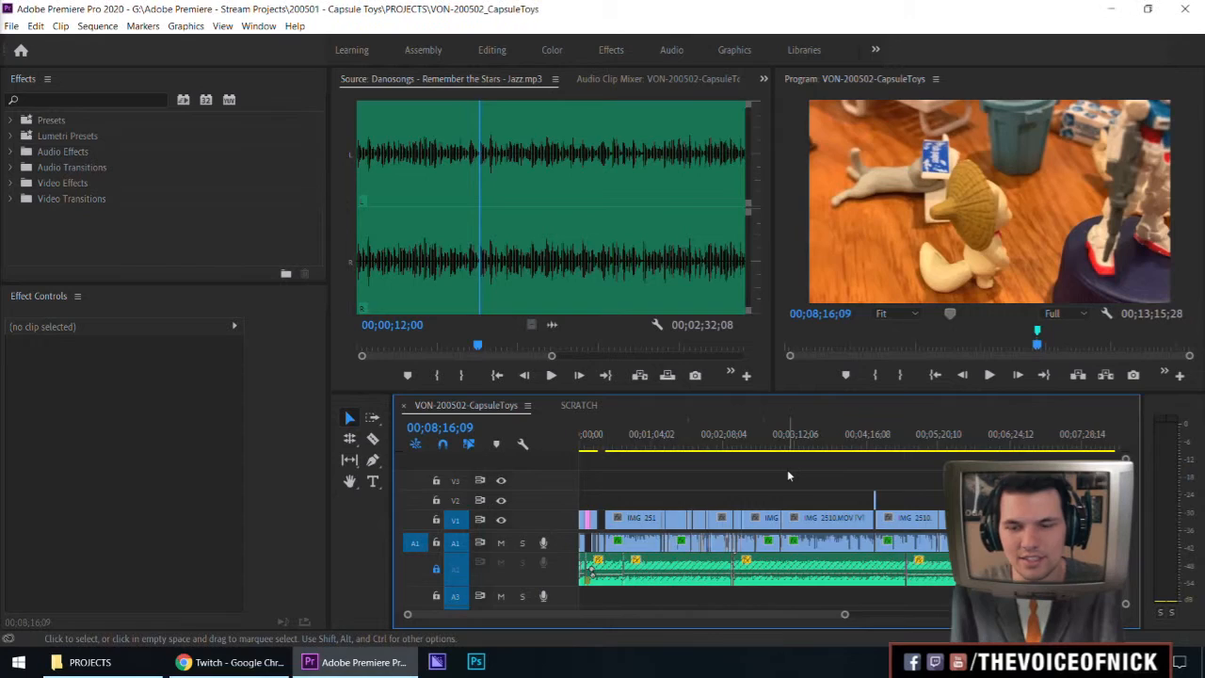
key("minus")
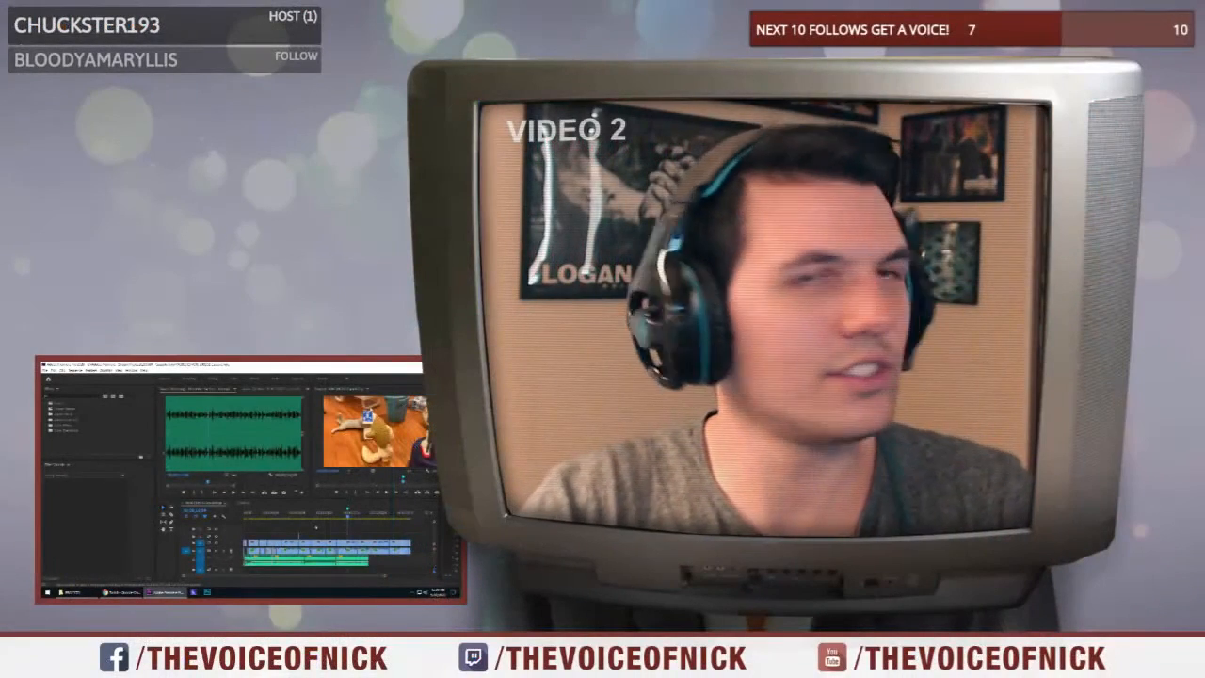